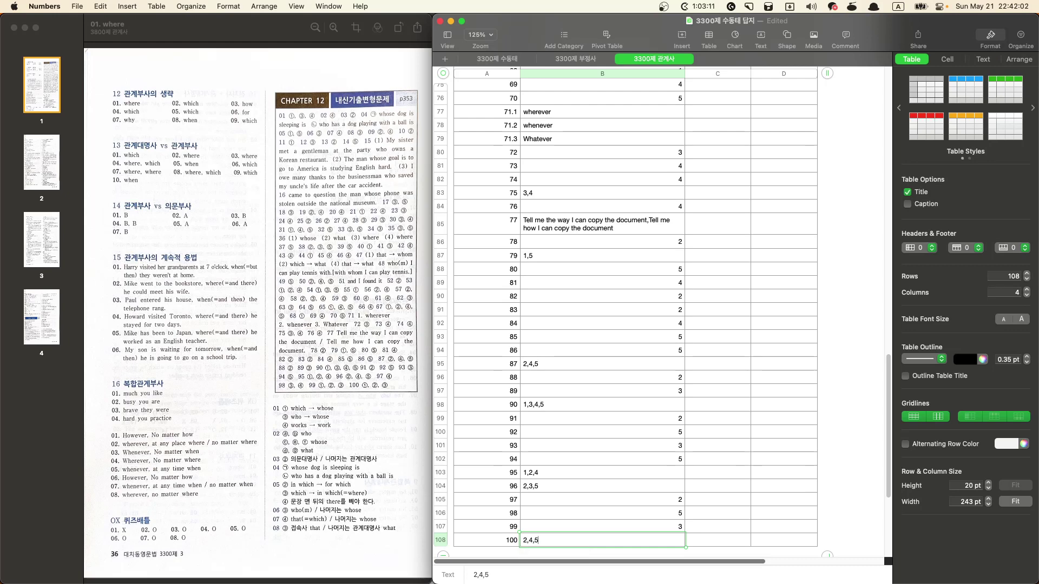
# Step: Replace the answer for question 100 in the last row with 1,2,3
pyautogui.write('3,')
pyautogui.press('BackSpace')
pyautogui.press('BackSpace')
pyautogui.write('1,2,3')
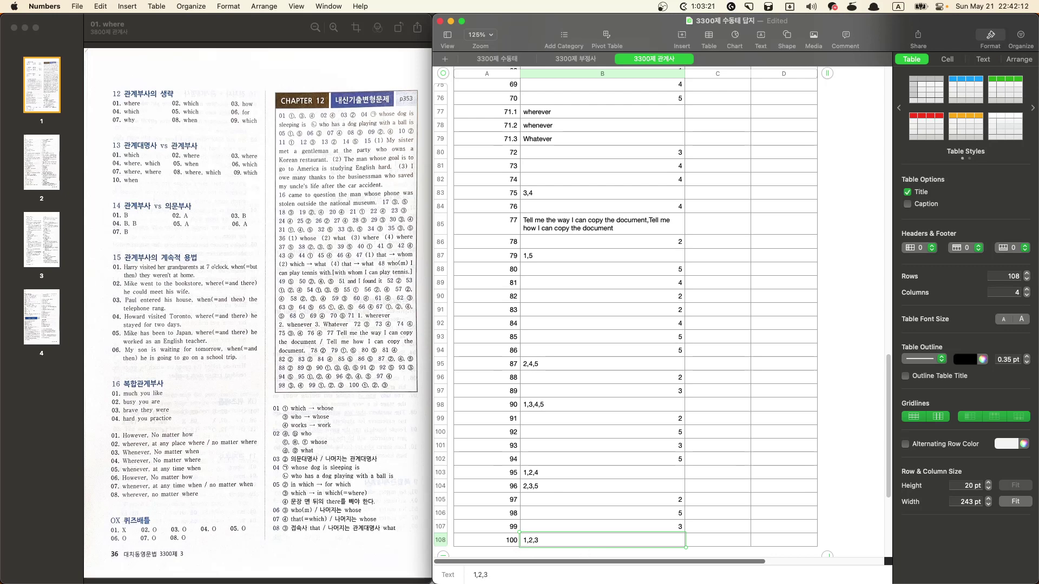
# Step: Replace the answer for question 99 with 1,2,3
pyautogui.press('Up')
pyautogui.press('Left')
pyautogui.press('Right')
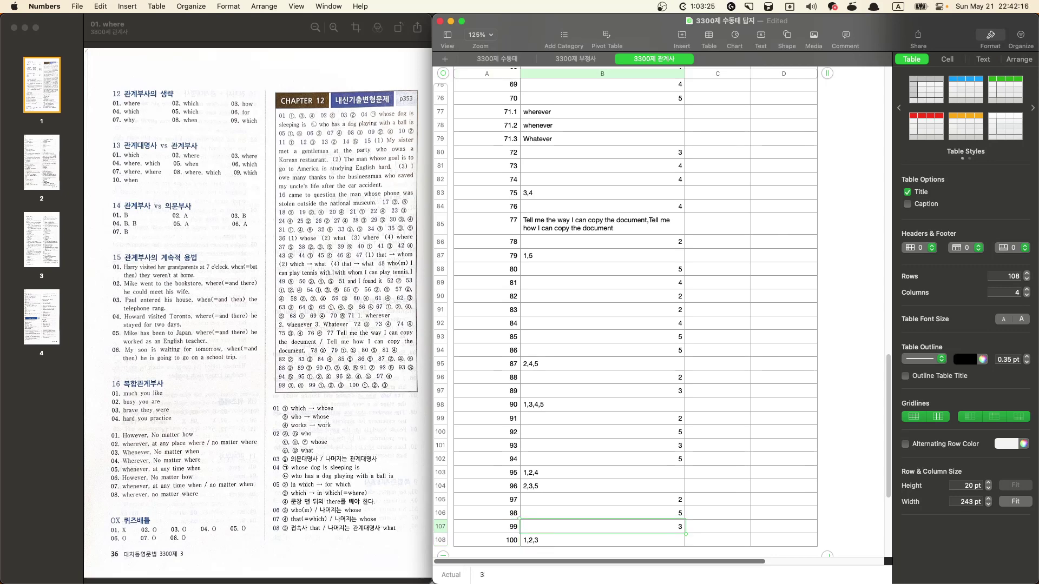
pyautogui.write('1,2,3')
pyautogui.press('Return')
# Step: Correct the answer for question 98 to 3,4 and the answer for question 97 to 4
pyautogui.press('Up')
pyautogui.press('Up')
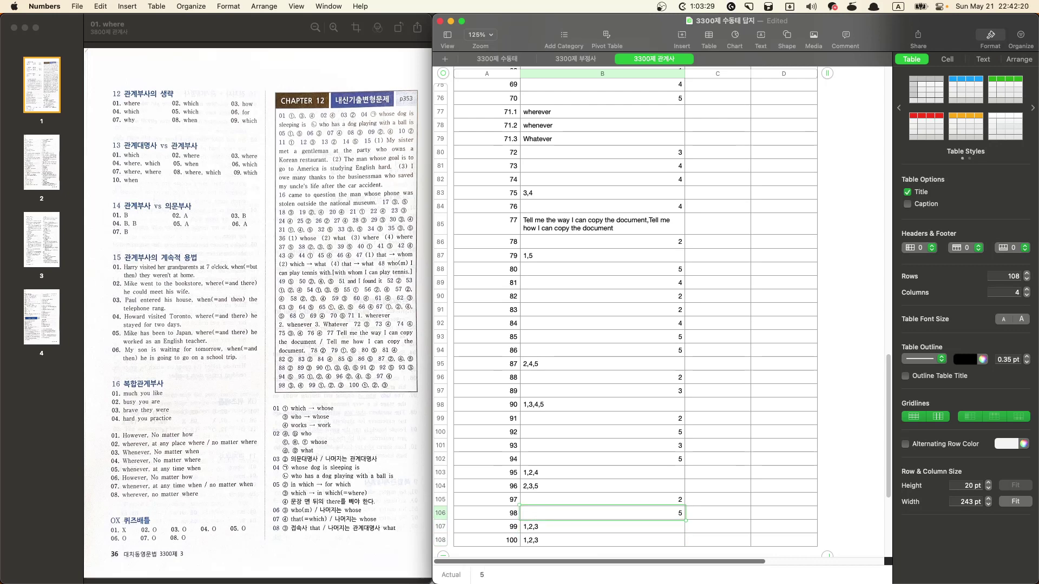
pyautogui.write('3,4')
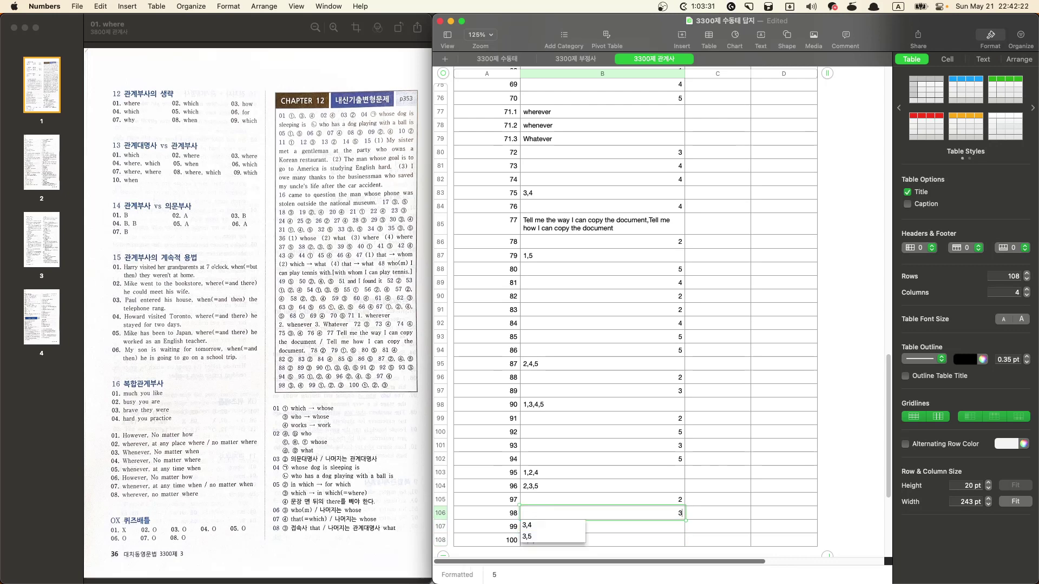
pyautogui.press('Return')
pyautogui.press('Up')
pyautogui.press('Up')
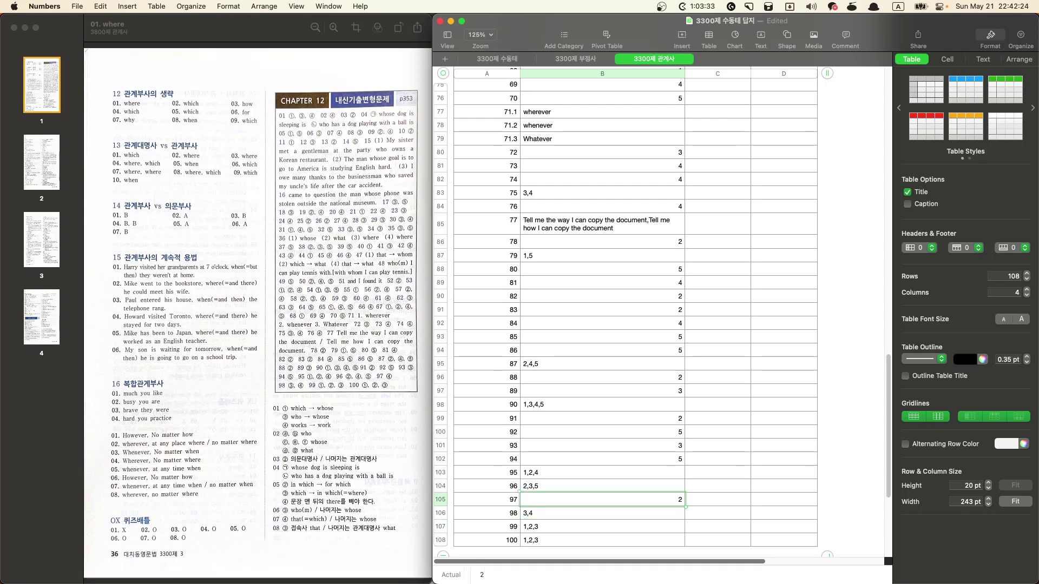
pyautogui.write('4')
pyautogui.press('Return')
# Step: Replace the answer for question 96 with 2,4,5
pyautogui.press('Up')
pyautogui.press('Up')
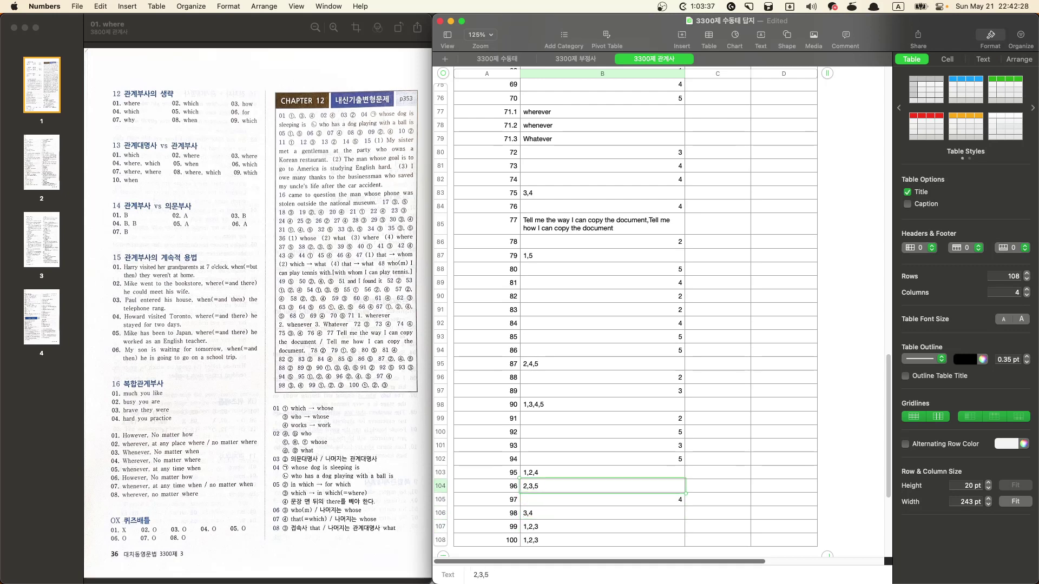
pyautogui.write('2,4,5')
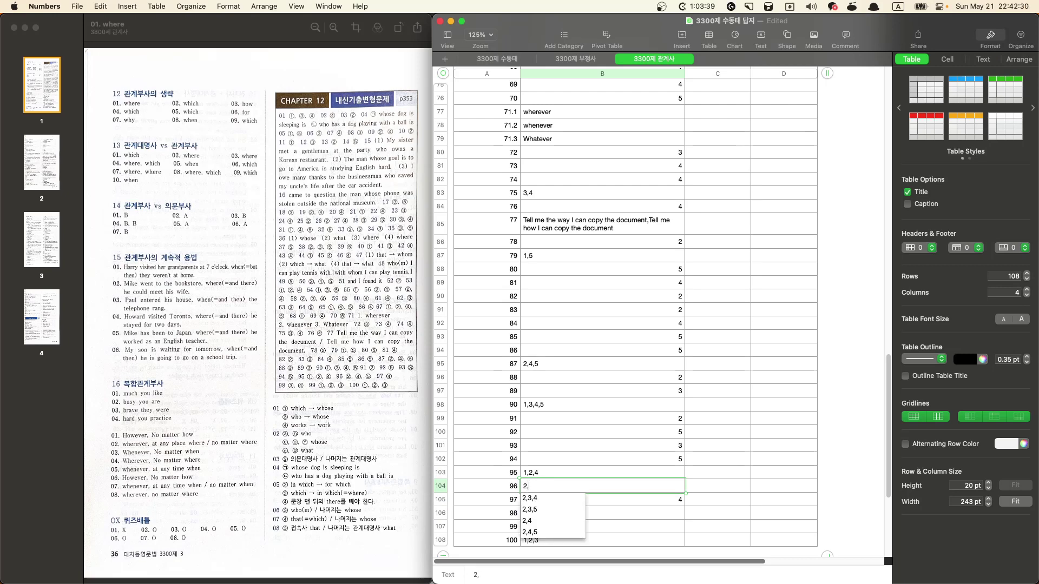
pyautogui.press('Return')
# Step: Check the recorded answers from question 95 back to question 90 against the scanned answer key
pyautogui.press('Up')
pyautogui.press('Up')
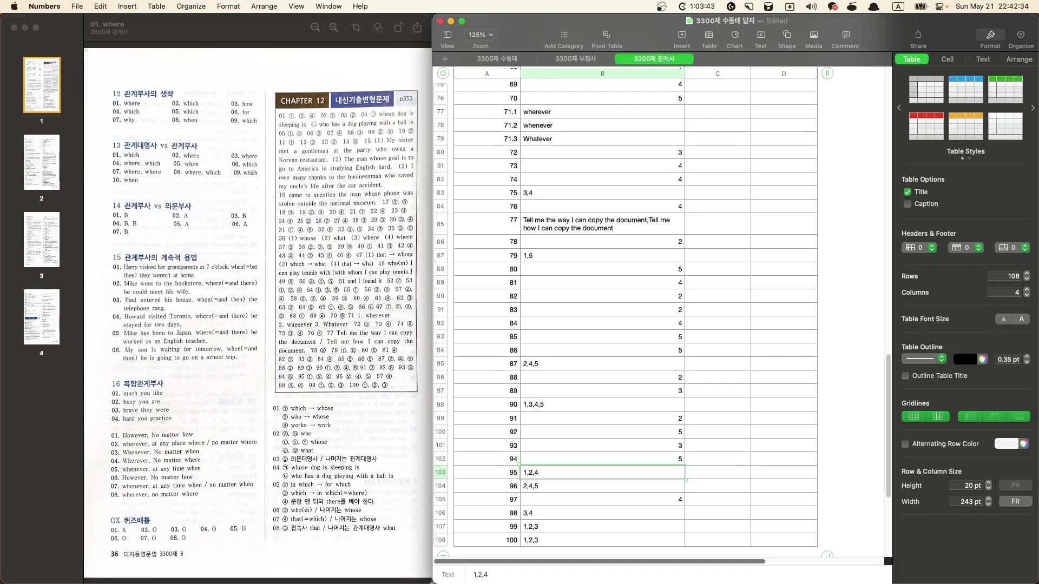
pyautogui.press('Up')
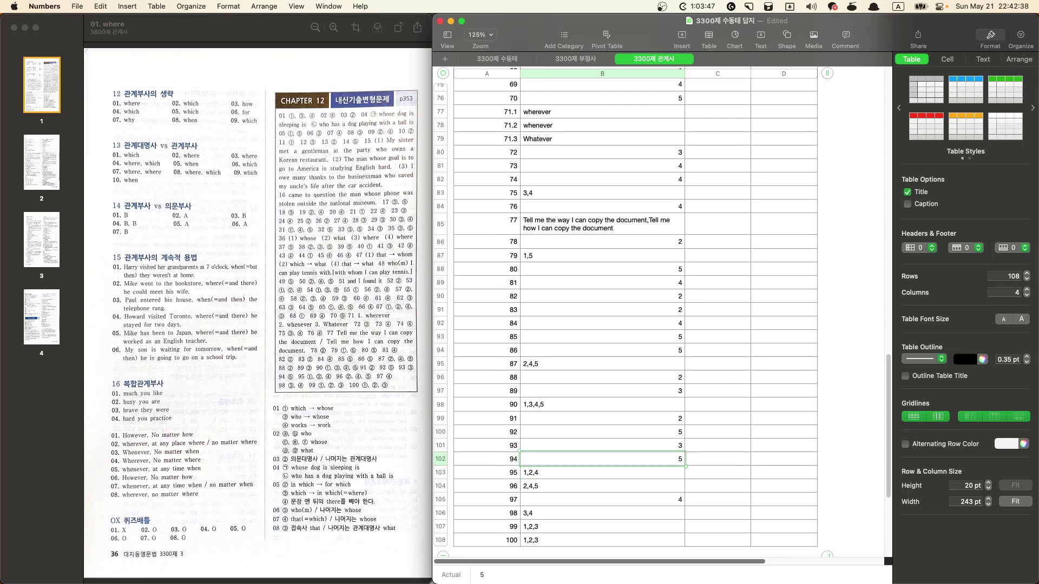
pyautogui.press('Up')
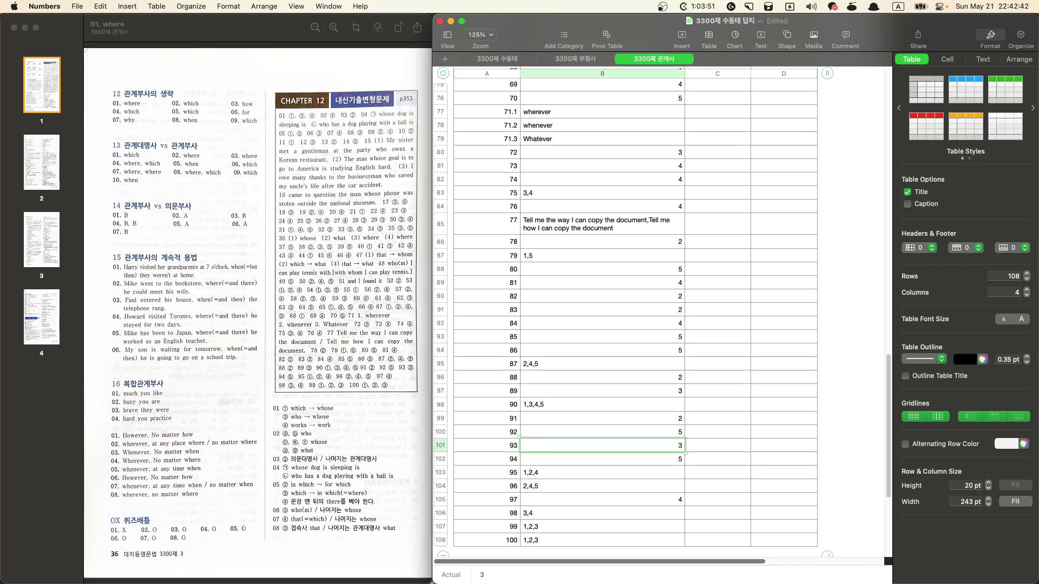
pyautogui.press('Up')
pyautogui.press('Up')
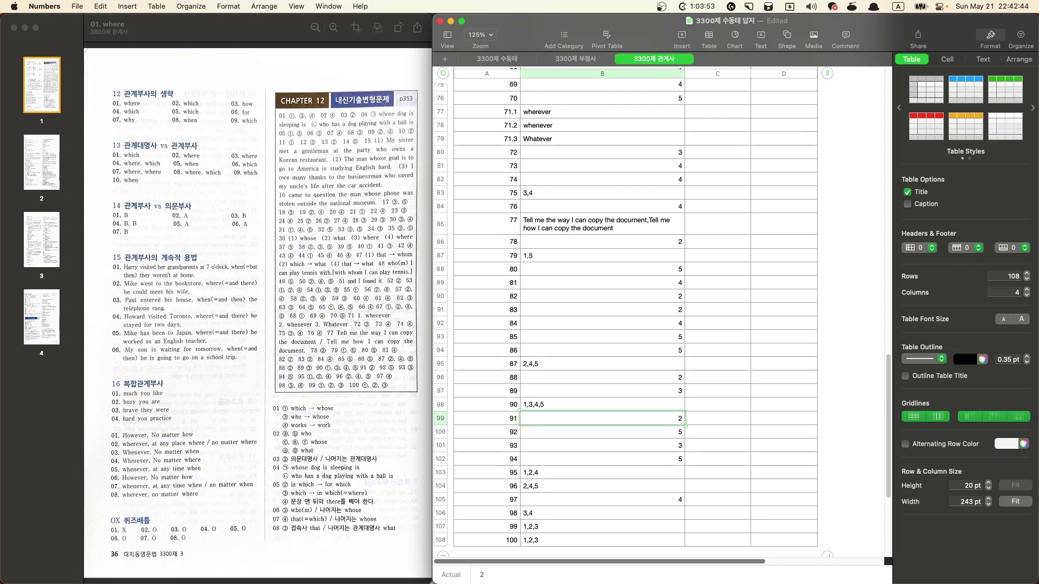
pyautogui.press('Up')
pyautogui.press('Down')
pyautogui.press('Down')
pyautogui.scroll(20, 787, 381)
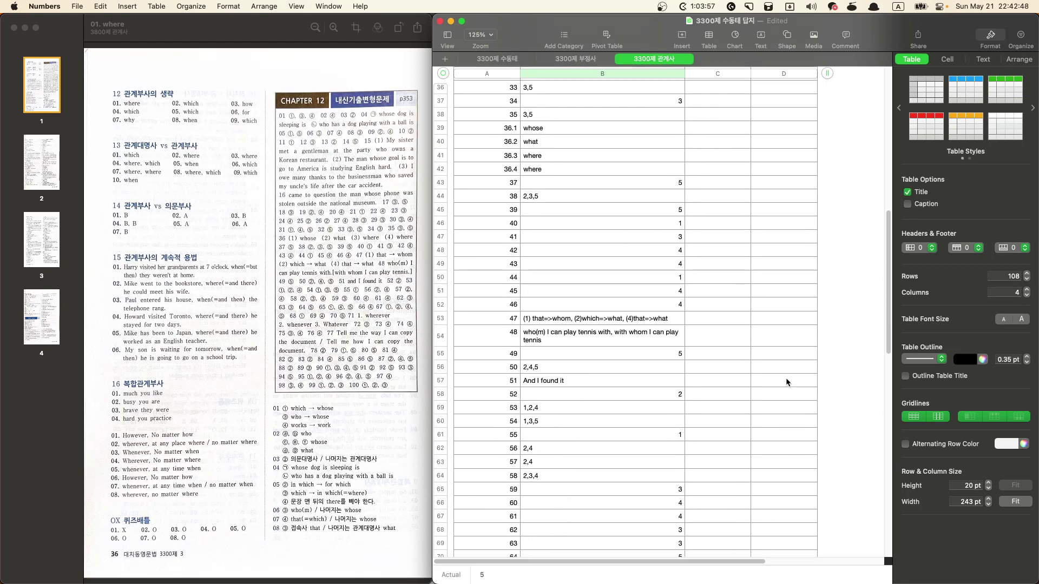
pyautogui.scroll(-20, 788, 383)
pyautogui.click(582, 327)
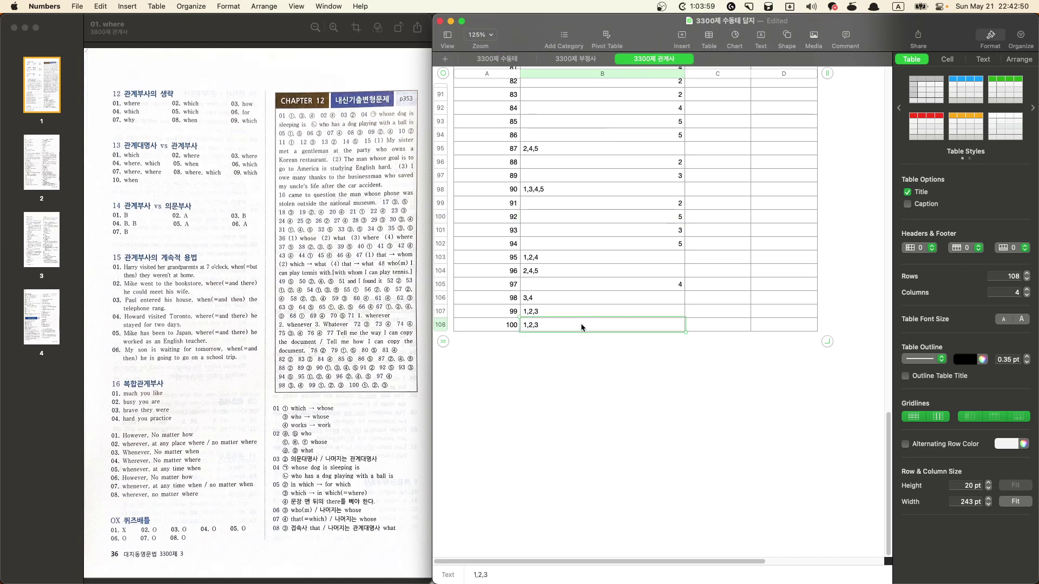
# Step: Switch to the scanned answer key in Notes and show page 4 with the 서술형 주관식 문제 answers
pyautogui.click(260, 428)
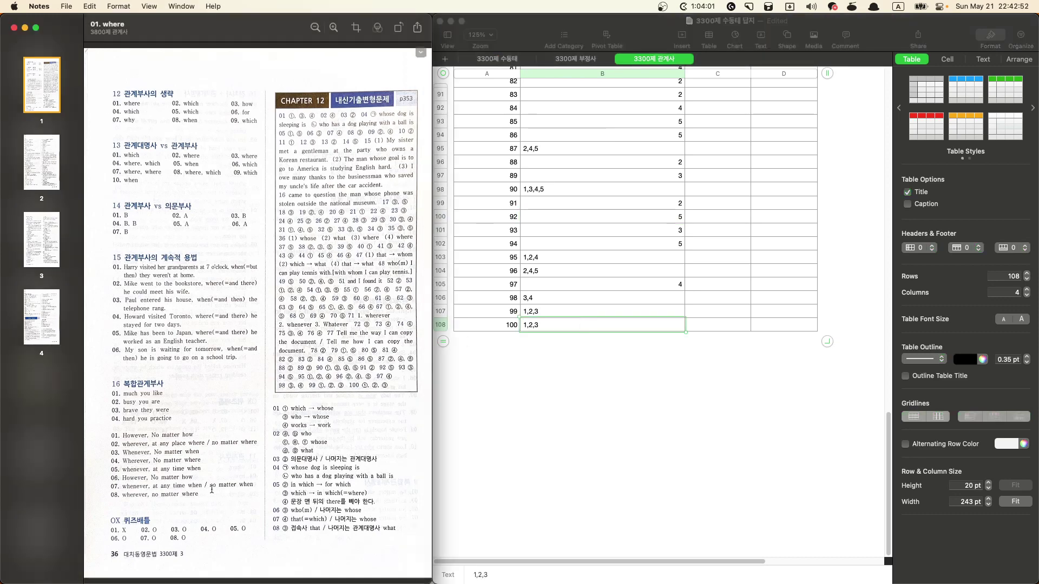
pyautogui.click(52, 187)
pyautogui.click(51, 261)
pyautogui.click(47, 294)
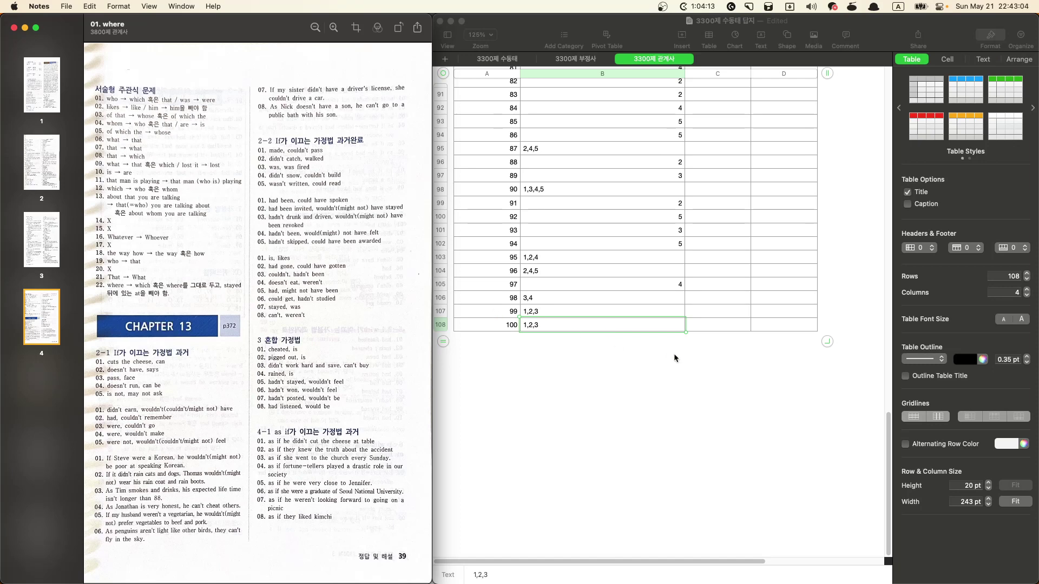
# Step: Switch back to Numbers, extend the table to 123 rows and continue the question numbering in column A from 101 to 114
pyautogui.click(616, 329)
pyautogui.click(508, 330)
pyautogui.press('Return')
pyautogui.press('Return')
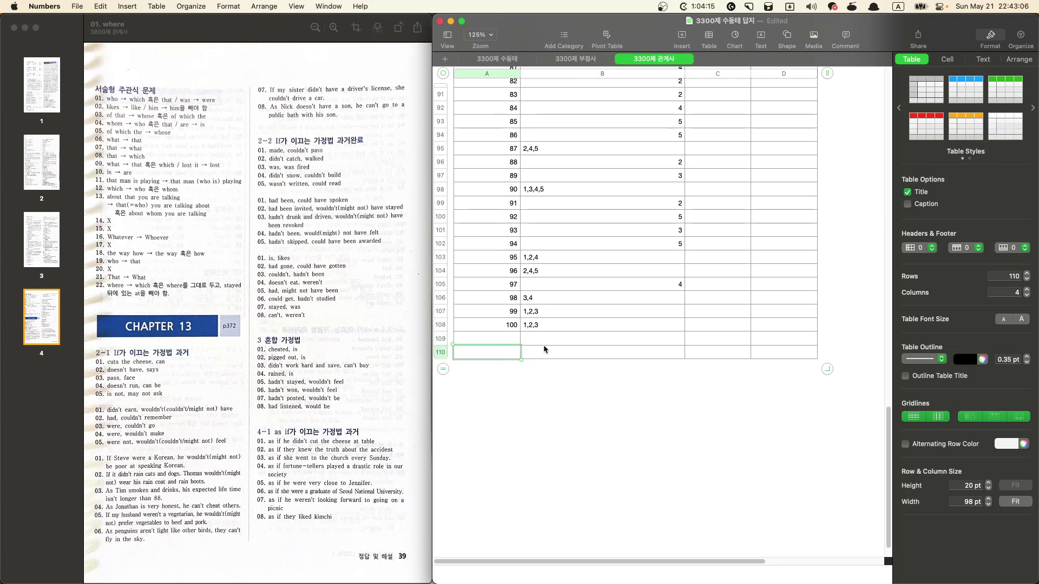
pyautogui.press('Return')
pyautogui.press('Return')
pyautogui.press('Return')
pyautogui.press('Return')
pyautogui.press('Return')
pyautogui.press('Return')
pyautogui.press('Return')
pyautogui.press('Return')
pyautogui.press('Return')
pyautogui.press('Return')
pyautogui.press('Return')
pyautogui.press('Return')
pyautogui.press('Return')
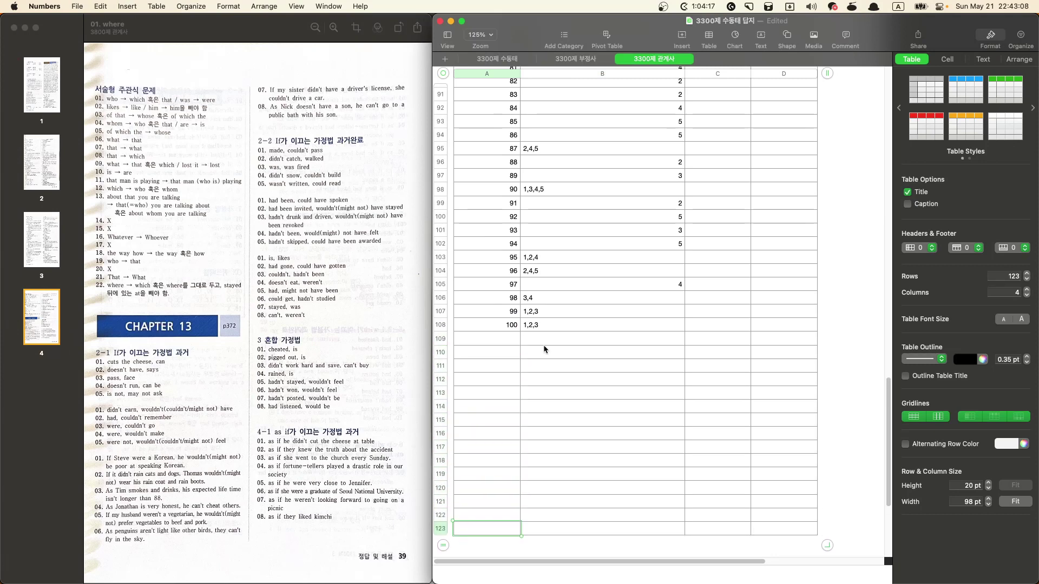
pyautogui.moveTo(490, 312); pyautogui.dragTo(480, 522)
# Step: Enter "who=>which, that / was => were" as the answer for question 101
pyautogui.click(574, 339)
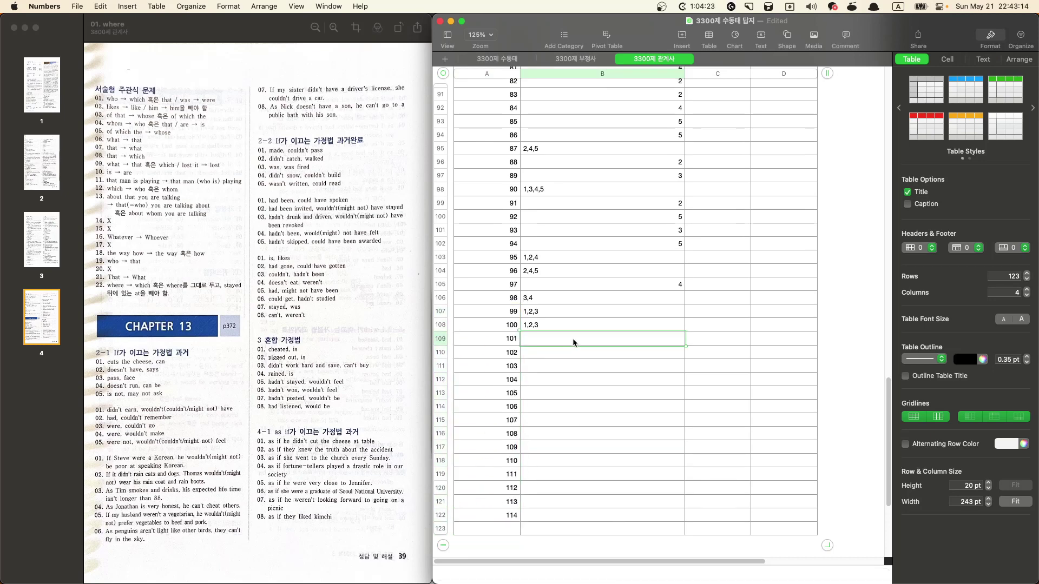
pyautogui.click(573, 342)
pyautogui.write('who=>which')
pyautogui.press('BackSpace')
pyautogui.write('/ ')
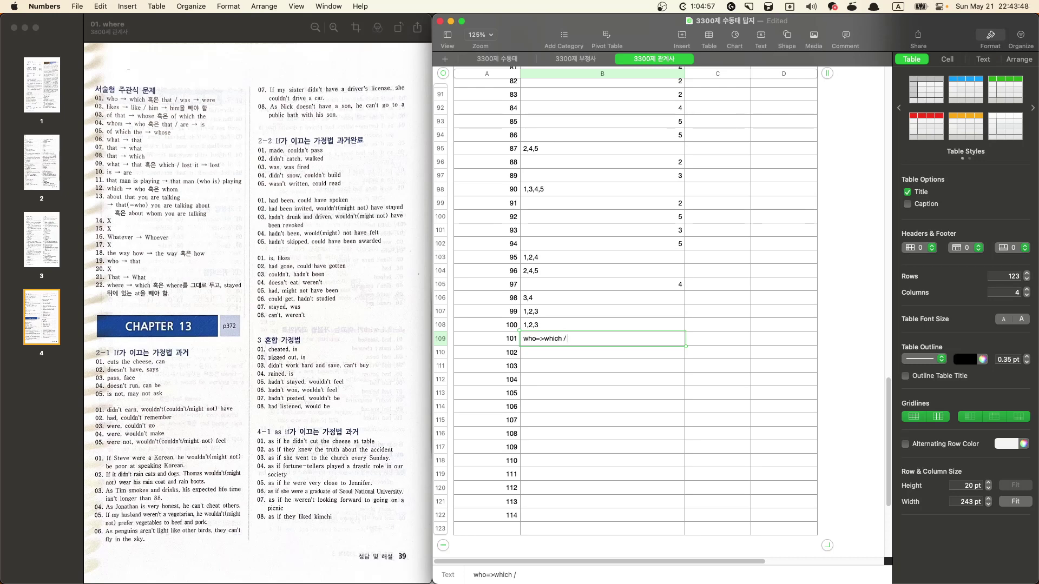
pyautogui.write('s')
pyautogui.write('that')
pyautogui.press('BackSpace')
pyautogui.press('BackSpace')
pyautogui.press('BackSpace')
pyautogui.press('BackSpace')
pyautogui.press('BackSpace')
pyautogui.press('BackSpace')
pyautogui.write('that / was => were')
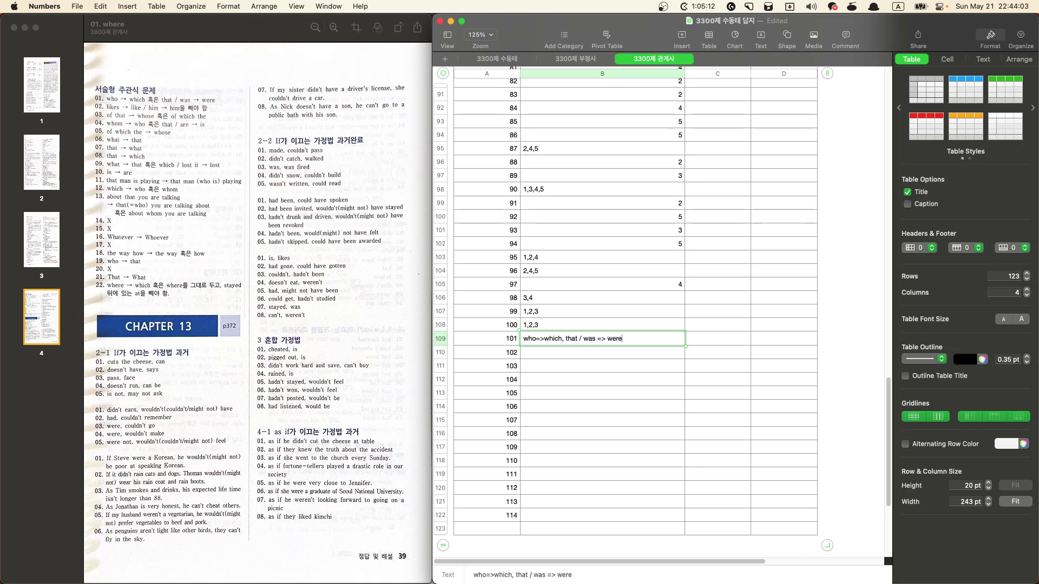
pyautogui.press('Return')
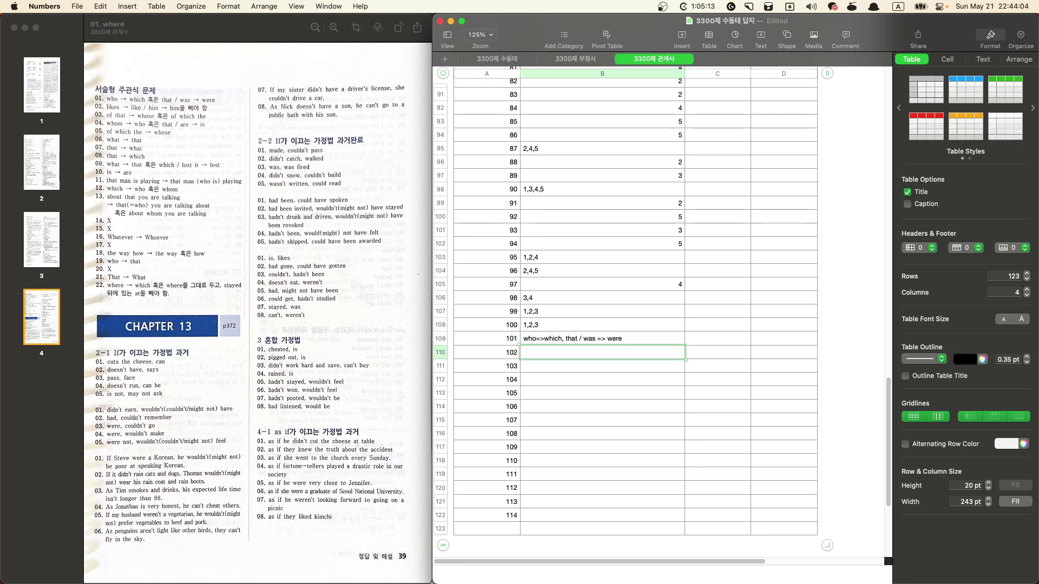
# Step: Enter "Likes=>like, him=>him을 빼야 함" as the answer for question 102
pyautogui.write('likes=>like')
pyautogui.press('BackSpace')
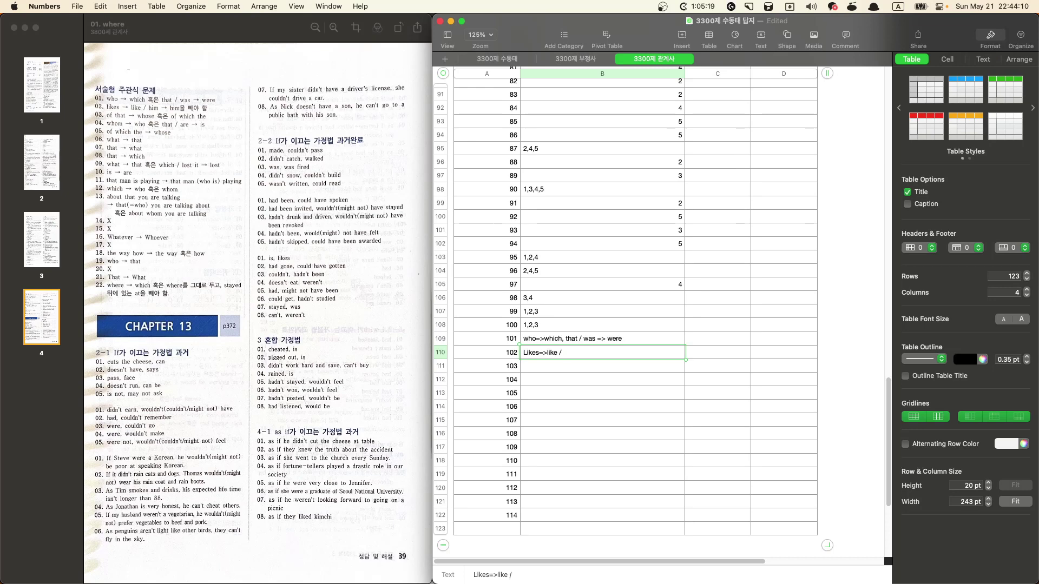
pyautogui.press('BackSpace')
pyautogui.write(', him =')
pyautogui.press('BackSpace')
pyautogui.press('BackSpace')
pyautogui.write('=>him')
pyautogui.hotkey('ctrl', 'space')
pyautogui.write('을 빼야하')
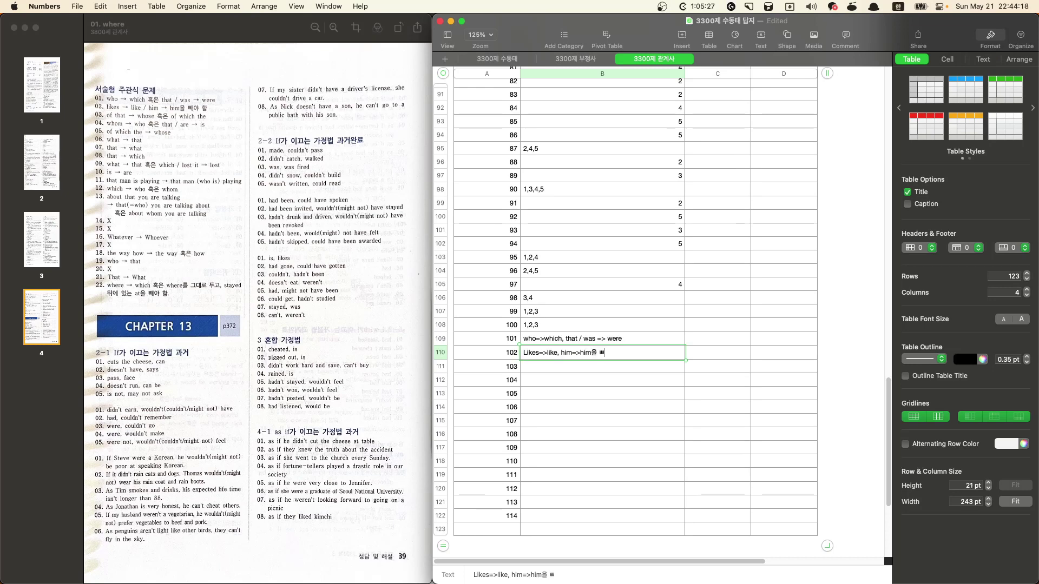
pyautogui.press('BackSpace')
pyautogui.write('함')
pyautogui.press('Return')
# Step: Enter "Of that=>whose, of that=>of which the" as the answer for question 103
pyautogui.hotkey('ctrl', 'space')
pyautogui.write('Of that=')
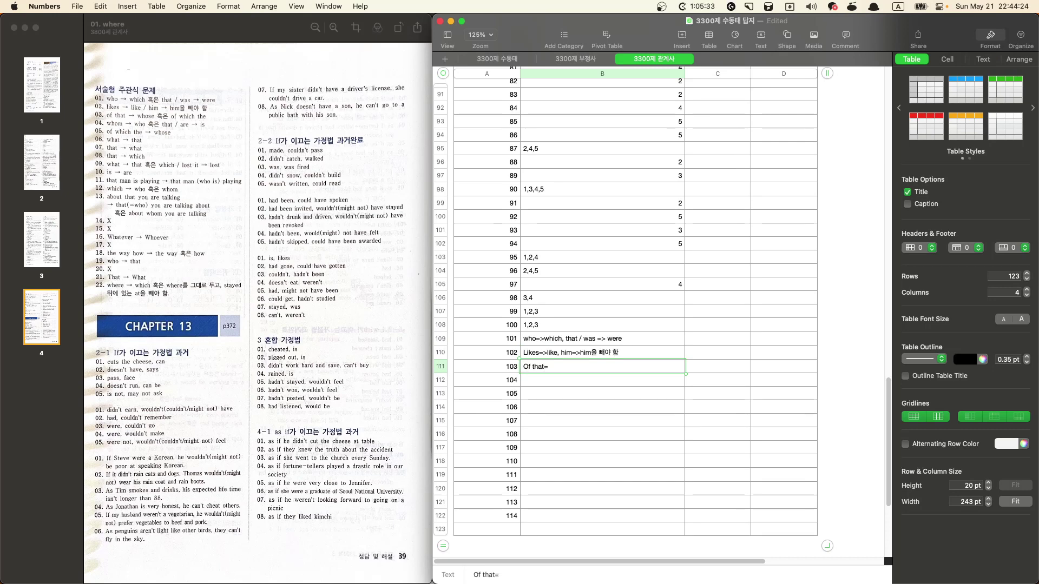
pyautogui.write('>whose, of which the')
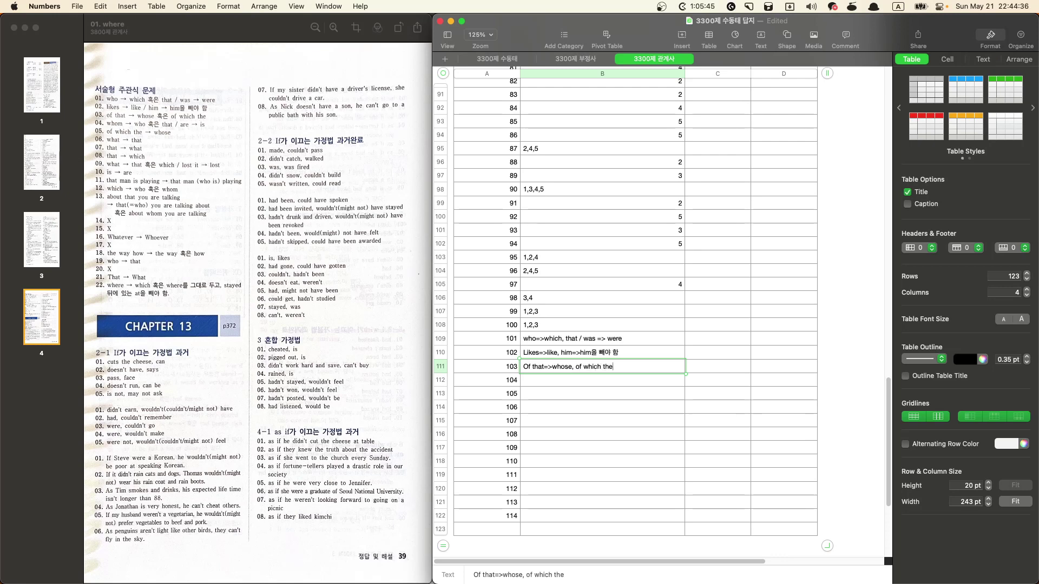
pyautogui.press('Left')
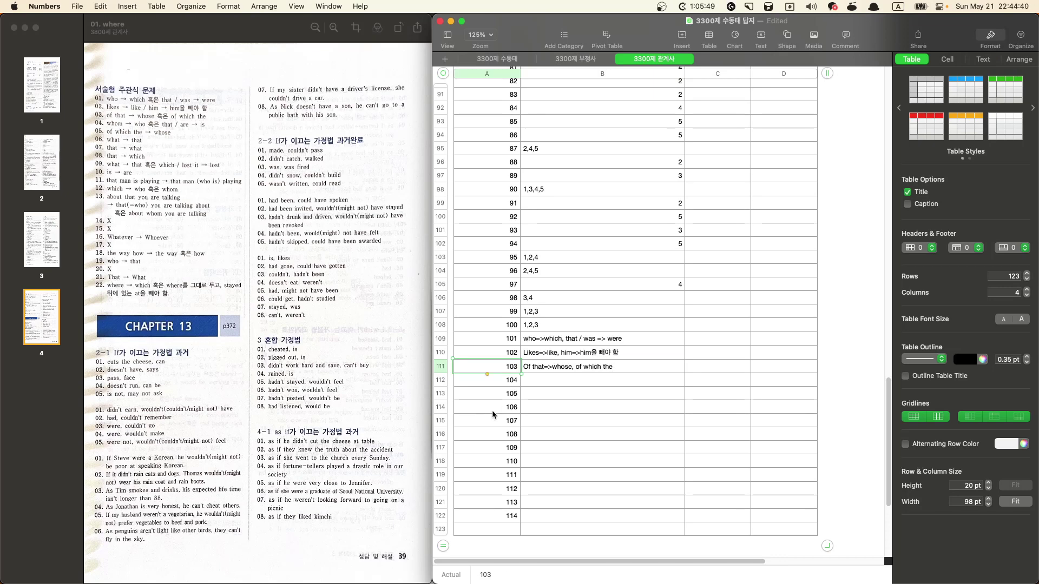
pyautogui.click(604, 369)
pyautogui.click(576, 368)
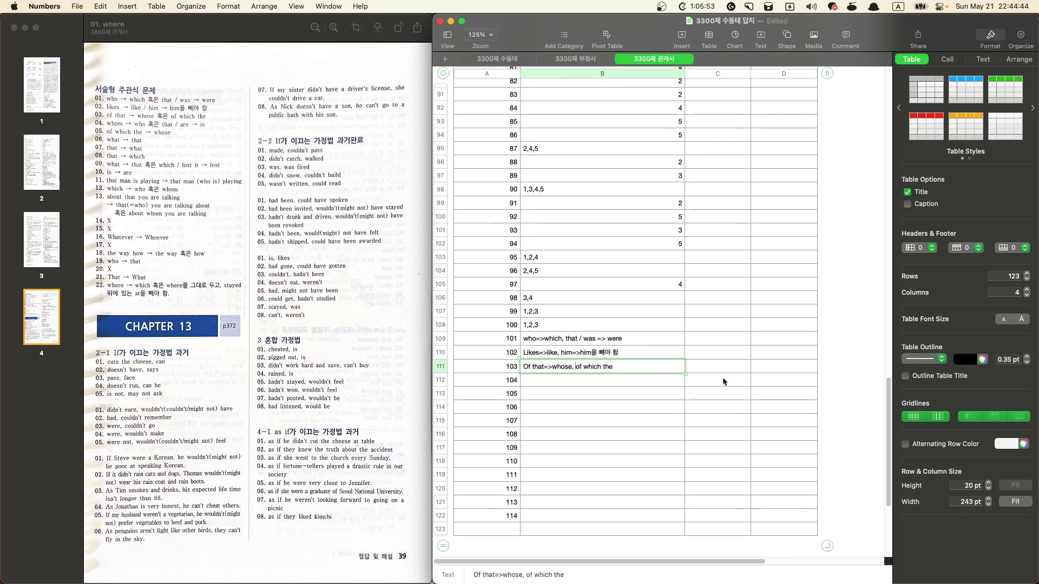
pyautogui.write('of that=>')
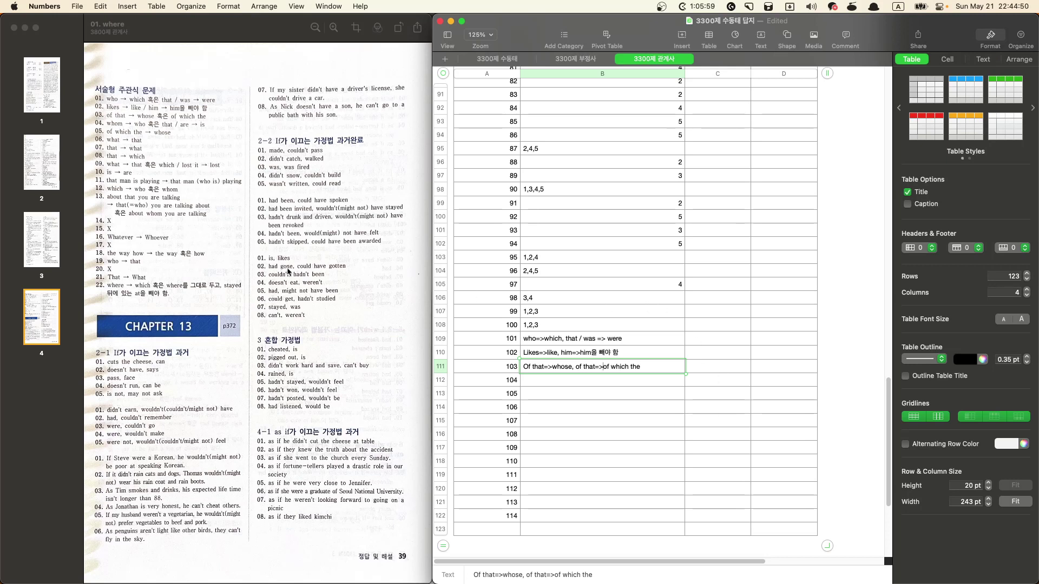
# Step: Switch to the CHAPTER 12 scan in Notes and show page 19 with the 서술형 주관식 문제 questions
pyautogui.hotkey('ctrl', 'Up')
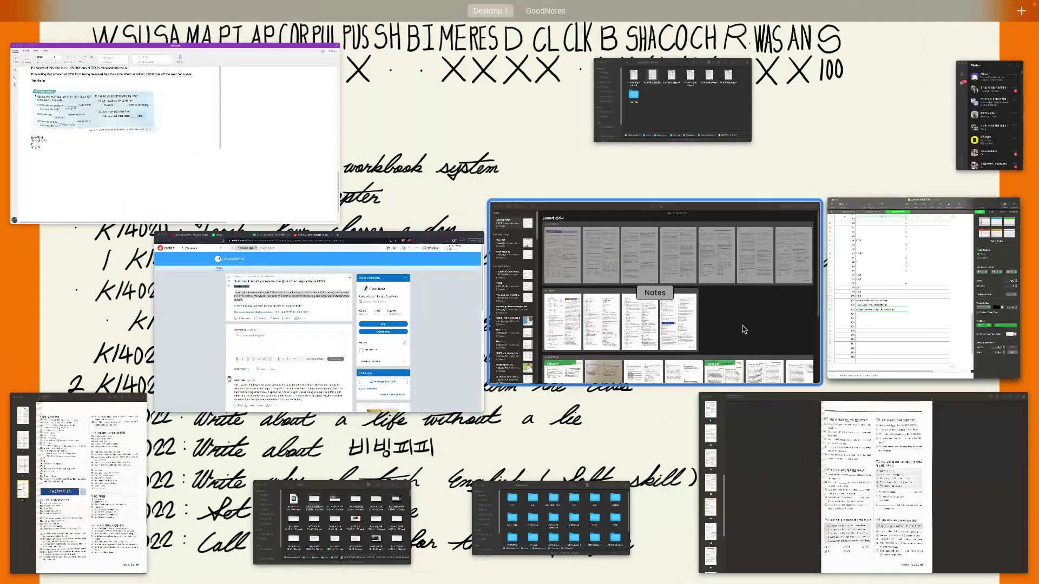
pyautogui.click(742, 327)
pyautogui.hotkey('ctrl', 'Up')
pyautogui.click(790, 471)
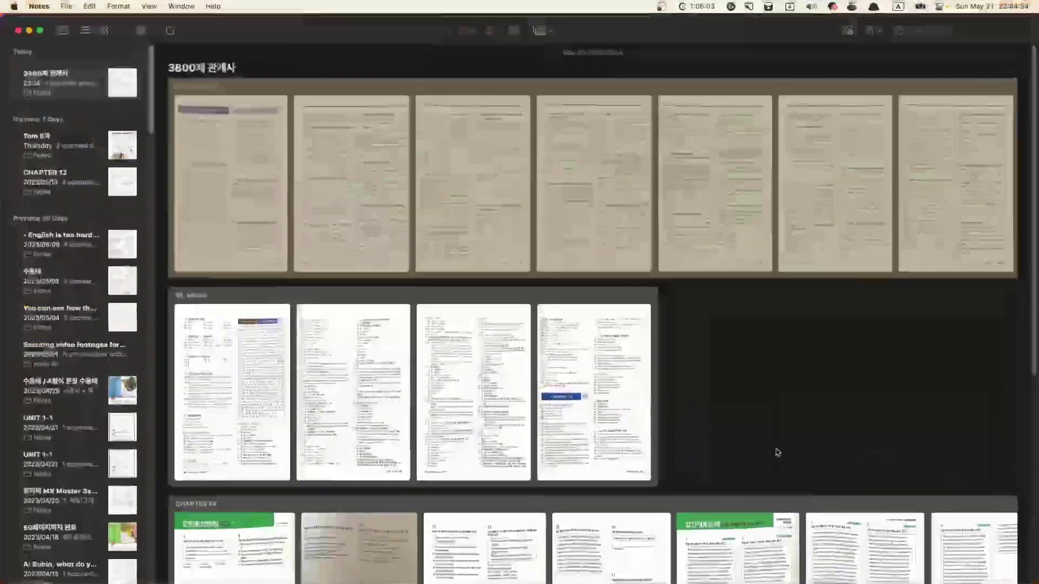
pyautogui.hotkey('ctrl', 'Up')
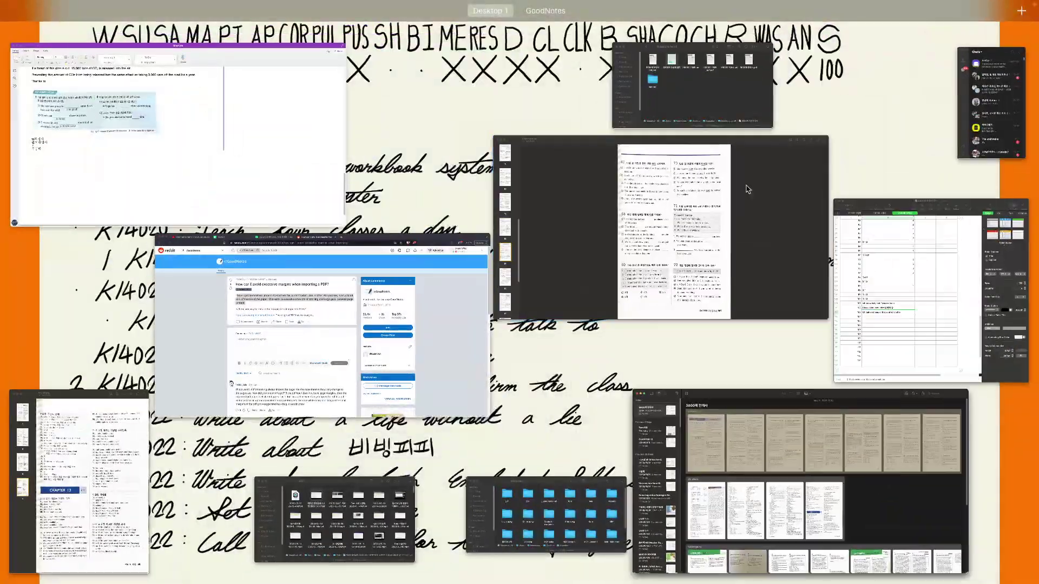
pyautogui.click(746, 187)
pyautogui.click(31, 539)
pyautogui.scroll(-5, 33, 487)
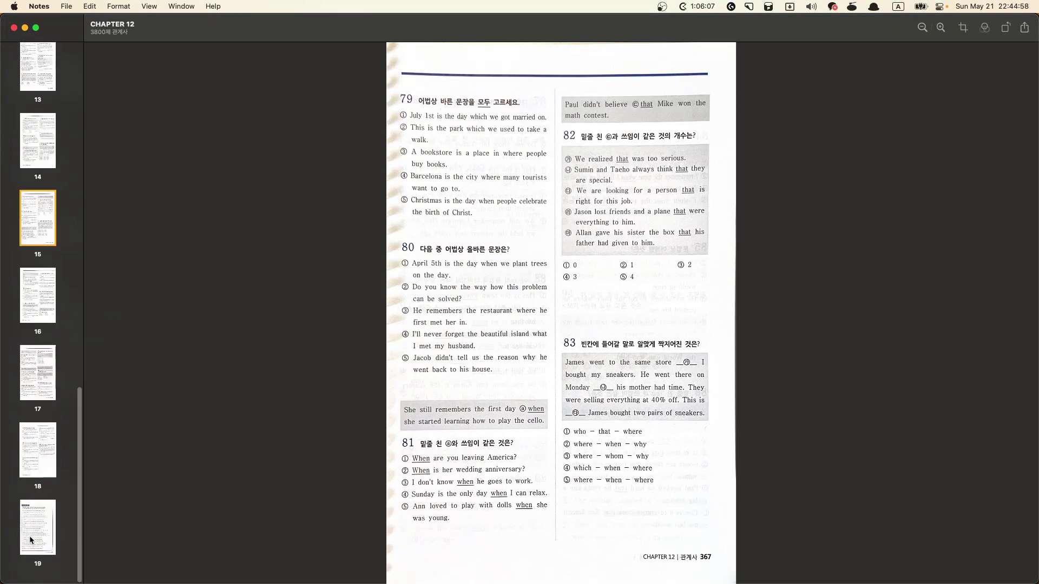
pyautogui.click(50, 380)
pyautogui.click(51, 475)
pyautogui.click(50, 536)
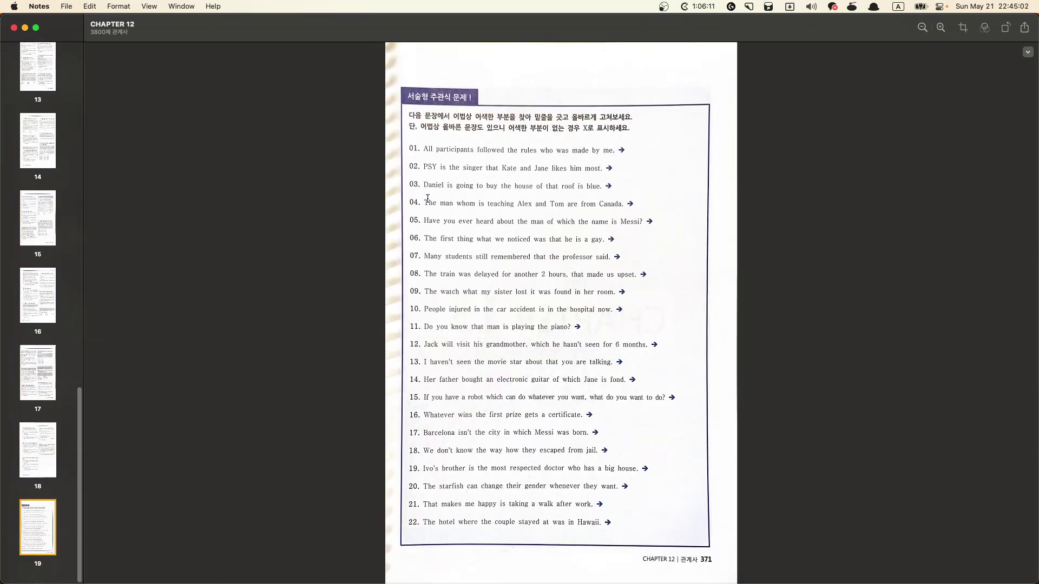
# Step: Examine the wording "of that roof is" in question 03 and bring the scanned answer key back to the front
pyautogui.moveTo(422, 184); pyautogui.dragTo(605, 187)
pyautogui.moveTo(534, 187); pyautogui.dragTo(578, 189)
pyautogui.hotkey('ctrl', 'Up')
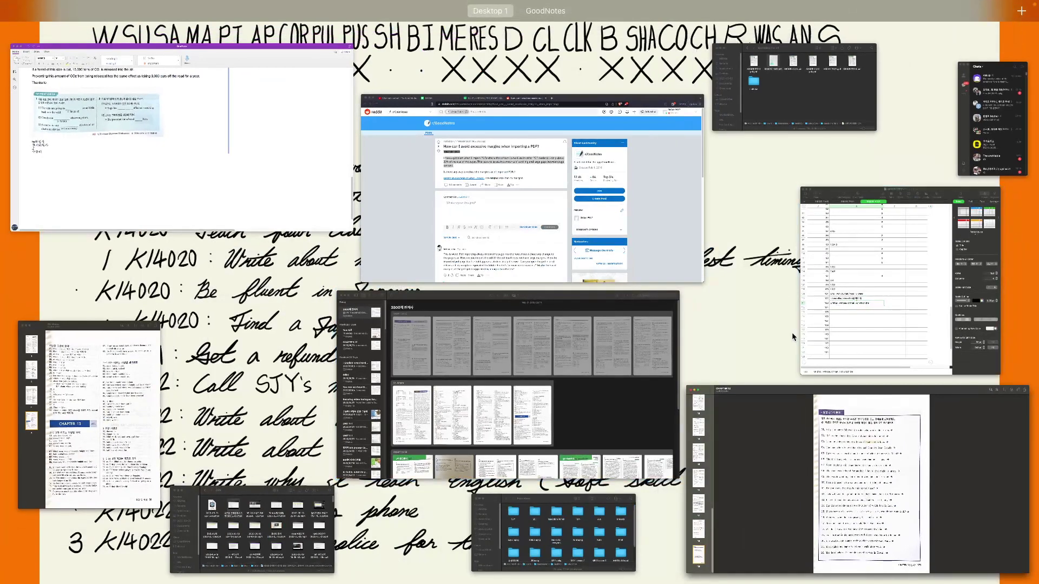
pyautogui.click(100, 476)
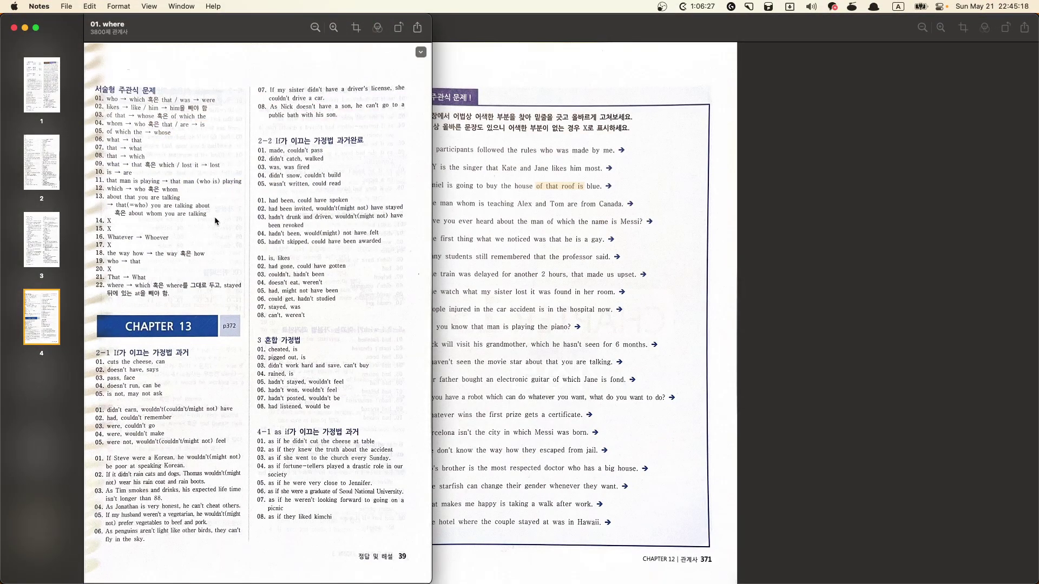
# Step: Return to the 3300제 관계사 sheet with the scanned answer key beside it and review the answer for question 103
pyautogui.hotkey('ctrl', 'Up')
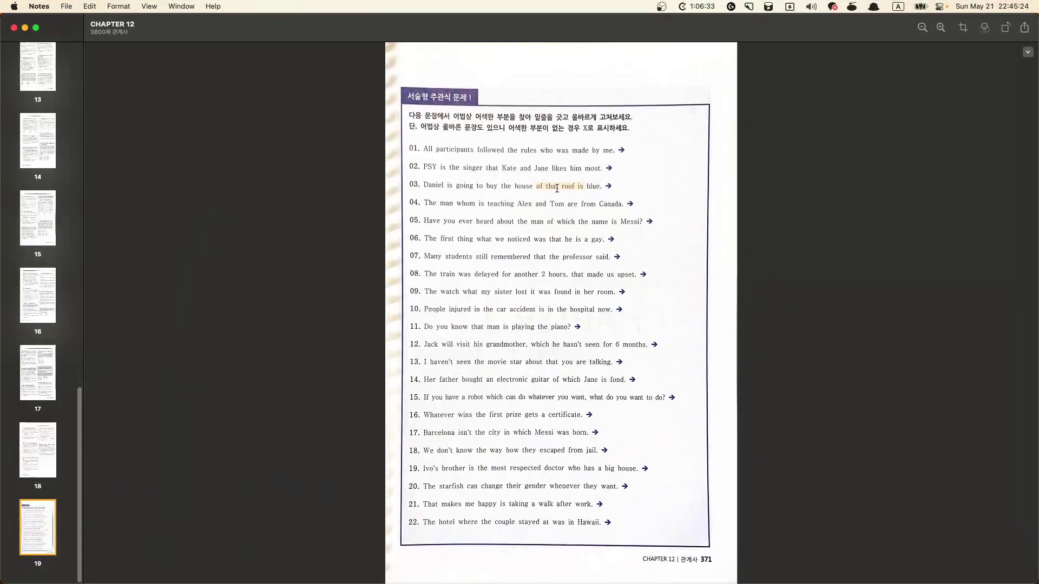
pyautogui.hotkey('ctrl', 'Up')
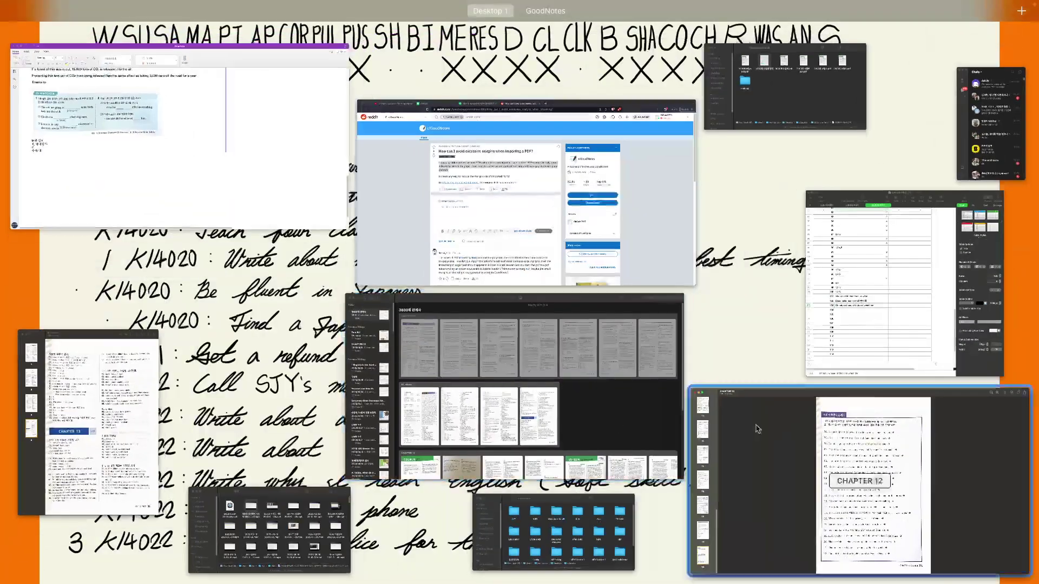
pyautogui.click(891, 433)
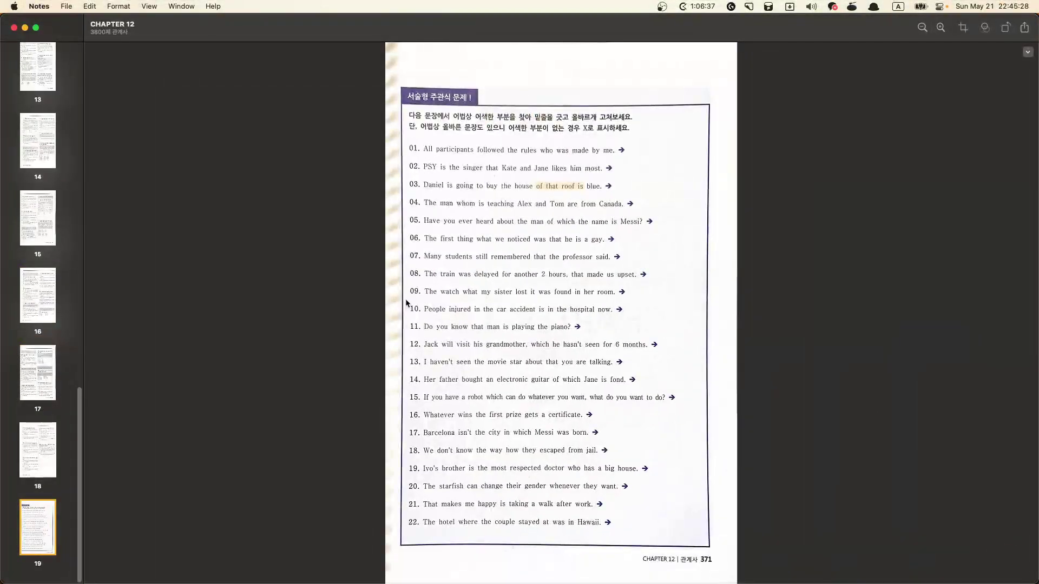
pyautogui.hotkey('ctrl', 'Up')
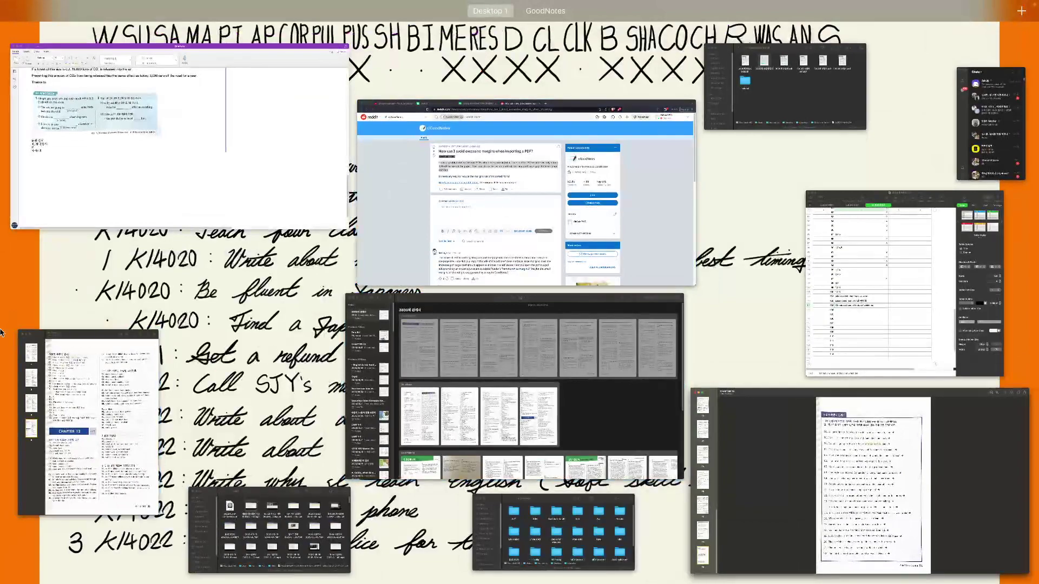
pyautogui.click(823, 272)
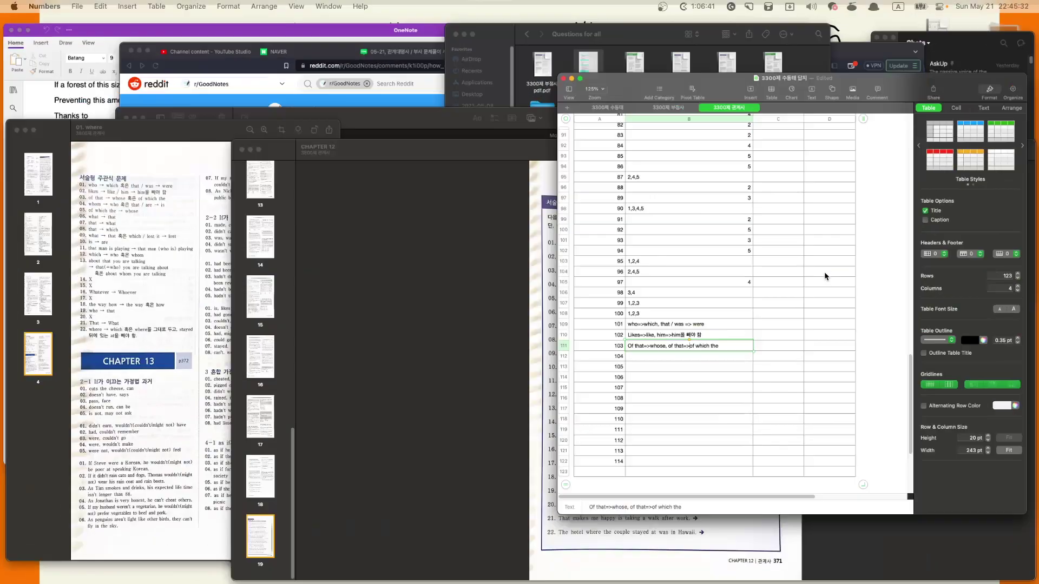
pyautogui.hotkey('ctrl', 'Up')
pyautogui.click(109, 420)
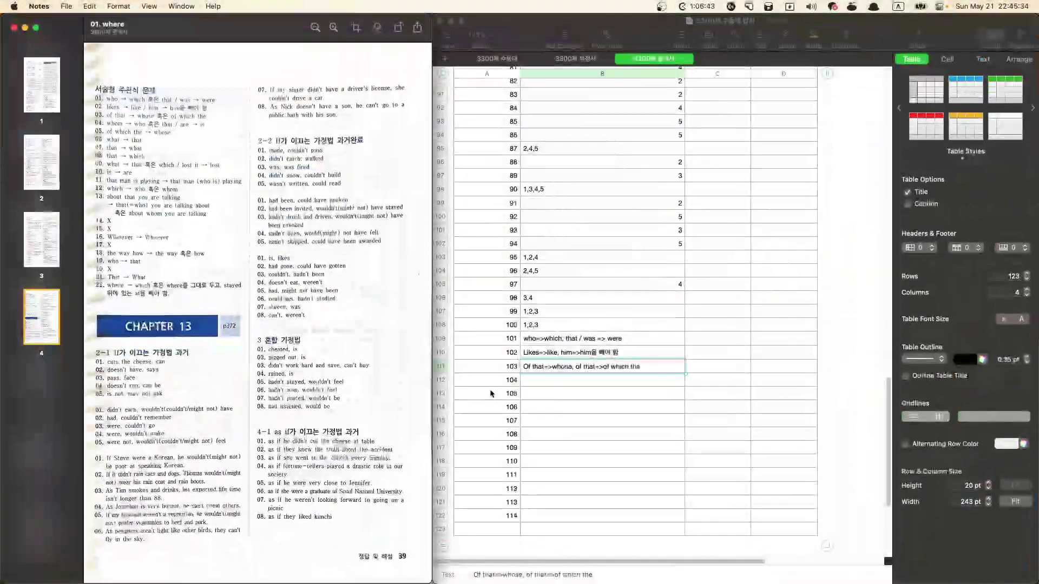
pyautogui.click(586, 381)
pyautogui.click(611, 375)
pyautogui.click(637, 365)
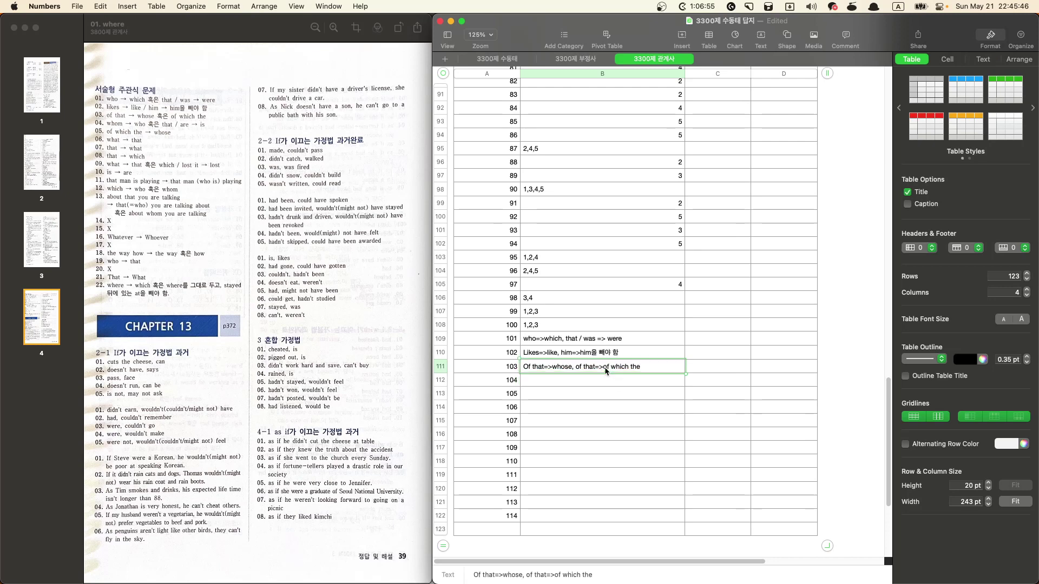
# Step: Enter "whom=>who 혹은 that" as the answer for question 104
pyautogui.click(573, 380)
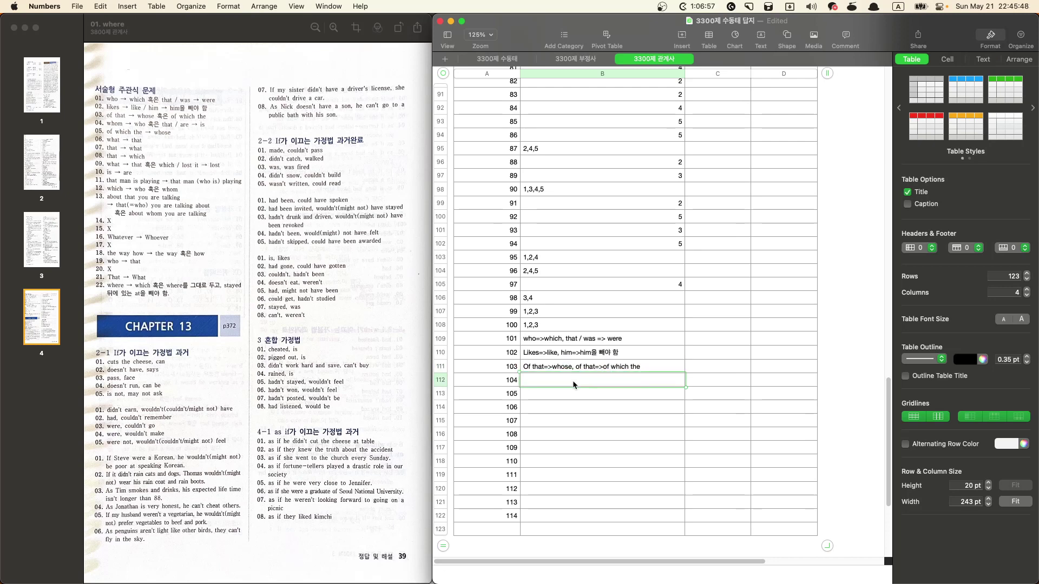
pyautogui.write('whom=>')
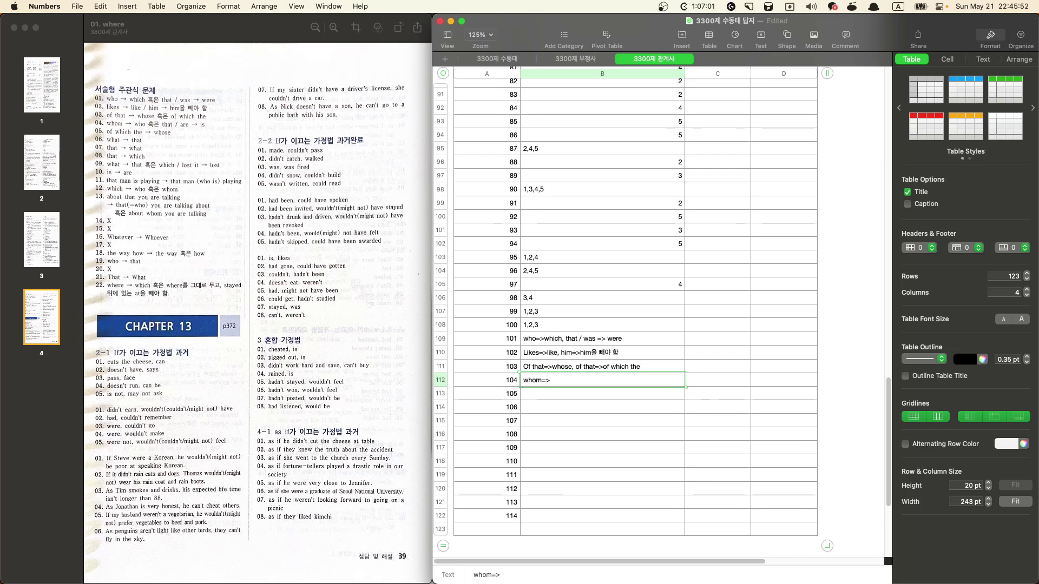
pyautogui.write('who')
pyautogui.hotkey('ctrl', 'space')
pyautogui.write('혹은')
pyautogui.hotkey('ctrl', 'space')
pyautogui.write('that')
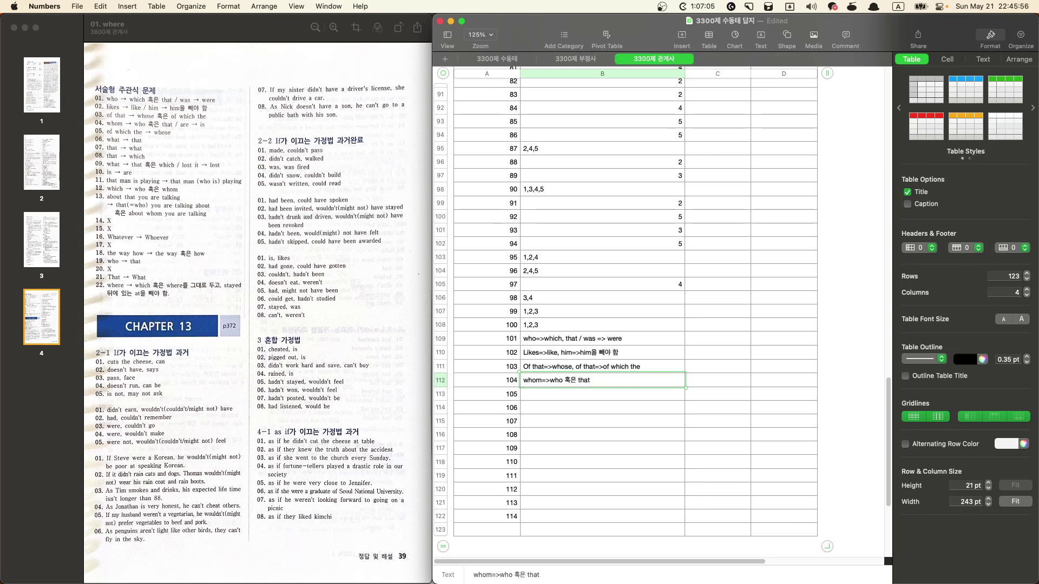
pyautogui.write(', whom=')
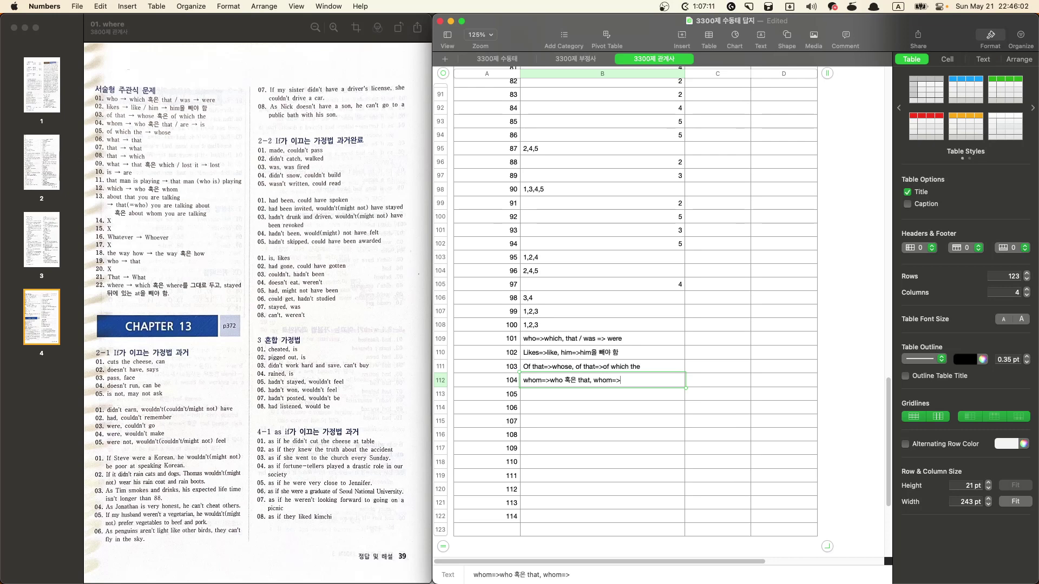
pyautogui.write('>')
pyautogui.write('are')
# Step: Append ", whom=>" to the answer for question 104
pyautogui.hotkey('ctrl', 'space')
pyautogui.write('호')
pyautogui.press('BackSpace')
pyautogui.press('BackSpace')
pyautogui.press('BackSpace')
pyautogui.click(113, 92)
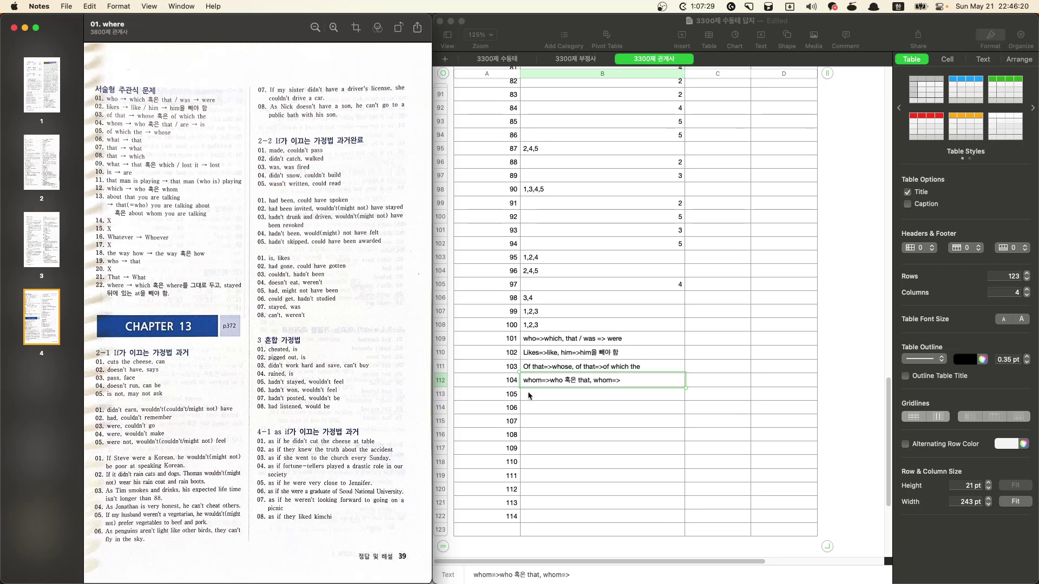
pyautogui.click(545, 401)
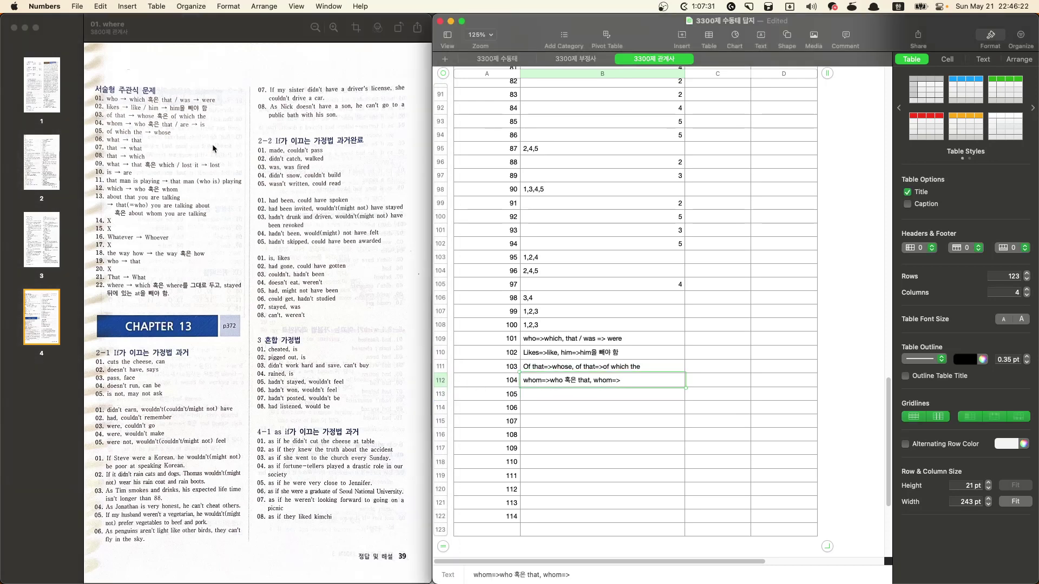
pyautogui.click(605, 398)
pyautogui.click(560, 382)
# Step: Renumber the written questions 101 to 106 as 1 to 6 in column A
pyautogui.press('Left')
pyautogui.press('Up')
pyautogui.press('Up')
pyautogui.press('Up')
pyautogui.write('1 2 3 4 5 6')
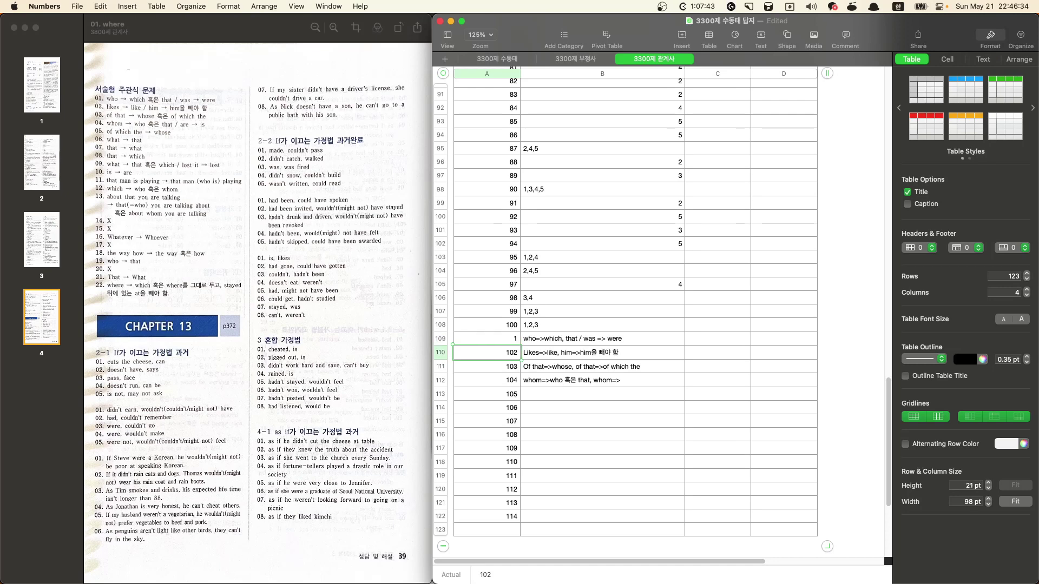
pyautogui.press('Return')
# Step: Continue the new numbering series down column A from 5 and 6 through 14
pyautogui.press('Up')
pyautogui.press('Up')
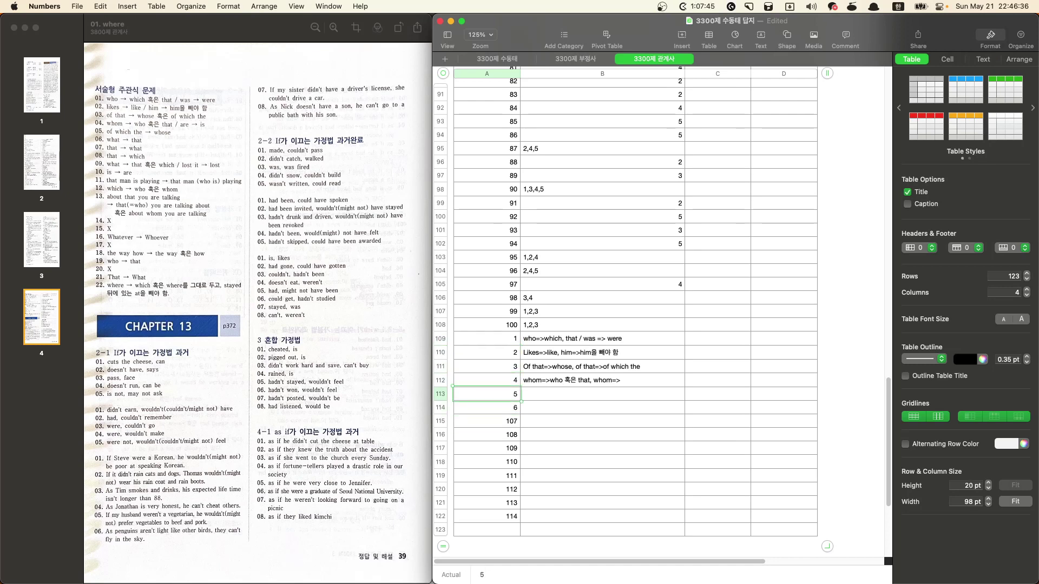
pyautogui.hotkey('shift', 'Down')
pyautogui.moveTo(488, 415); pyautogui.dragTo(495, 511)
pyautogui.click(621, 449)
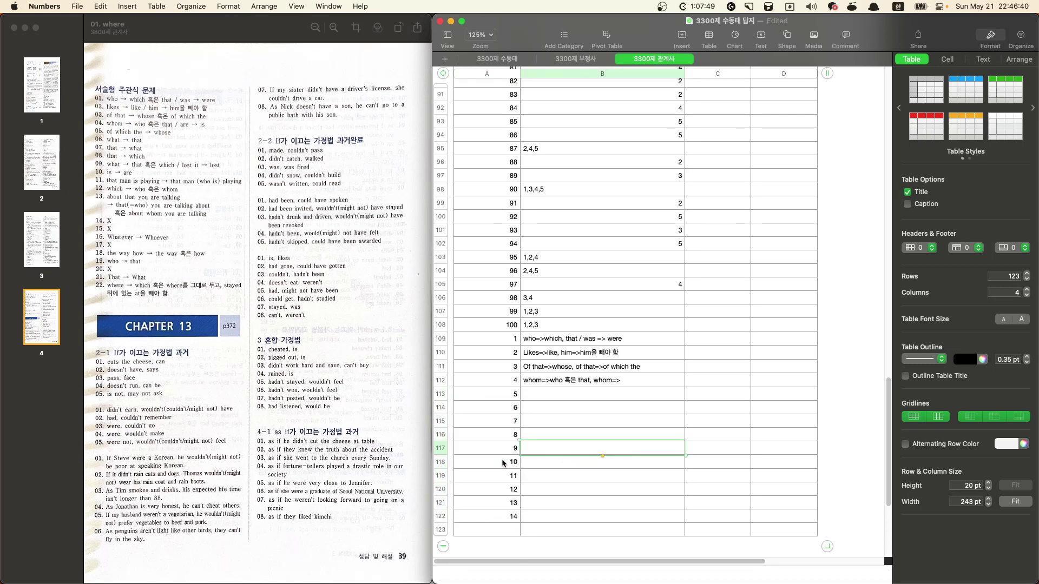
# Step: Add blank rows below question 14 until the table has 131 rows
pyautogui.click(500, 517)
pyautogui.scroll(-4, 520, 498)
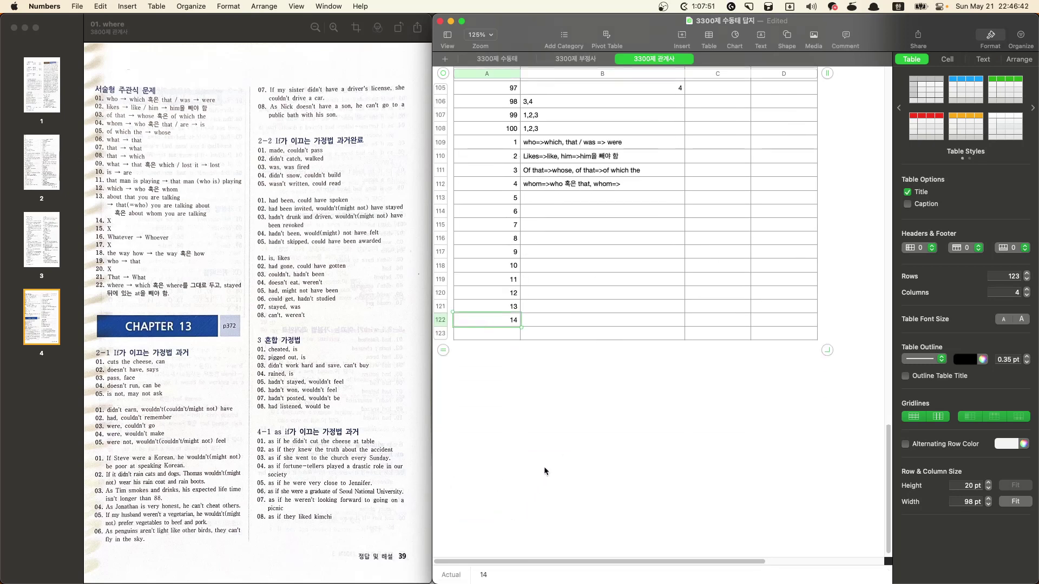
pyautogui.scroll(1, 551, 355)
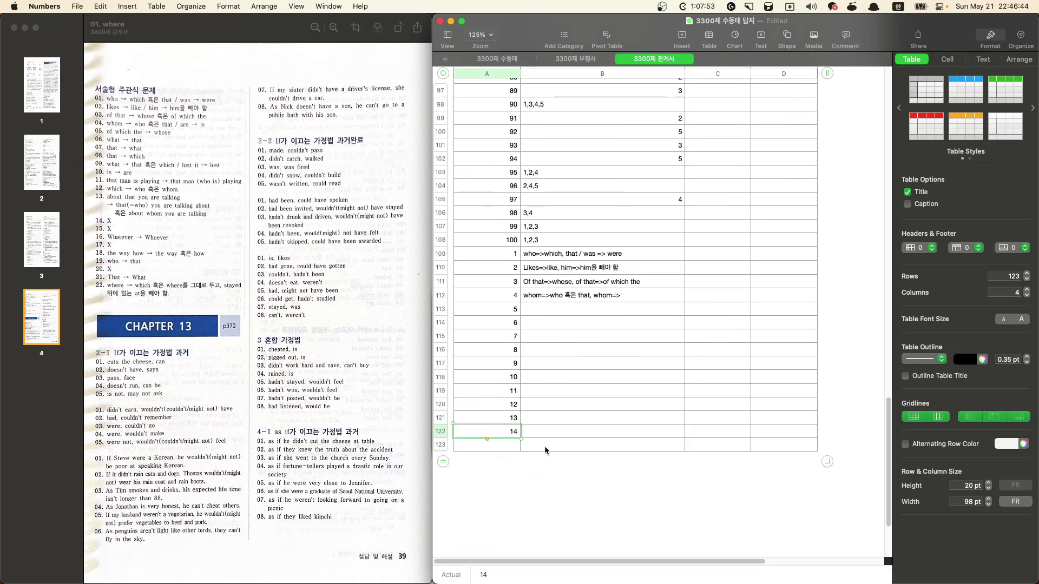
pyautogui.press('Return')
pyautogui.press('Return')
pyautogui.press('Return')
pyautogui.press('Return')
pyautogui.press('Return')
pyautogui.press('Return')
pyautogui.press('Return')
pyautogui.press('Return')
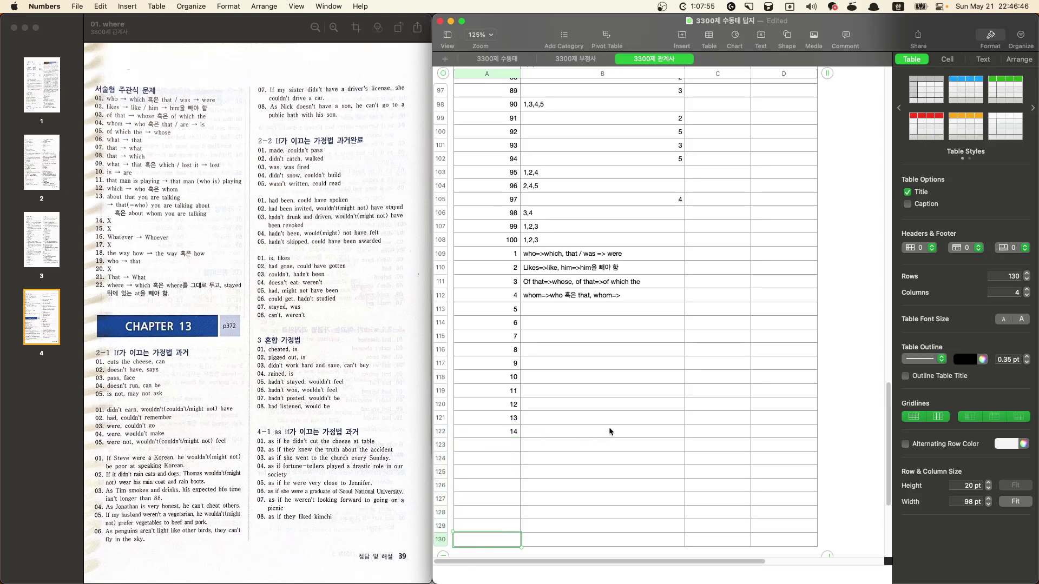
pyautogui.press('Return')
# Step: Extend the written question numbering from 1 and 2 down column A to 22
pyautogui.click(492, 417)
pyautogui.scroll(1, 524, 455)
pyautogui.scroll(2, 524, 457)
pyautogui.click(491, 276)
pyautogui.moveTo(491, 279); pyautogui.dragTo(493, 292)
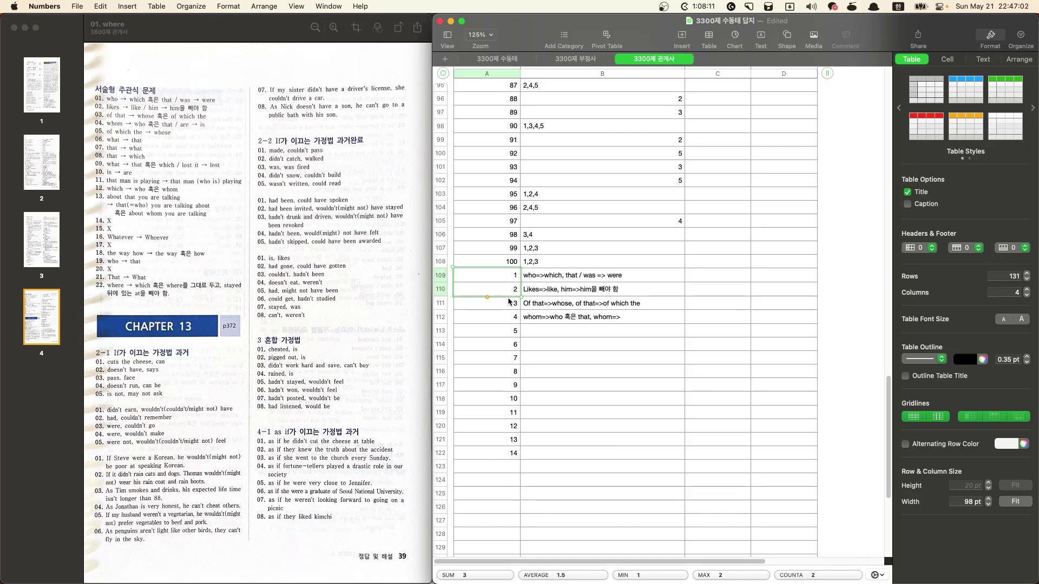
pyautogui.click(539, 277)
pyautogui.click(481, 279)
pyautogui.moveTo(488, 284); pyautogui.dragTo(496, 550)
pyautogui.click(538, 286)
pyautogui.press('Return')
# Step: Replace 혹은 with a comma between "who" and "that" in the answer for written question 4
pyautogui.click(545, 286)
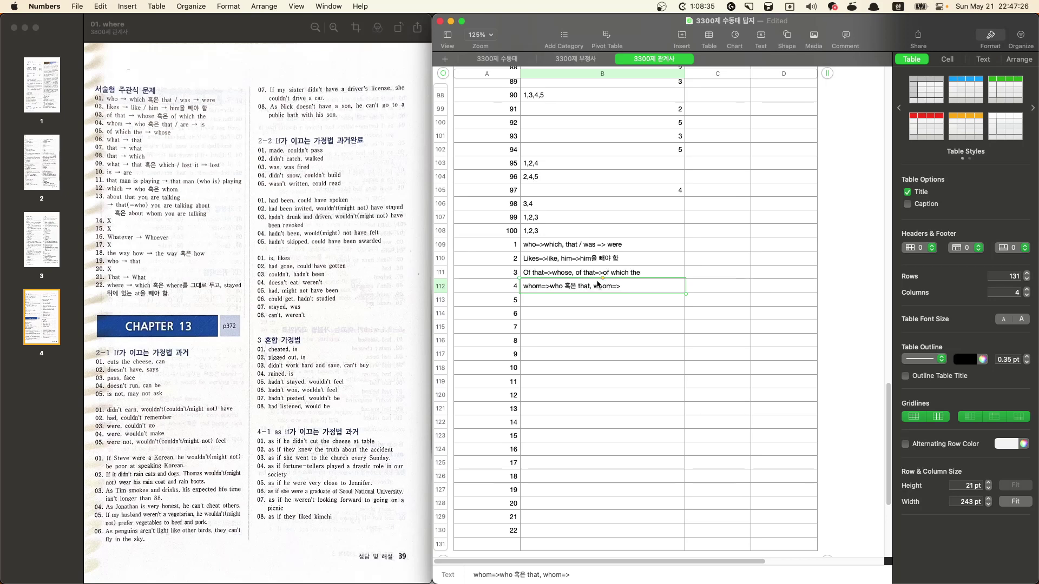
pyautogui.doubleClick(583, 286)
pyautogui.press('Left')
pyautogui.press('Left')
pyautogui.press('BackSpace')
pyautogui.press('BackSpace')
pyautogui.press('BackSpace')
pyautogui.write(',')
pyautogui.press('Right')
pyautogui.press('Right')
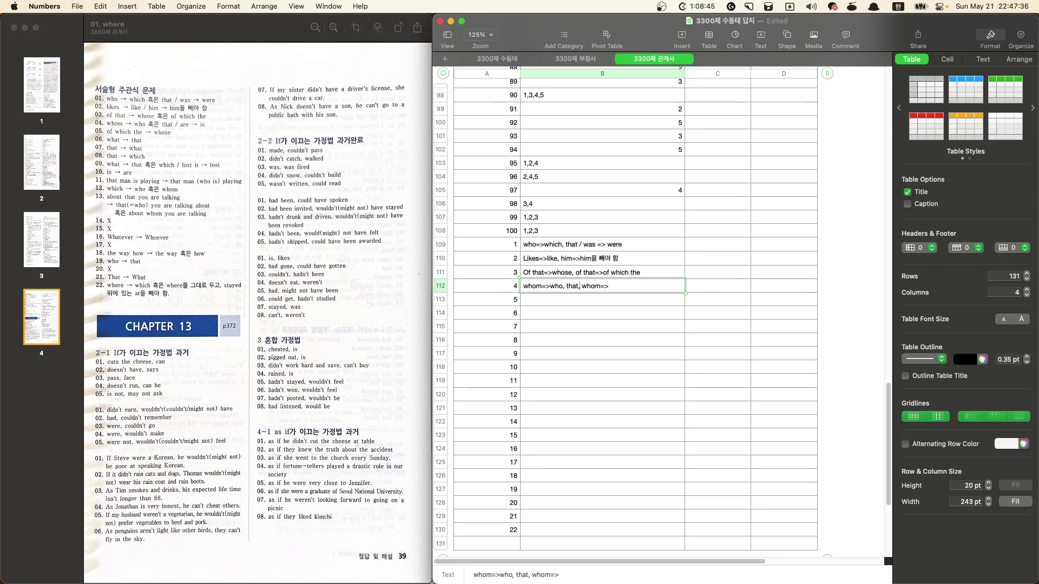
# Step: Check question 04 on page 19 of the CHAPTER 12 scan in Notes, then return to the answer sheet and scanned key
pyautogui.hotkey('ctrl', 'Up')
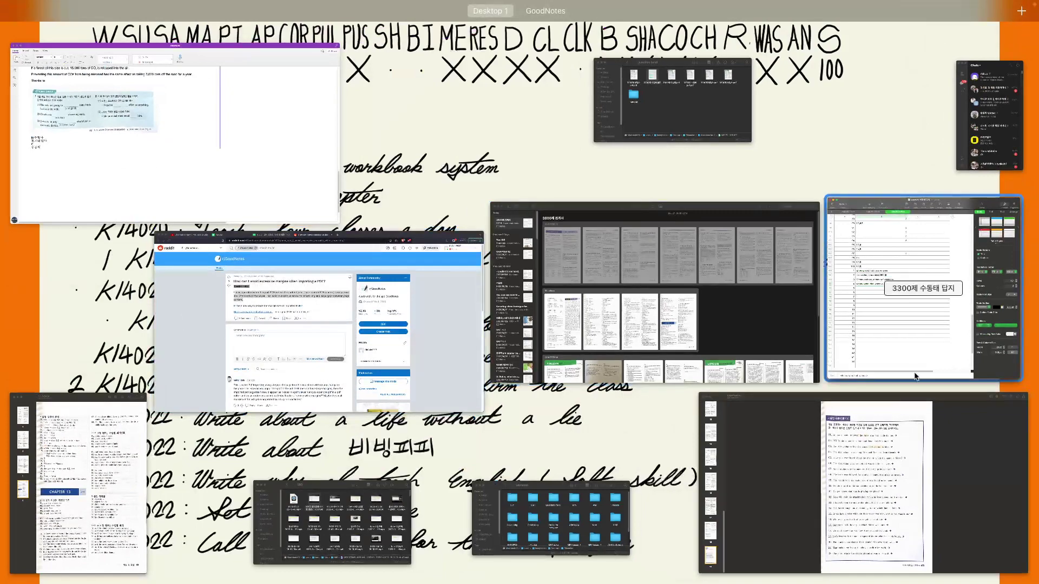
pyautogui.click(786, 465)
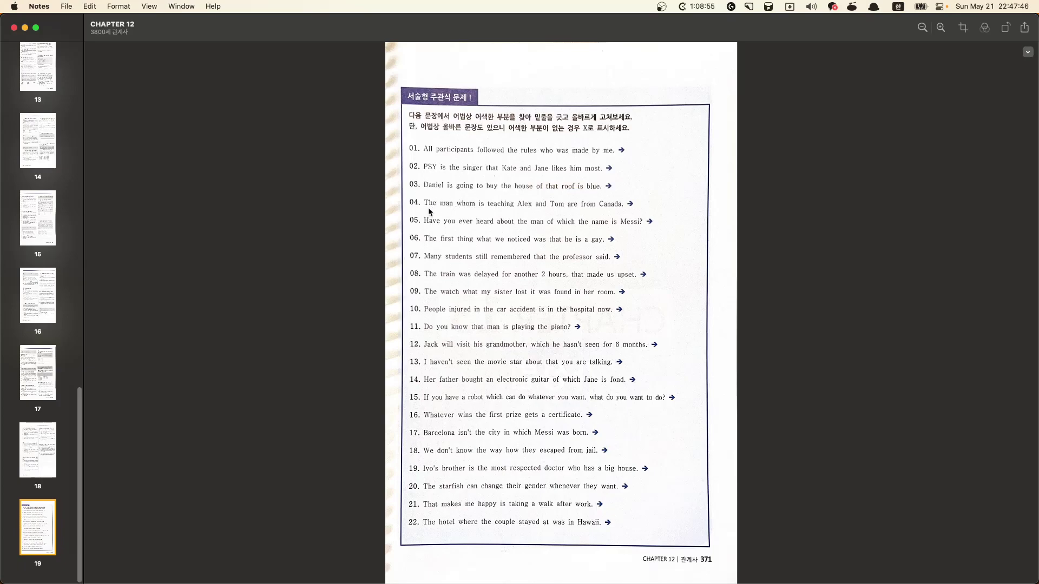
pyautogui.hotkey('ctrl', 'Up')
pyautogui.click(943, 328)
pyautogui.hotkey('ctrl', 'Up')
pyautogui.click(684, 401)
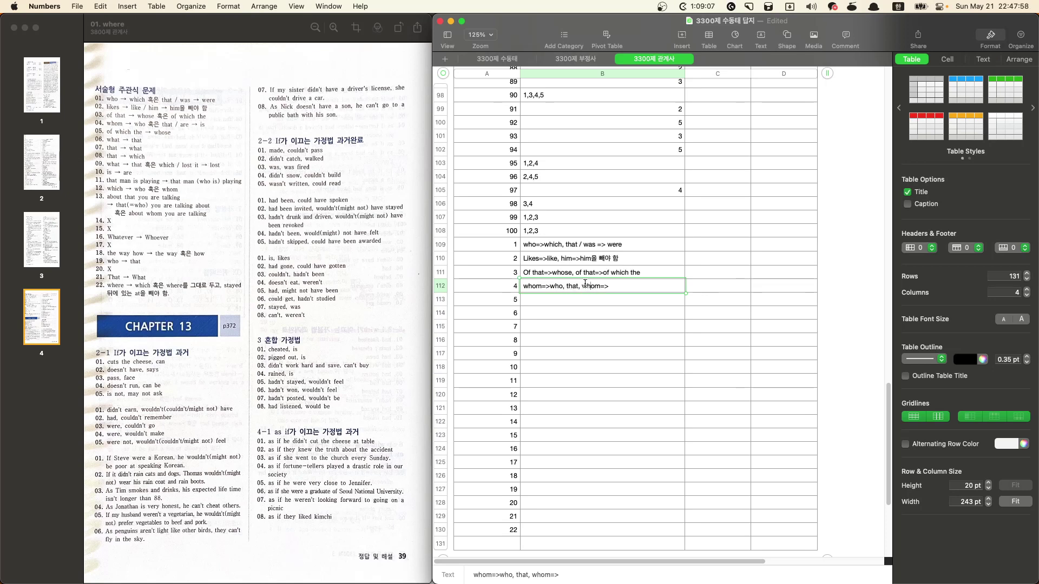
# Step: Complete the answer for written question 4 as "whom=>who, that/are=>is", removing the leftover "whom=>"
pyautogui.press('BackSpace')
pyautogui.write('/')
pyautogui.hotkey('ctrl', 'space')
pyautogui.write('are=')
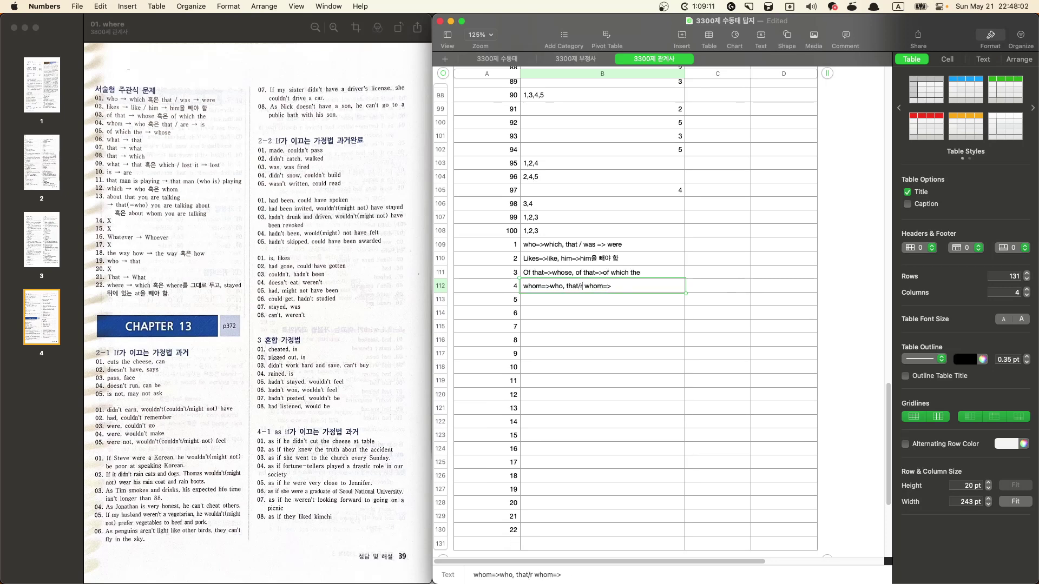
pyautogui.write('>')
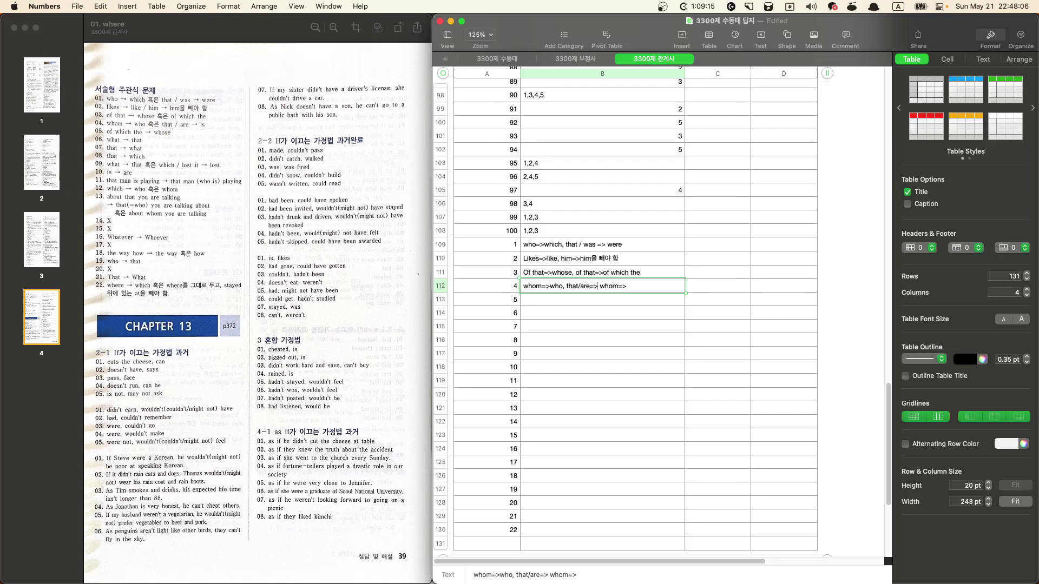
pyautogui.write('is')
pyautogui.press('Delete')
pyautogui.press('Delete')
pyautogui.press('Delete')
pyautogui.press('Delete')
pyautogui.press('Delete')
pyautogui.press('Delete')
pyautogui.press('Delete')
pyautogui.press('Return')
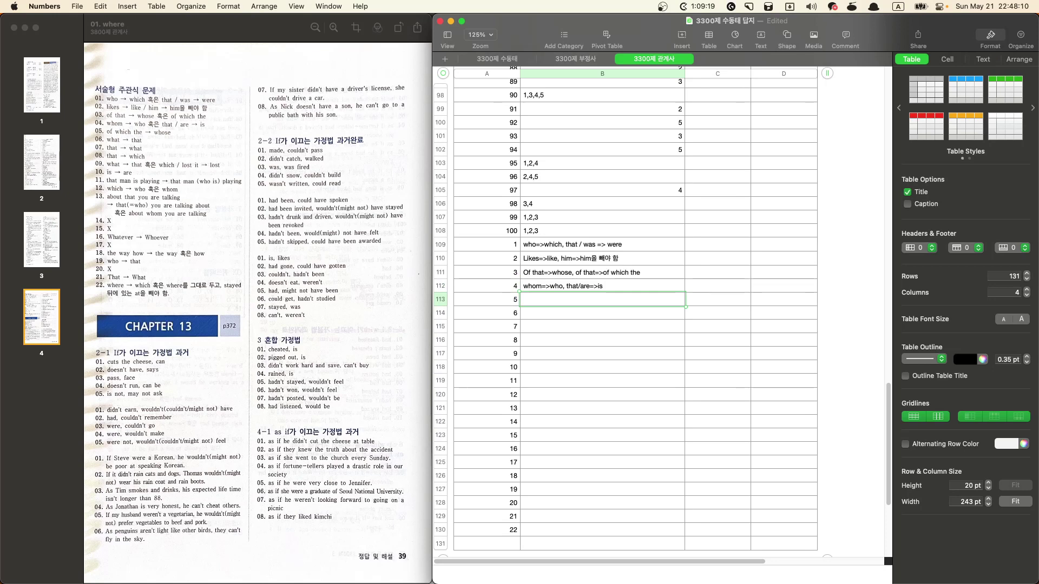
# Step: Enter "Of which the=>whose" as the answer for written question 5 and "what=>that" for question 6
pyautogui.write('Of which the')
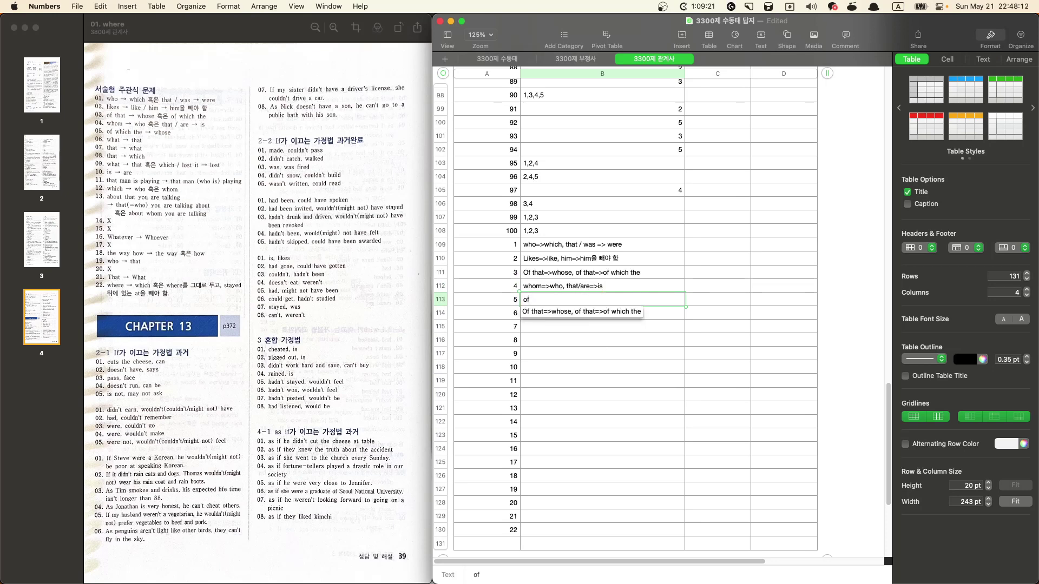
pyautogui.write('=>whose')
pyautogui.press('Return')
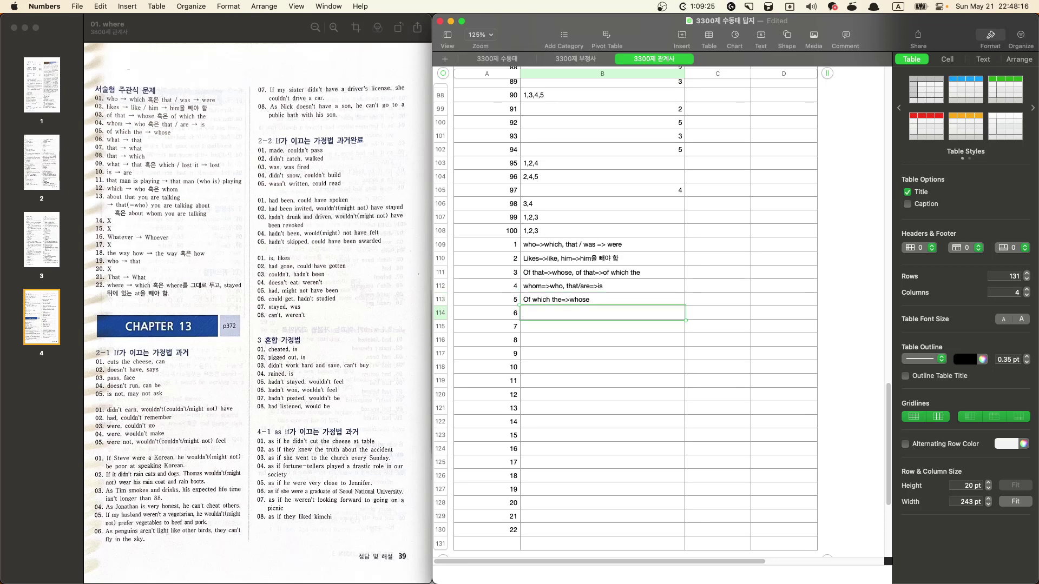
pyautogui.write('what=>that')
pyautogui.press('Return')
# Step: Enter "that=>what" as the answer for written question 7 and "that=>which" for question 8
pyautogui.write('that=>what')
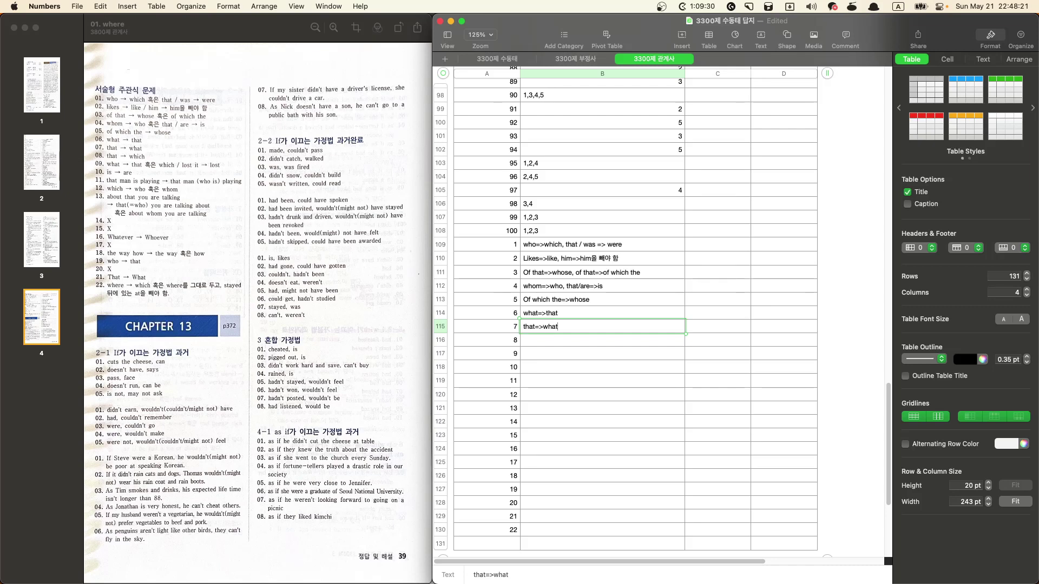
pyautogui.press('Return')
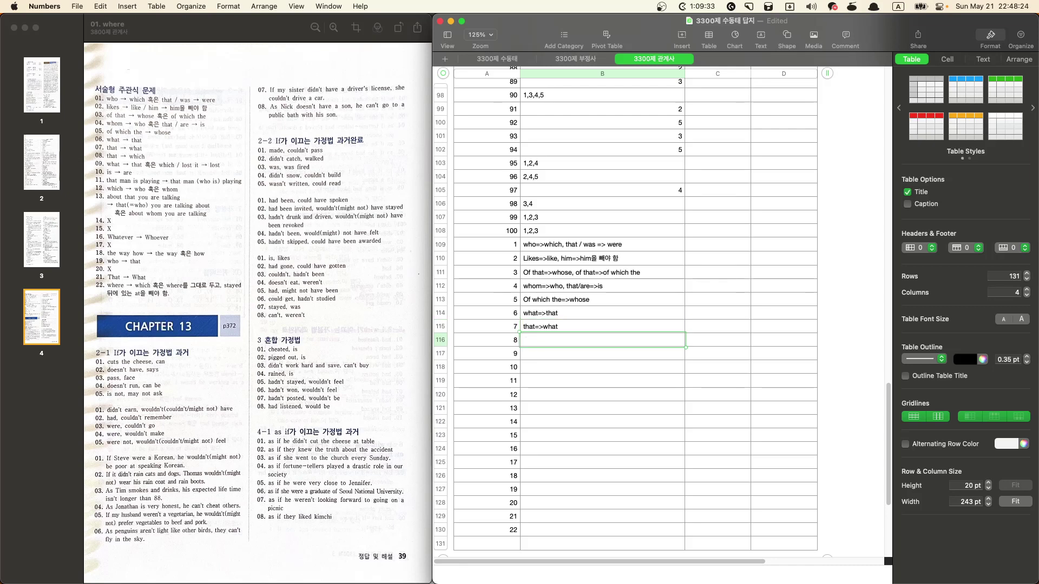
pyautogui.write('that=>')
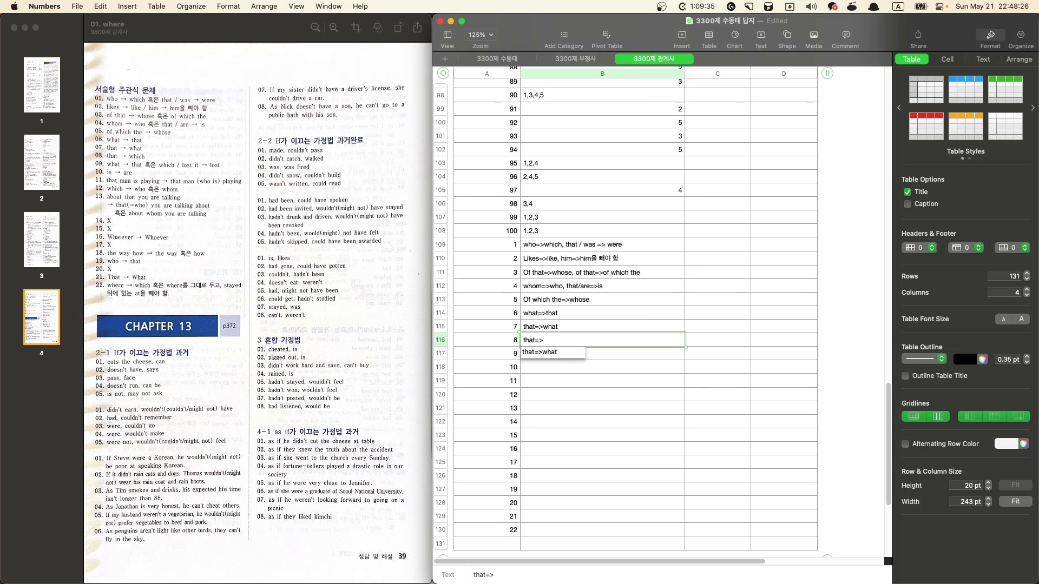
pyautogui.write('which')
pyautogui.press('Return')
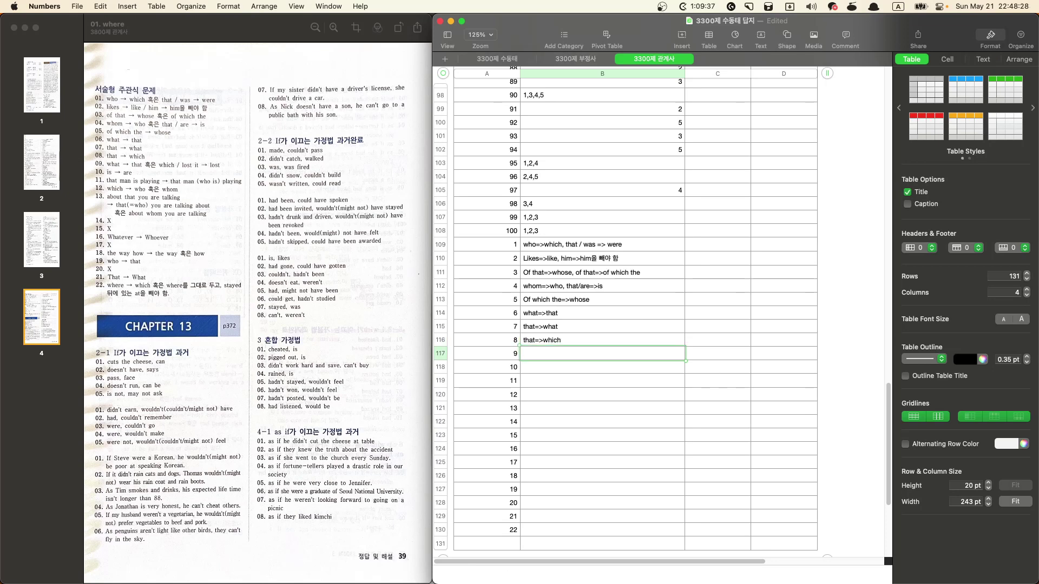
# Step: Enter "what=>that, which" as the answer for written question 9
pyautogui.write('what=')
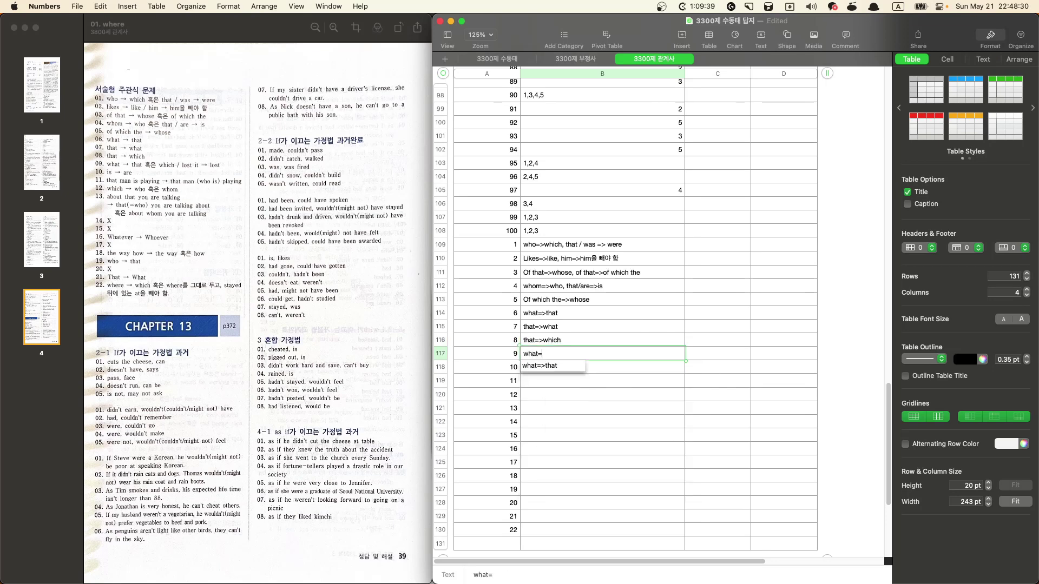
pyautogui.write('>t')
pyautogui.press('Return')
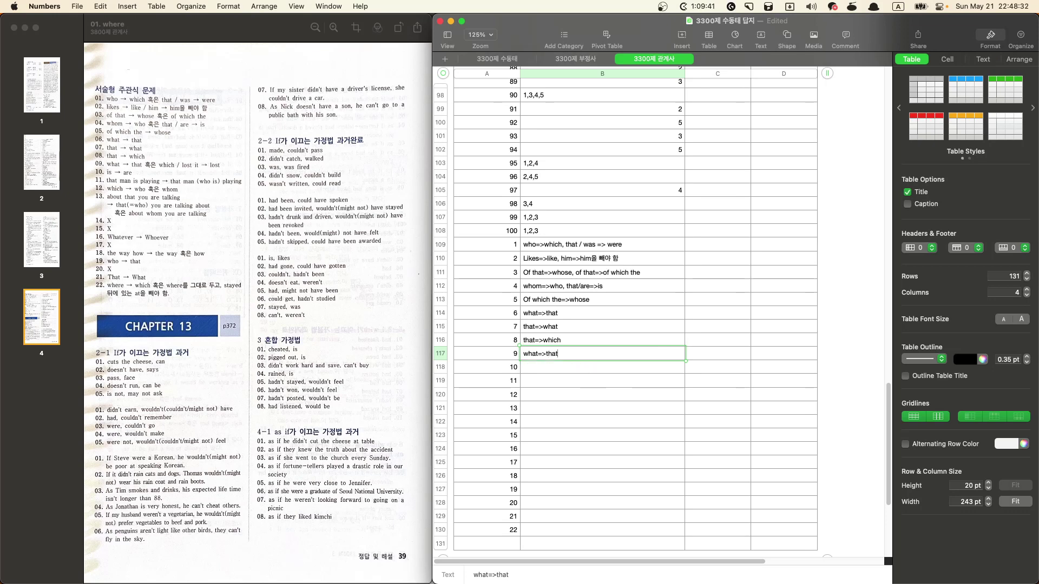
pyautogui.write(', which')
pyautogui.press('BackSpace')
pyautogui.press('BackSpace')
pyautogui.press('BackSpace')
pyautogui.press('BackSpace')
pyautogui.press('BackSpace')
pyautogui.press('BackSpace')
pyautogui.write(', which')
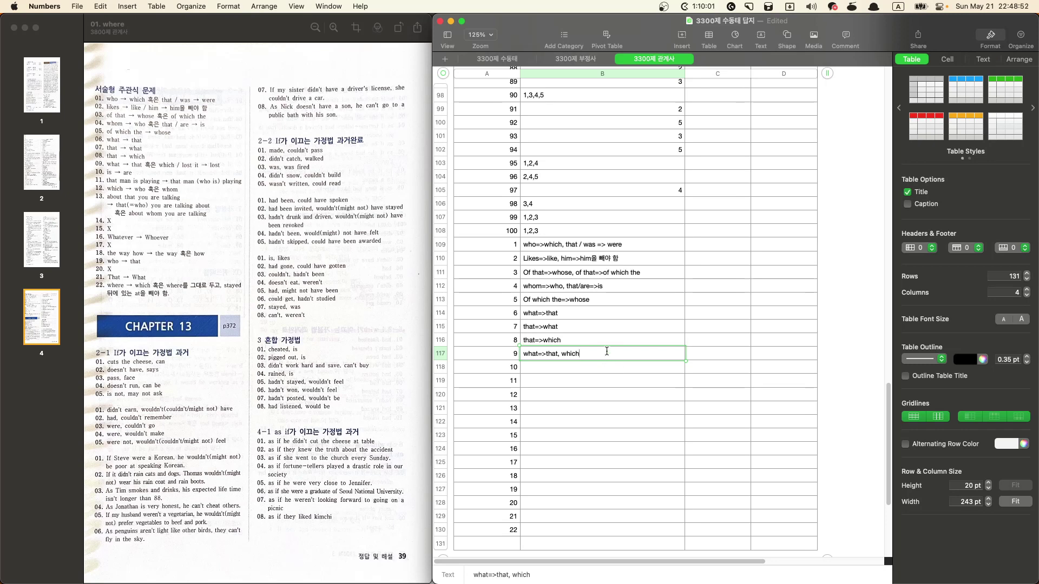
# Step: Change answer 9 to "what=>that 혹은 which / lost it=>lost", replacing the comma with 혹은 and adding the second correction
pyautogui.press('BackSpace')
pyautogui.press('BackSpace')
pyautogui.press('BackSpace')
pyautogui.press('BackSpace')
pyautogui.press('BackSpace')
pyautogui.press('BackSpace')
pyautogui.press('BackSpace')
pyautogui.write('ghrdm')
pyautogui.press('BackSpace')
pyautogui.press('BackSpace')
pyautogui.press('BackSpace')
pyautogui.press('BackSpace')
pyautogui.press('BackSpace')
pyautogui.press('capslock')
pyautogui.write('혹은')
pyautogui.hotkey('ctrl', 'space')
pyautogui.write('which / los')
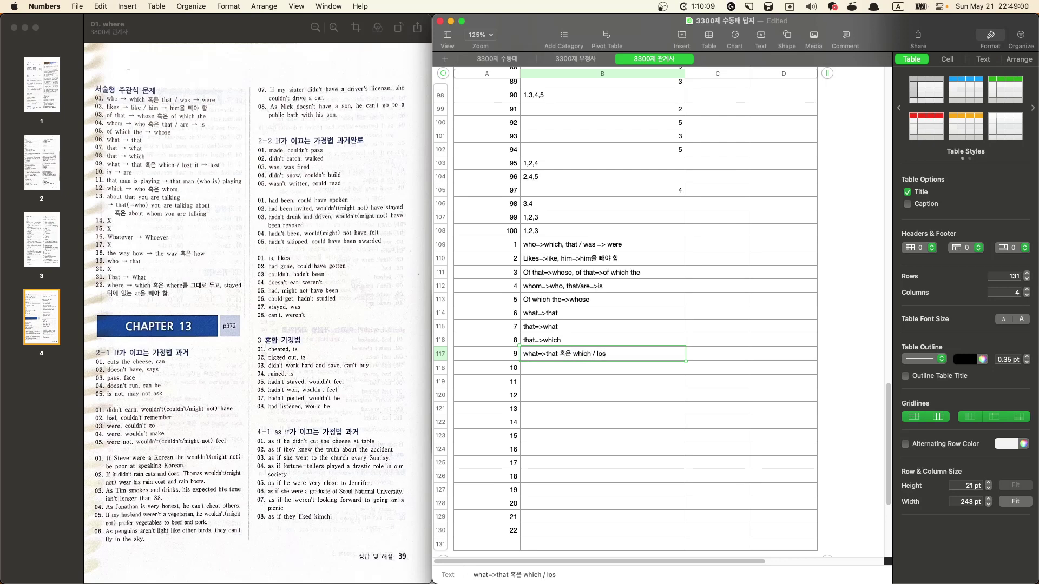
pyautogui.write('t it=>lost')
pyautogui.press('Return')
# Step: Enter "is=>are" as the answer for written question 10
pyautogui.write('is=>')
pyautogui.press('capslock')
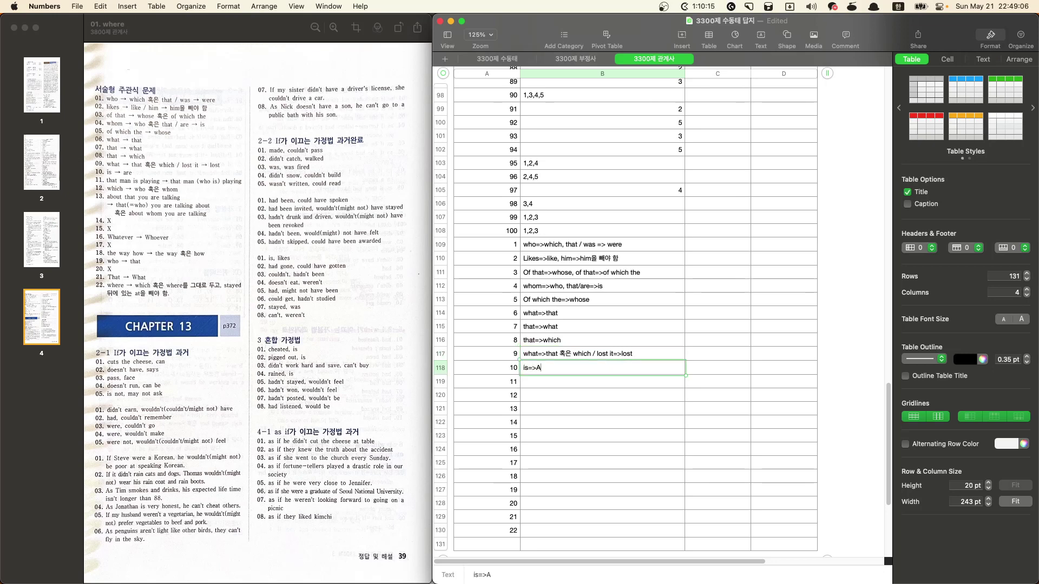
pyautogui.press('Return')
# Step: Enter "That man. S. laying=>that man (who is) playing" as the answer for written question 11
pyautogui.write('That man ')
pyautogui.write(' S. lay')
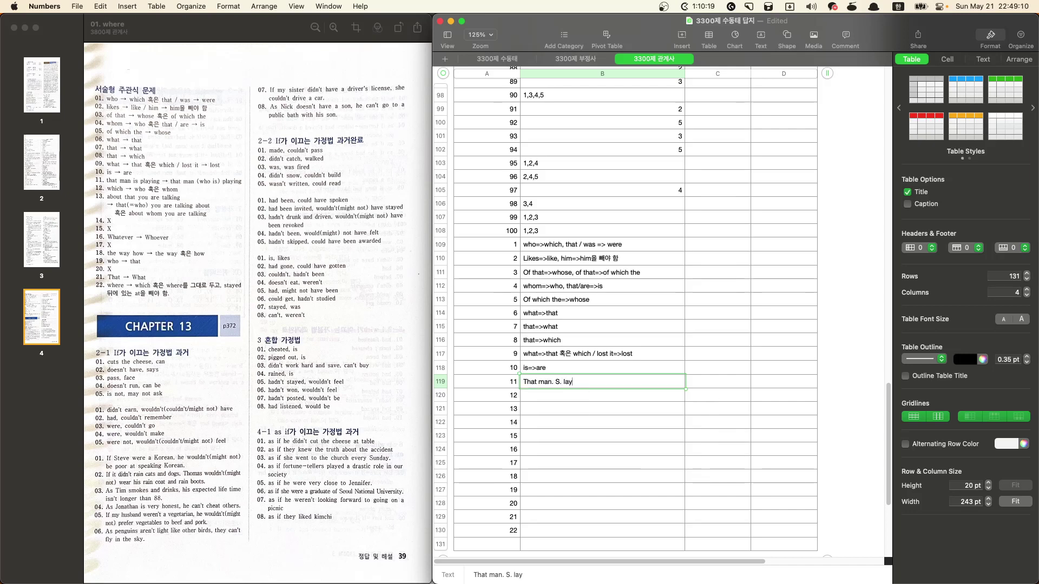
pyautogui.write('ing=>that man (who is)playing')
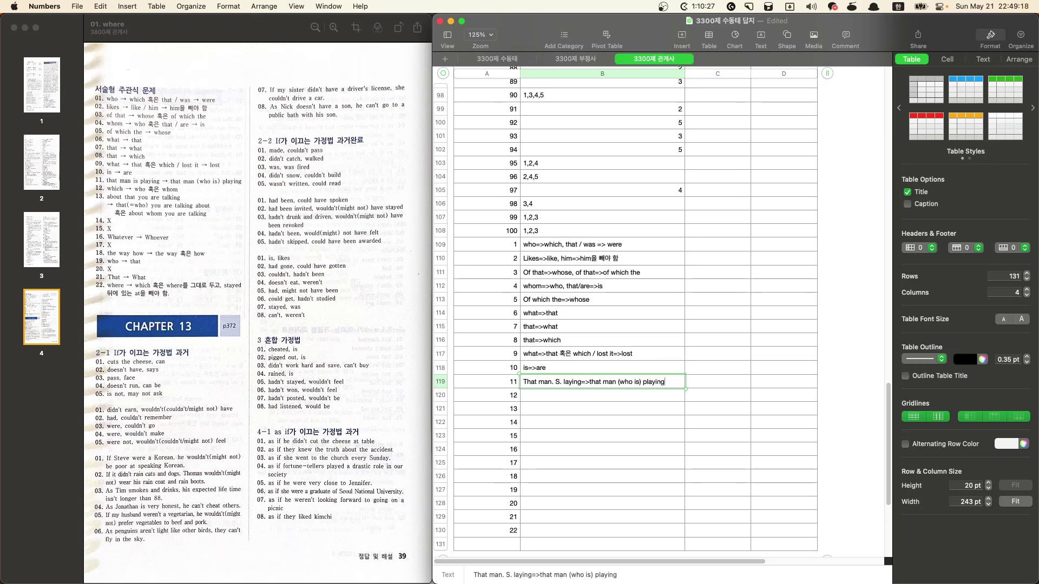
pyautogui.press('Return')
# Step: Enter "which=>who 혹은 whom" as the answer for written question 12
pyautogui.write('which=>')
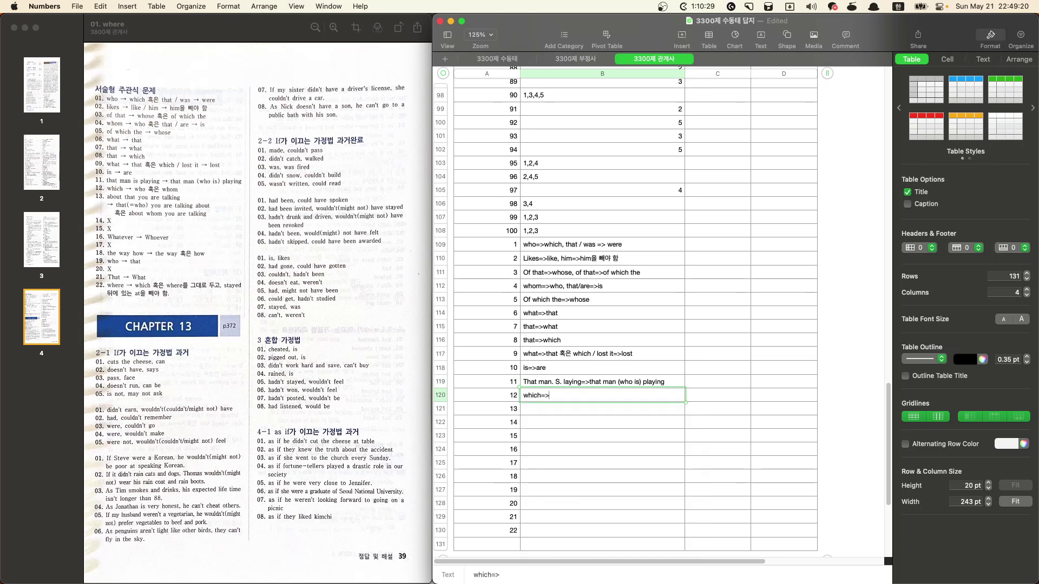
pyautogui.write('who ghrdms')
pyautogui.press('BackSpace')
pyautogui.press('BackSpace')
pyautogui.press('BackSpace')
pyautogui.press('BackSpace')
pyautogui.press('BackSpace')
pyautogui.press('BackSpace')
pyautogui.press('BackSpace')
pyautogui.hotkey('ctrl', 'space')
pyautogui.write('혹으ㄴ')
pyautogui.hotkey('ctrl', 'space')
pyautogui.write('whom')
pyautogui.press('Return')
# Step: Enter "About that you are talking=>that(=who) you are talking about" as the answer for written question 13
pyautogui.write('About that ')
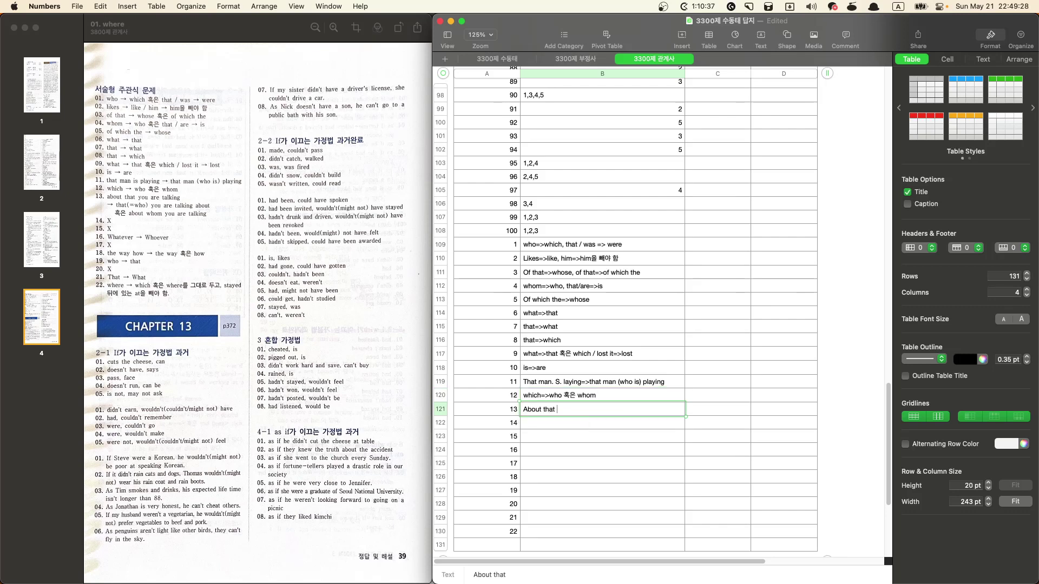
pyautogui.write('you are talking')
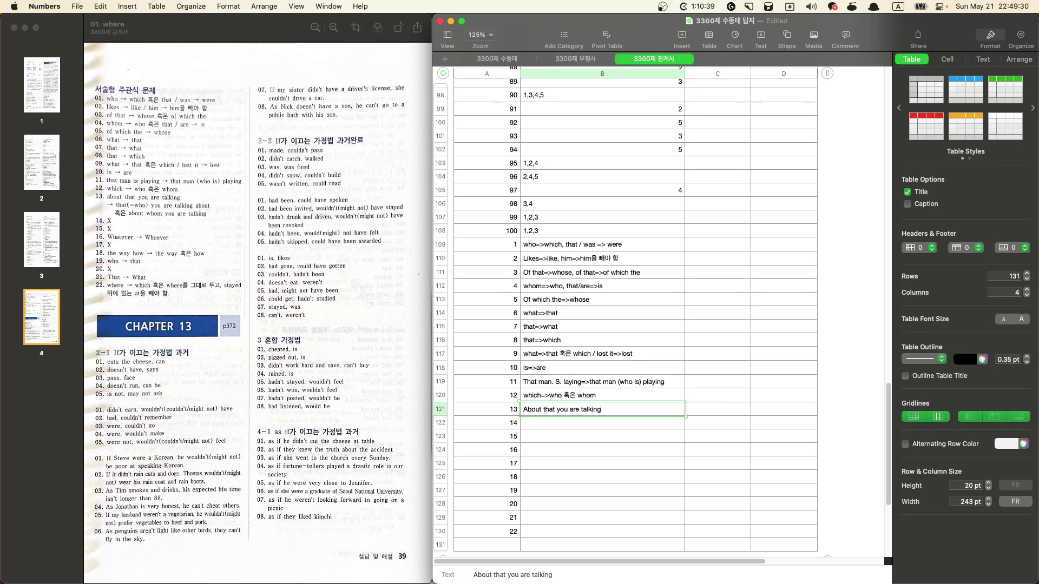
pyautogui.write('=>that(=who_')
pyautogui.write(' you')
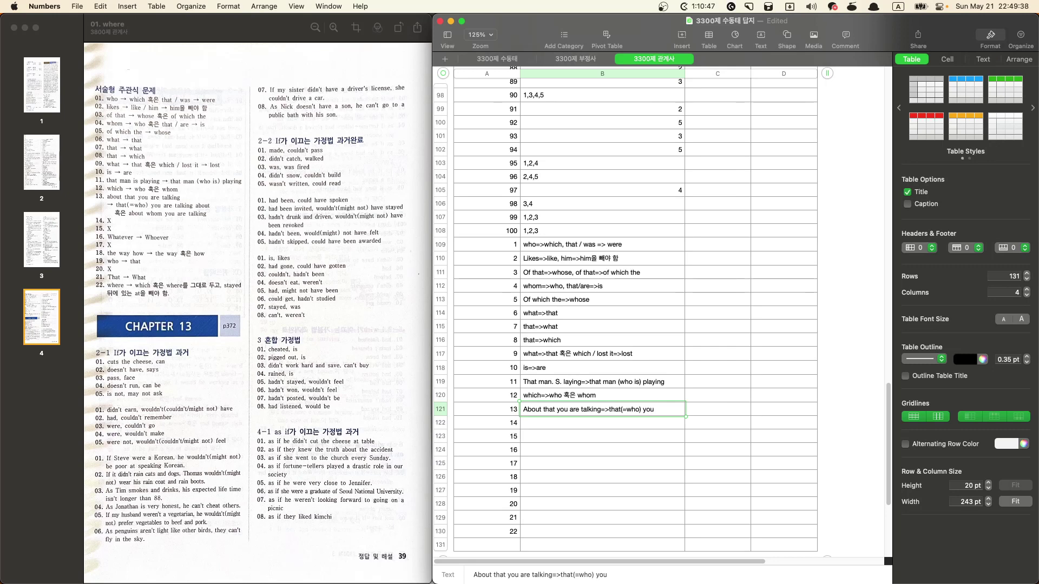
pyautogui.write(' are talking about')
pyautogui.press('Return')
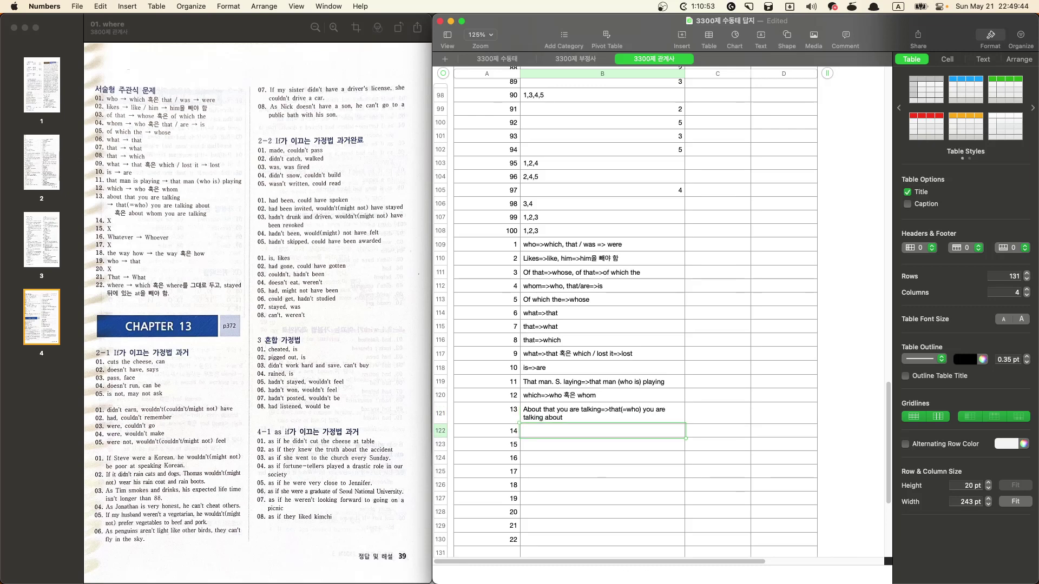
# Step: Append the alternative "혹은 about whom you are talking" to the answer for written question 13
pyautogui.press('Up')
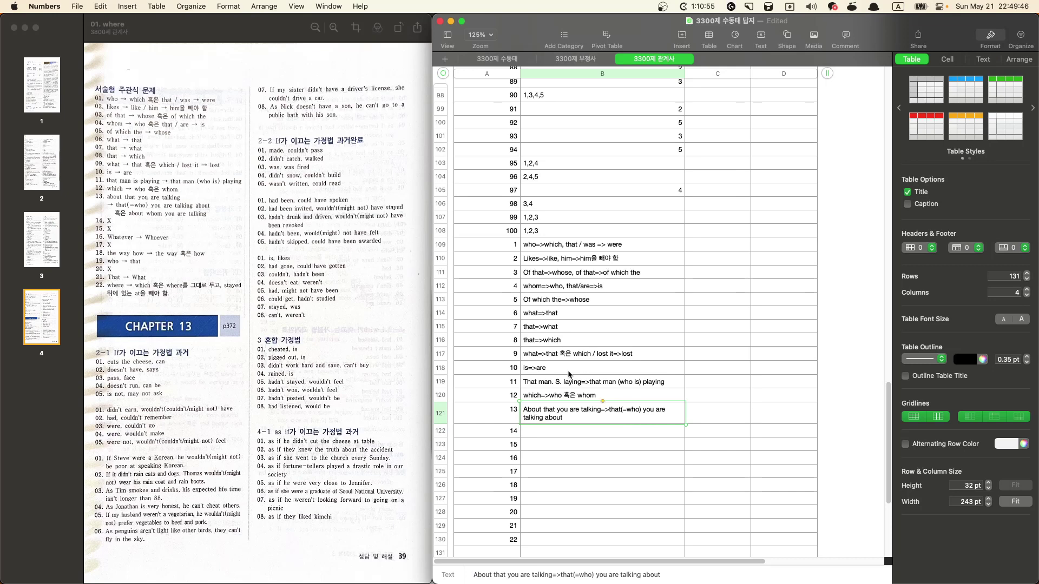
pyautogui.doubleClick(574, 419)
pyautogui.hotkey('ctrl', 'space')
pyautogui.write('혹')
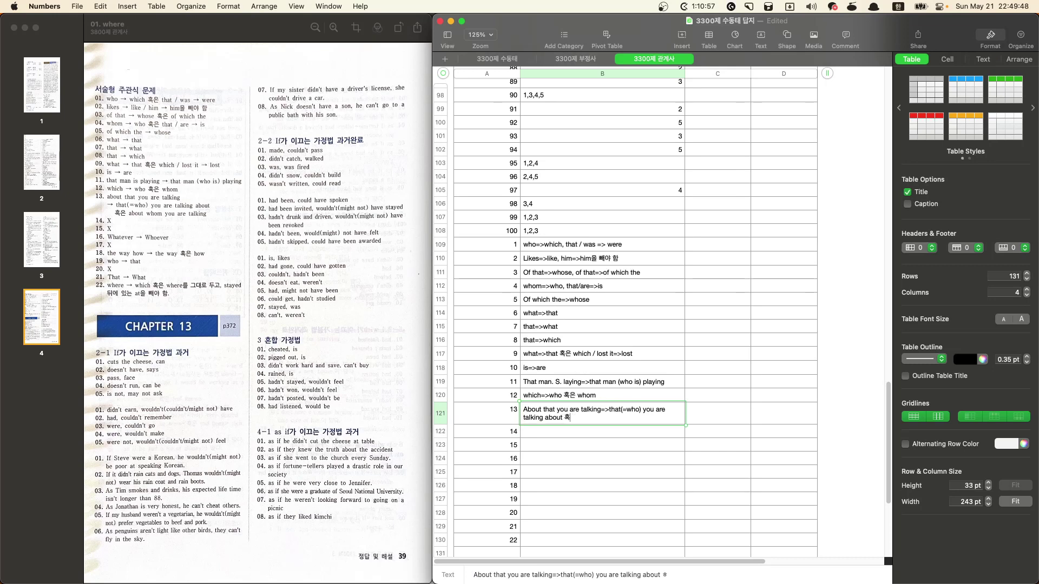
pyautogui.write('ㅇ은')
pyautogui.hotkey('ctrl', 'space')
pyautogui.write('about whom you are talking')
pyautogui.press('Return')
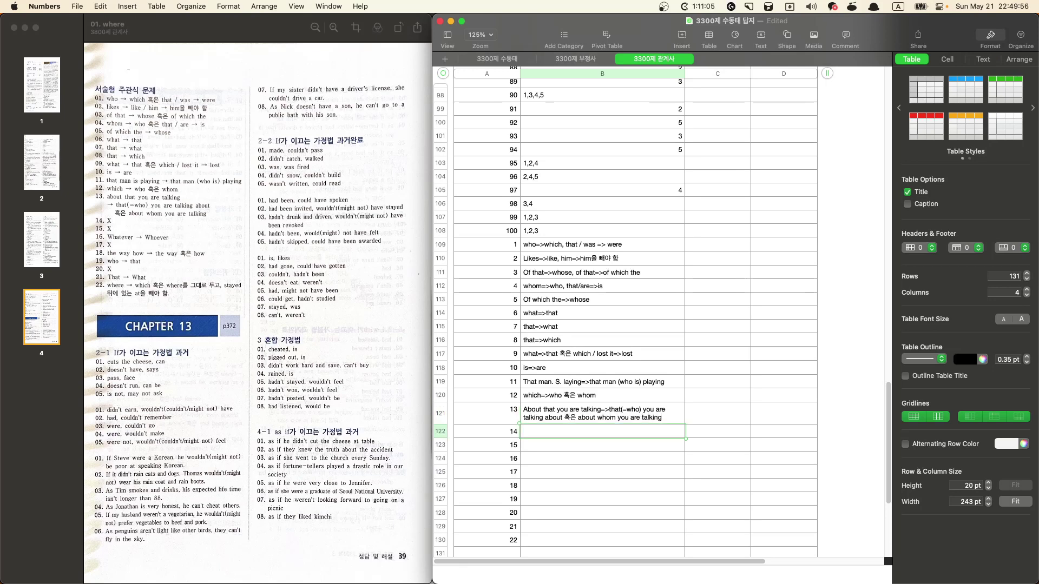
# Step: Enter "x" as the answer for written questions 14 and 15, correcting the doubled "xx" in question 14
pyautogui.write('xx')
pyautogui.press('Return')
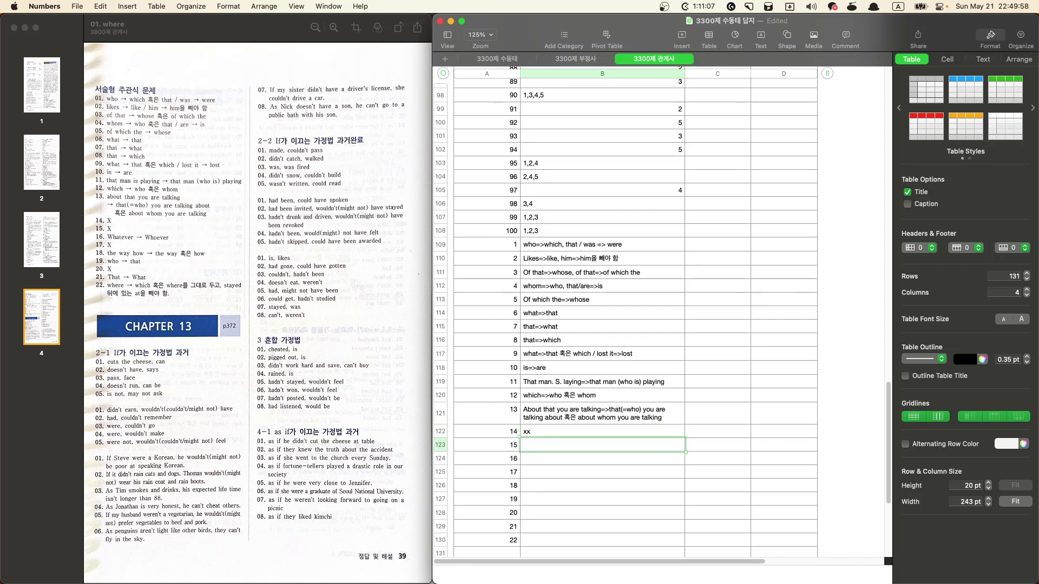
pyautogui.press('Up')
pyautogui.write('x')
pyautogui.press('Return')
# Step: Enter "whatever=>whoever" as the answer for written question 16 and "x" for question 17
pyautogui.write('x')
pyautogui.press('Return')
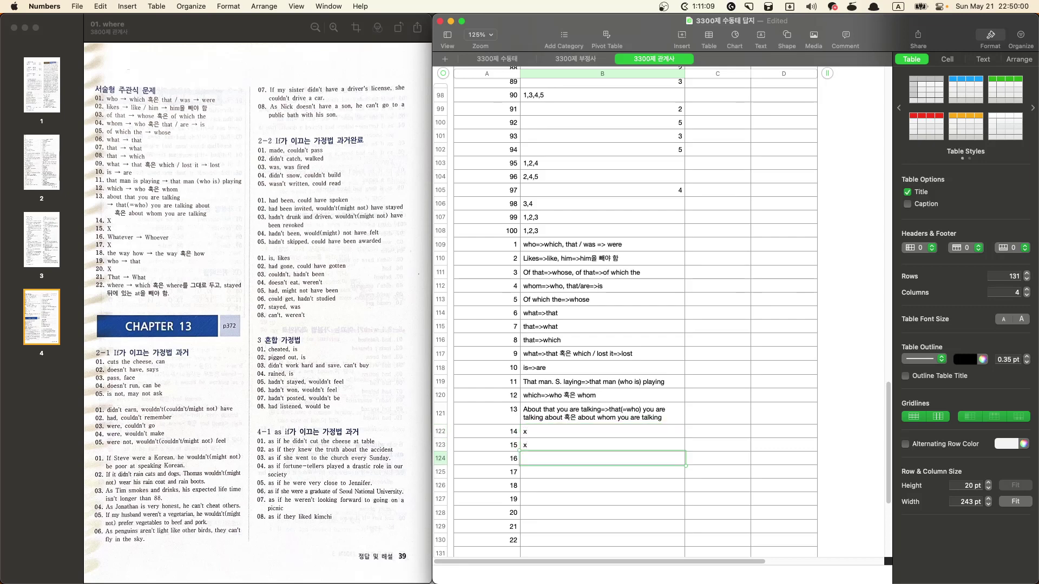
pyautogui.write('whatever=>whoever')
pyautogui.press('Return')
pyautogui.write('x')
pyautogui.press('Return')
# Step: Enter "The way how=>the way 혹은 how" as the answer for written question 18
pyautogui.write('The way how=>')
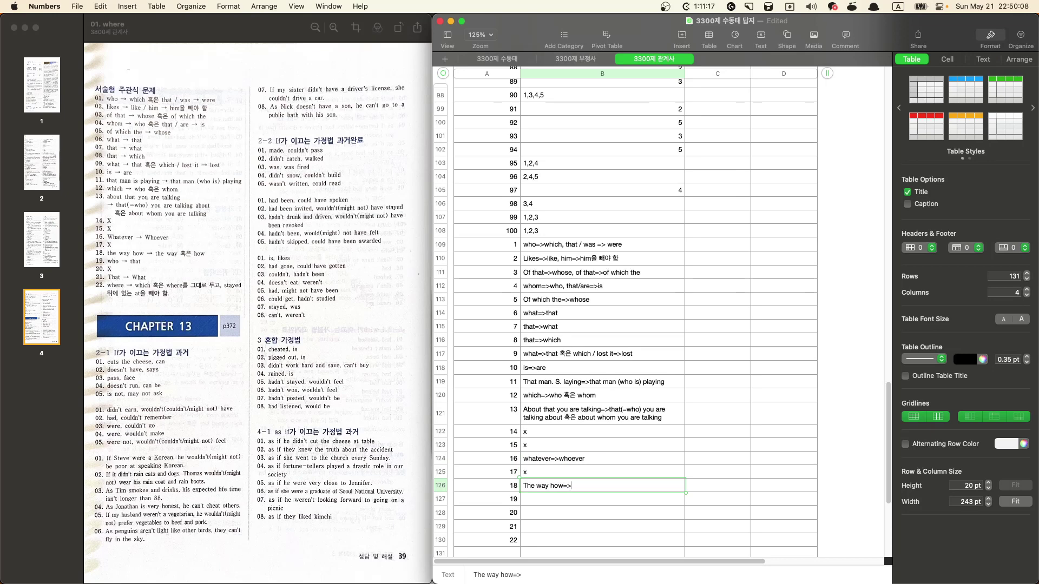
pyautogui.write('the way ')
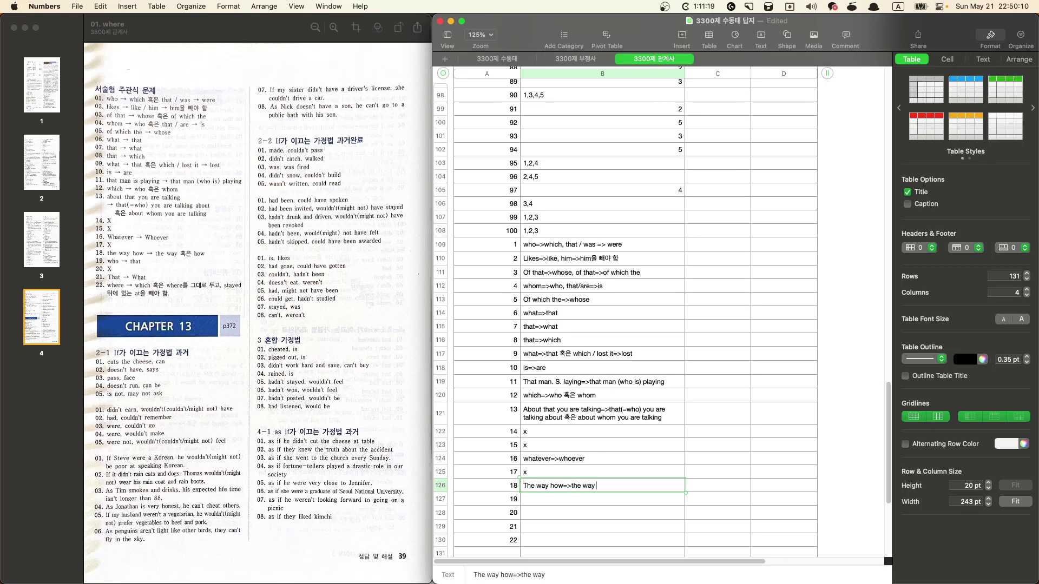
pyautogui.write('혹은')
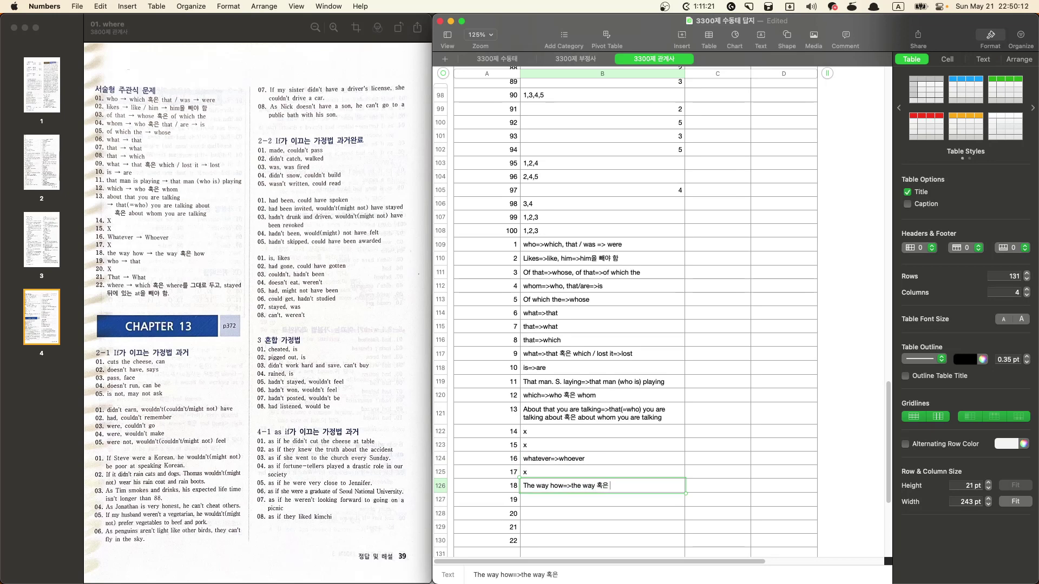
pyautogui.write(' how')
pyautogui.press('Return')
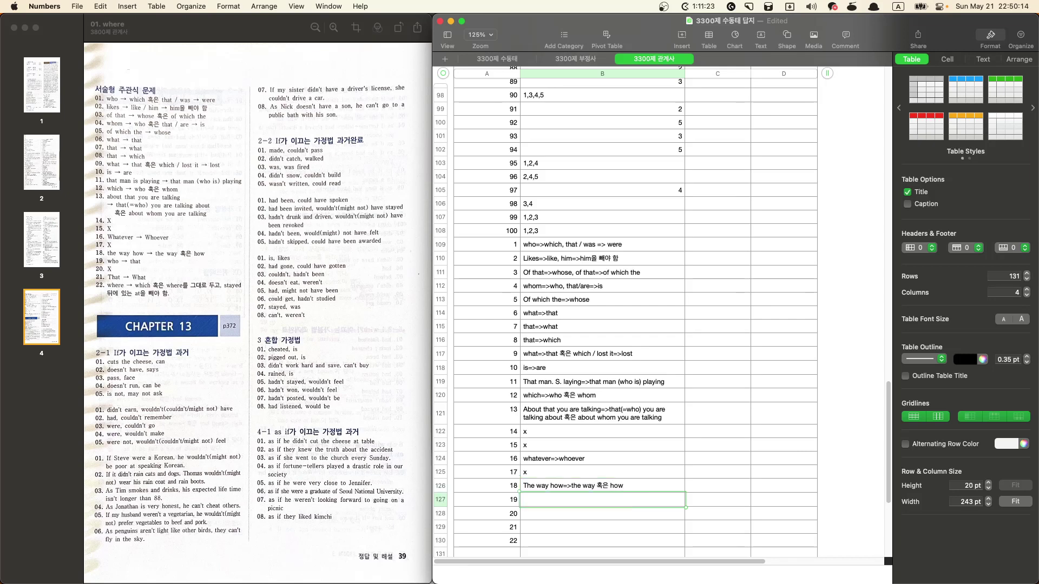
# Step: Fill in written answers 19 to 21 with "who=>that", "x" and "that=>what"
pyautogui.write('who=>that')
pyautogui.press('Return')
pyautogui.write('x')
pyautogui.press('Return')
pyautogui.write('that=>what')
pyautogui.press('Return')
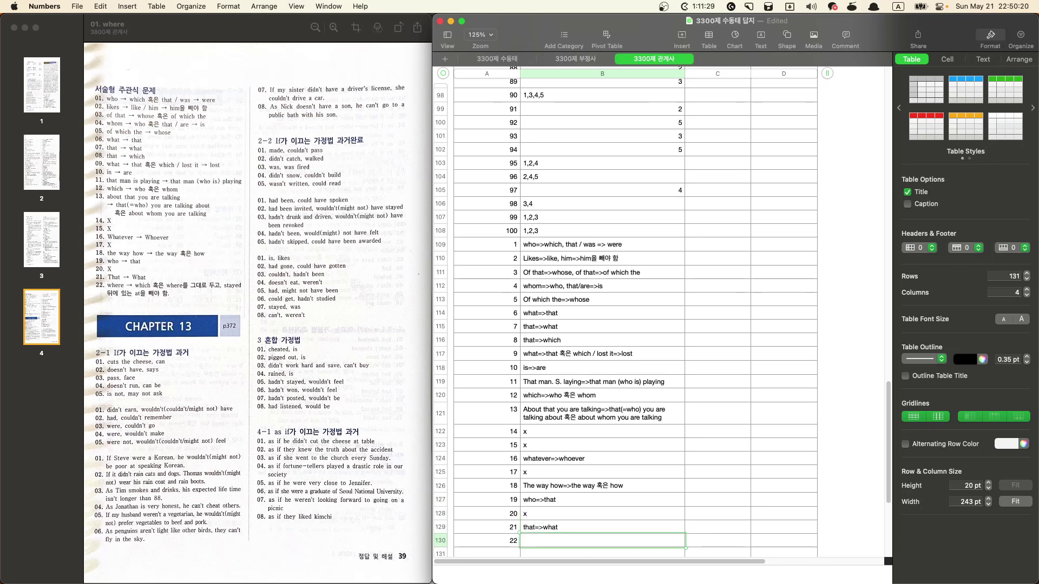
# Step: Enter the first part of the answer for written question 22, "where=>which 혹은 where를 그대로 두고,"
pyautogui.write('whe')
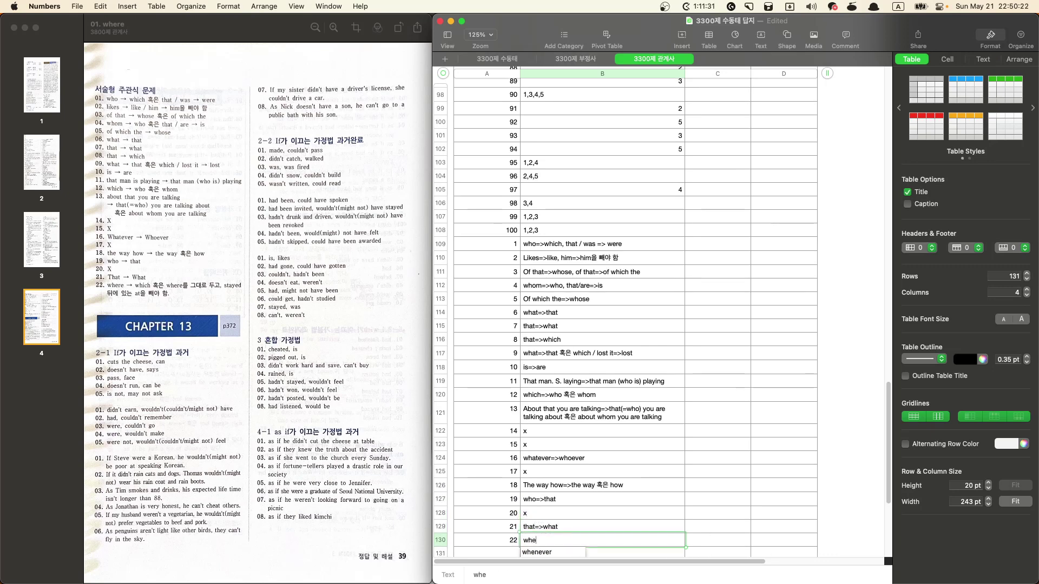
pyautogui.write('re=>which')
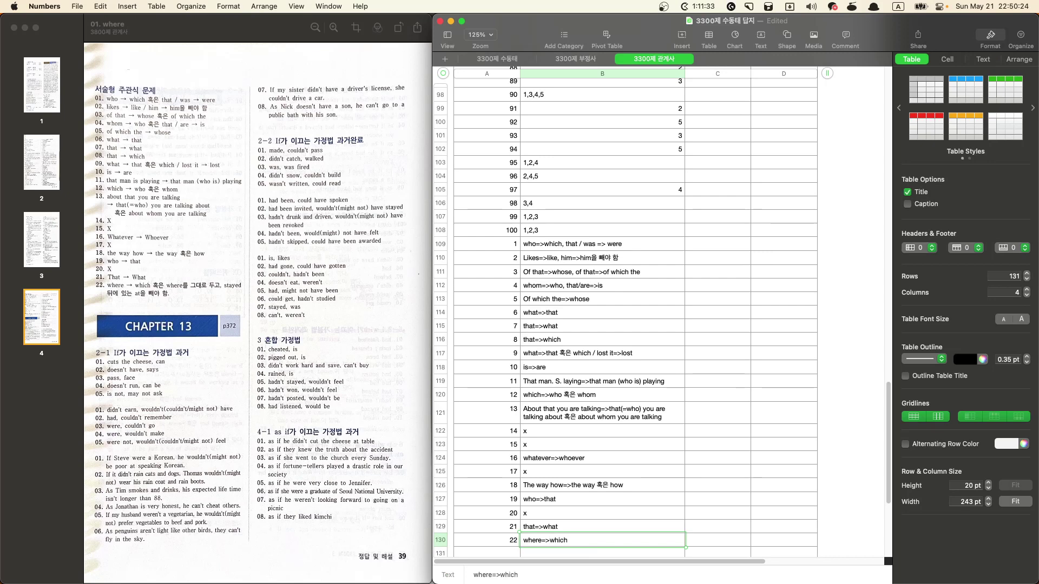
pyautogui.write(' 혹은 where')
pyautogui.press('capslock')
pyautogui.write('를')
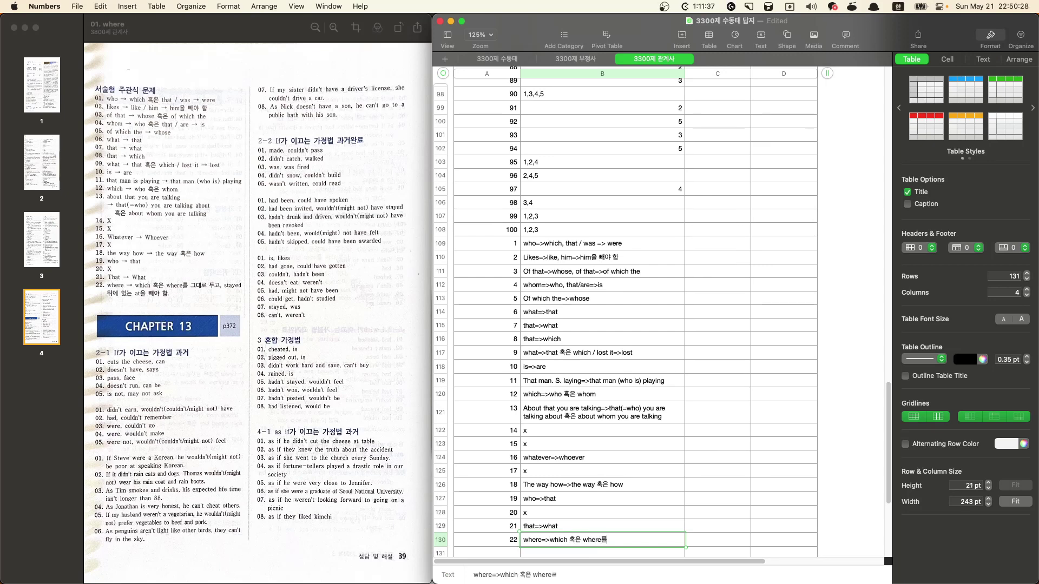
pyautogui.write(' 그대로 두고,')
# Step: Complete answer 22 with "stayed 뒤에 있는 at을 빼야 함"
pyautogui.press('capslock')
pyautogui.write('stayed')
pyautogui.press('capslock')
pyautogui.write('뒤에 있는')
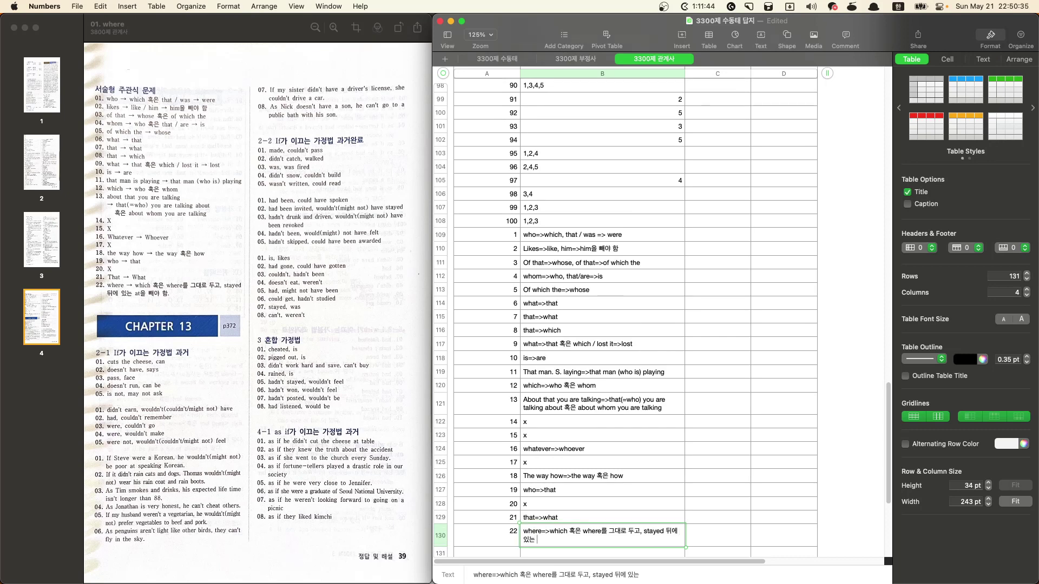
pyautogui.press('capslock')
pyautogui.write('atd')
pyautogui.press('BackSpace')
pyautogui.press('capslock')
pyautogui.write('을 빼야 함')
pyautogui.click(574, 238)
pyautogui.click(615, 320)
pyautogui.click(610, 386)
pyautogui.click(594, 318)
pyautogui.click(583, 248)
# Step: Rewrite the answer for written question 1 as "who=>which 혹은 that/was=>were"
pyautogui.click(575, 235)
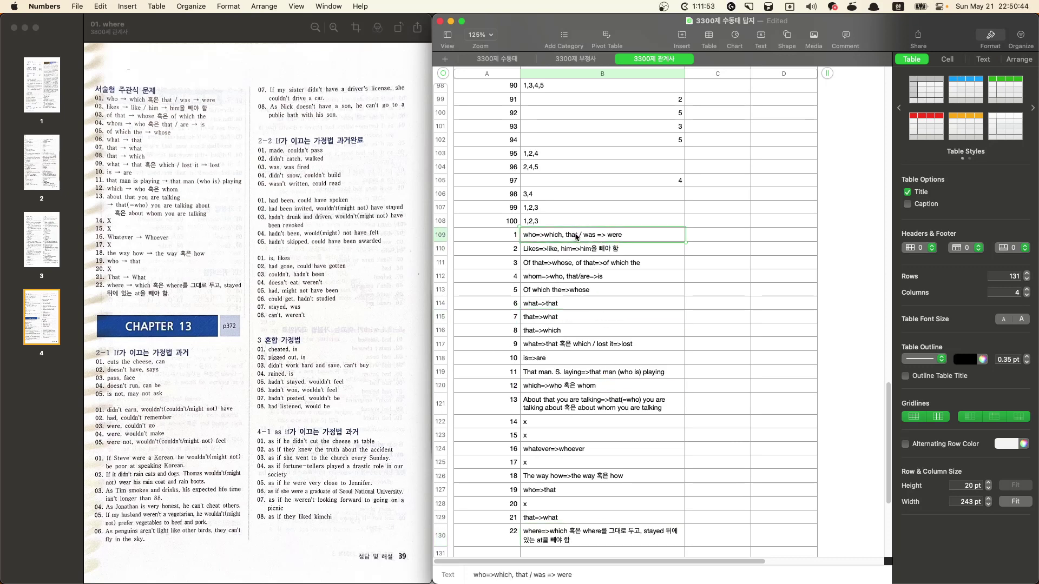
pyautogui.hotkey('ctrl', 'space')
pyautogui.write('who')
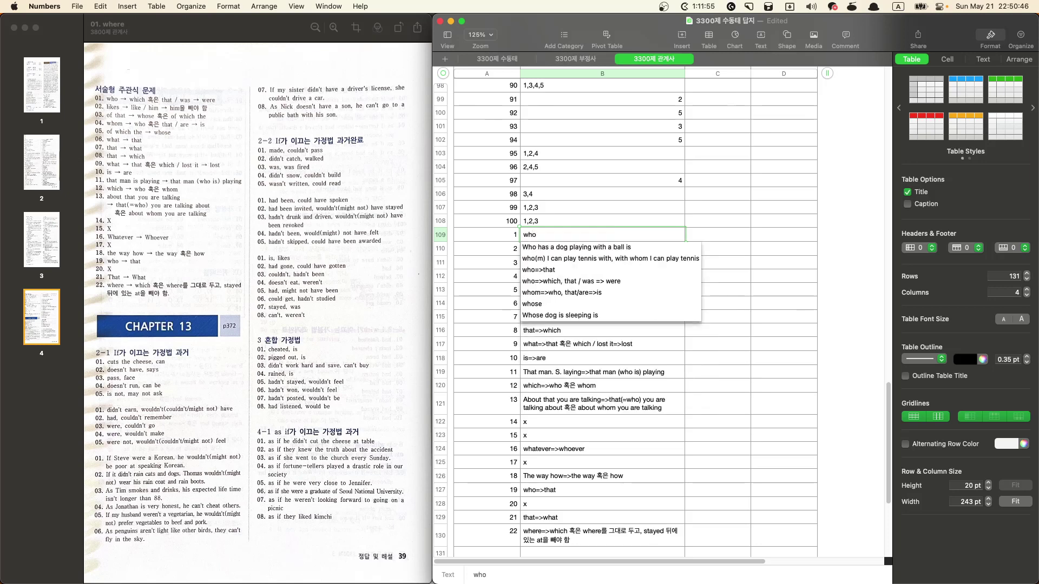
pyautogui.write('=>which')
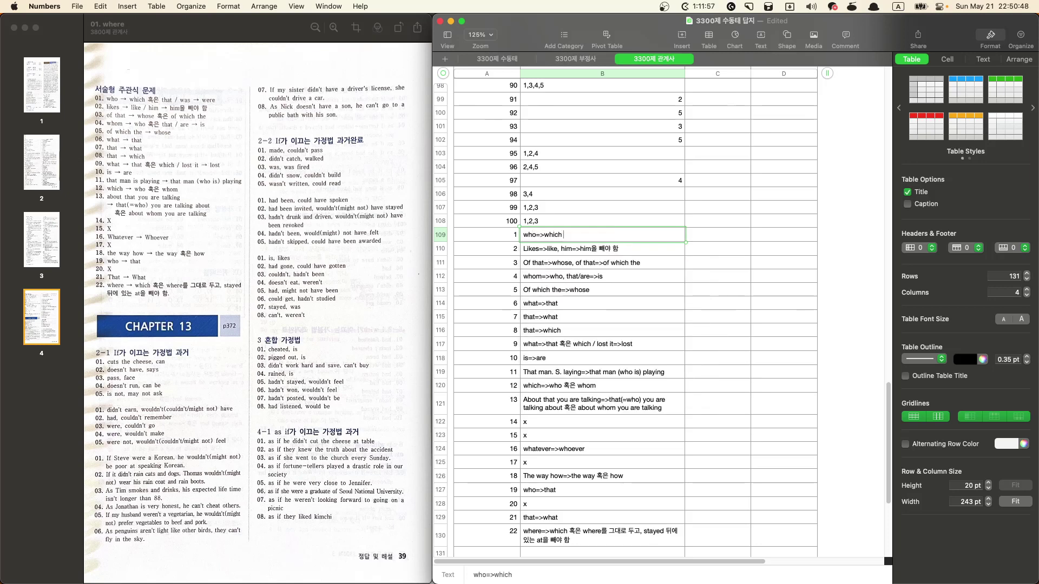
pyautogui.hotkey('ctrl', 'space')
pyautogui.write('혹은')
pyautogui.hotkey('ctrl', 'space')
pyautogui.write('tha')
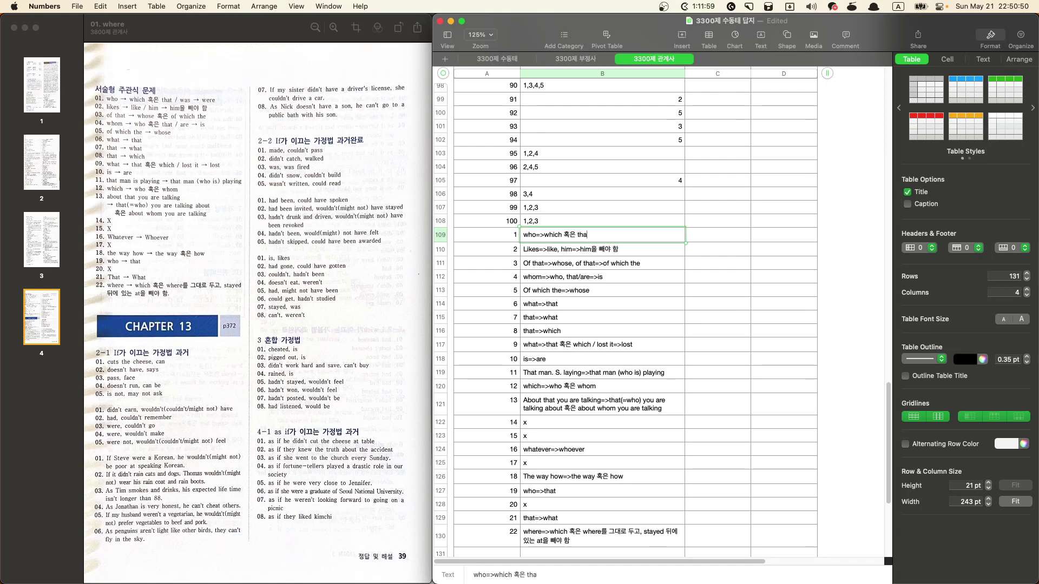
pyautogui.write('t/was=>were')
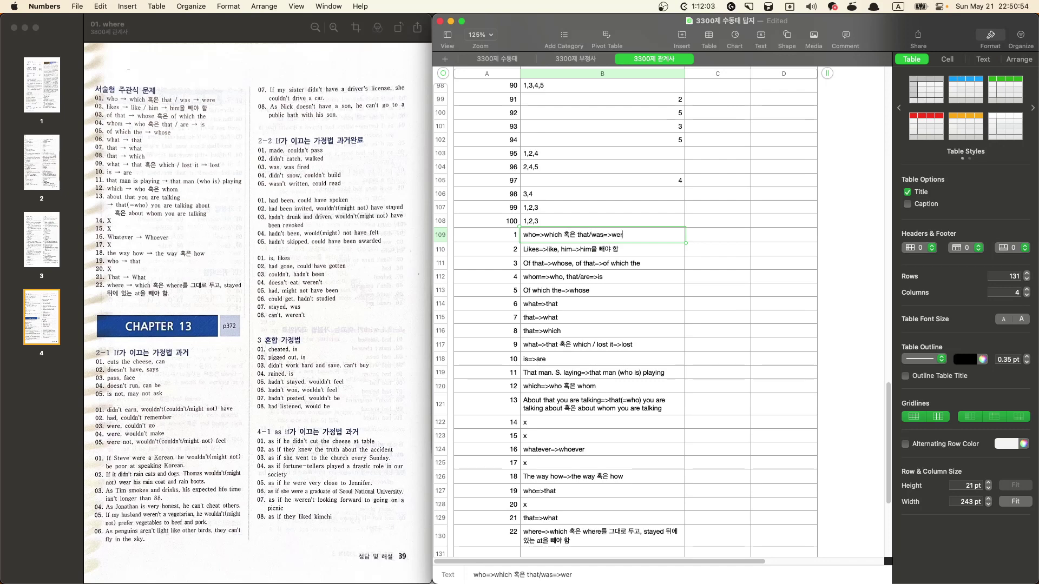
pyautogui.press('Return')
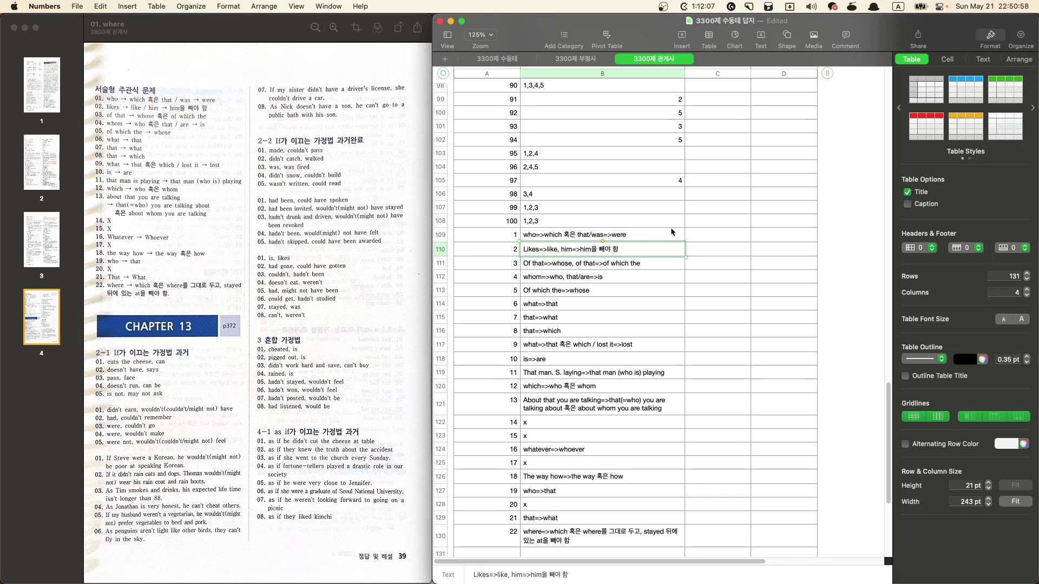
# Step: Replace the comma in written answer 2 with a slash so it reads "Likes=>like/him=>him을 빼야 함"
pyautogui.click(560, 249)
pyautogui.press('BackSpace')
pyautogui.press('BackSpace')
pyautogui.write('/')
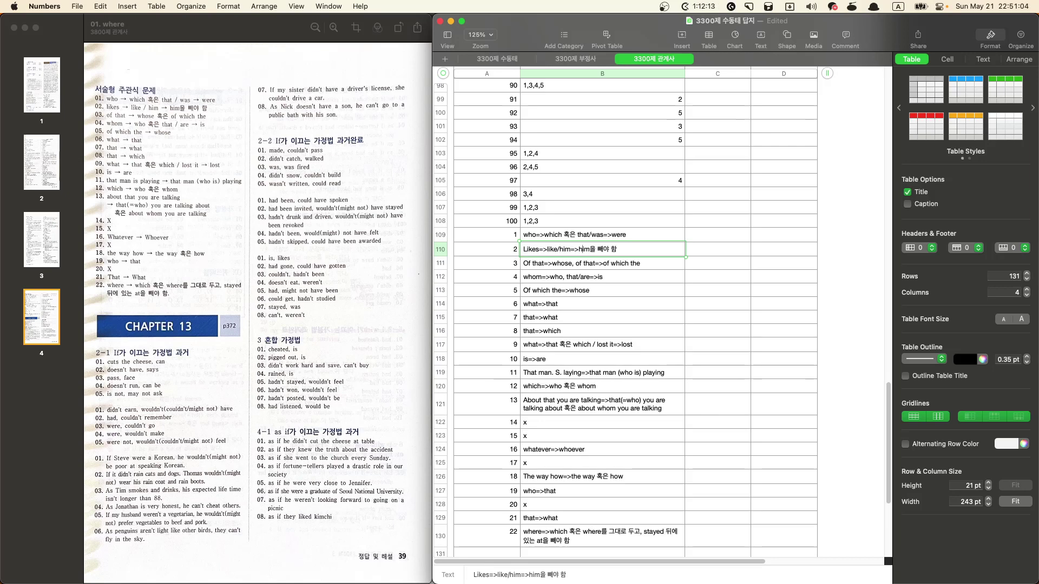
pyautogui.press('Return')
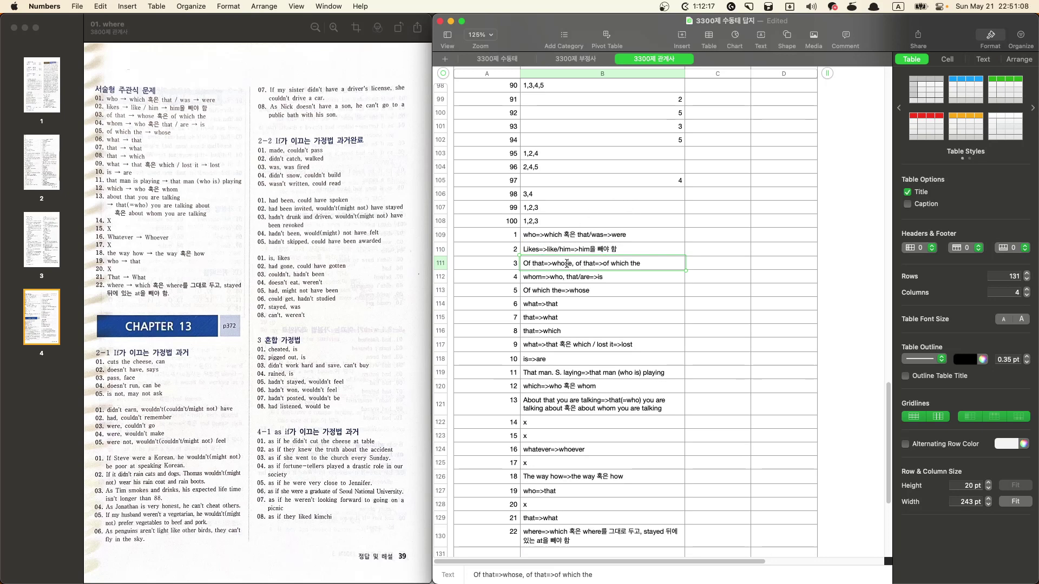
# Step: In written answer 3, replace the ", of" after "whose" with "혹은"
pyautogui.click(585, 263)
pyautogui.press('BackSpace')
pyautogui.press('BackSpace')
pyautogui.press('BackSpace')
pyautogui.press('BackSpace')
pyautogui.press('BackSpace')
pyautogui.write('혹은')
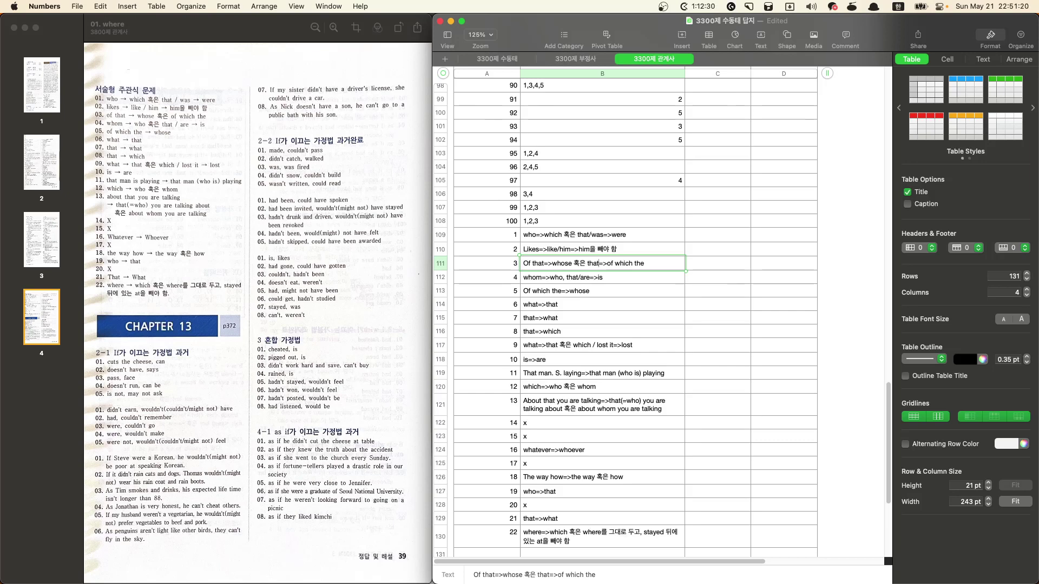
# Step: Replace everything after "혹은" in written answer 3 with "of which the"
pyautogui.press('BackSpace')
pyautogui.press('BackSpace')
pyautogui.press('BackSpace')
pyautogui.press('BackSpace')
pyautogui.press('BackSpace')
pyautogui.press('BackSpace')
pyautogui.press('BackSpace')
pyautogui.press('BackSpace')
pyautogui.press('BackSpace')
pyautogui.press('BackSpace')
pyautogui.press('BackSpace')
pyautogui.press('BackSpace')
pyautogui.press('BackSpace')
pyautogui.press('BackSpace')
pyautogui.press('BackSpace')
pyautogui.press('BackSpace')
pyautogui.press('BackSpace')
pyautogui.press('BackSpace')
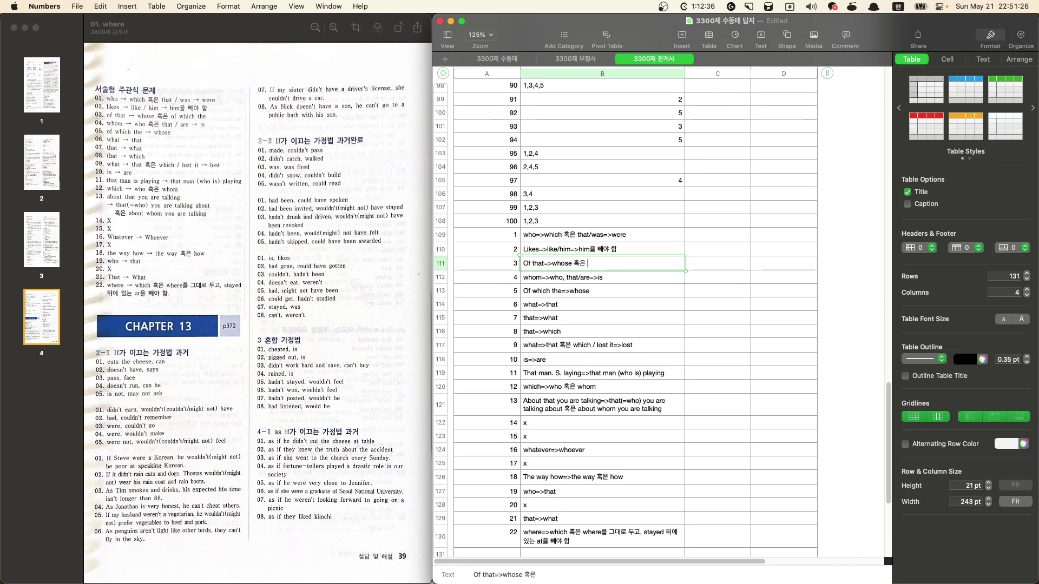
pyautogui.hotkey('ctrl', 'space')
pyautogui.write('of which the')
pyautogui.press('Return')
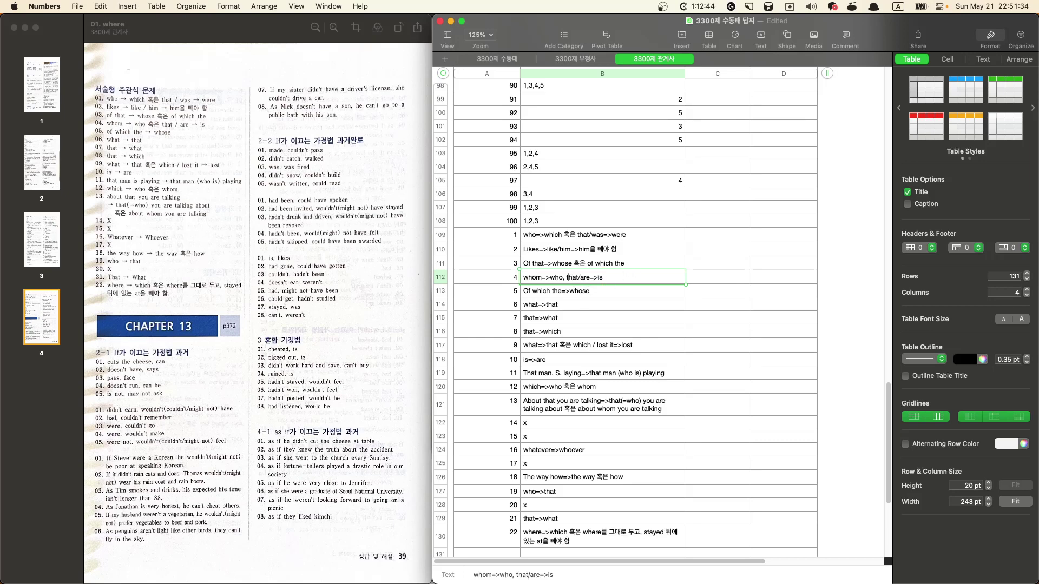
# Step: Replace the comma in written answer 4 with "혹은" so it reads "whom=>who 혹은 that/are=>is"
pyautogui.press('BackSpace')
pyautogui.press('BackSpace')
pyautogui.hotkey('ctrl', 'space')
pyautogui.write('혹은')
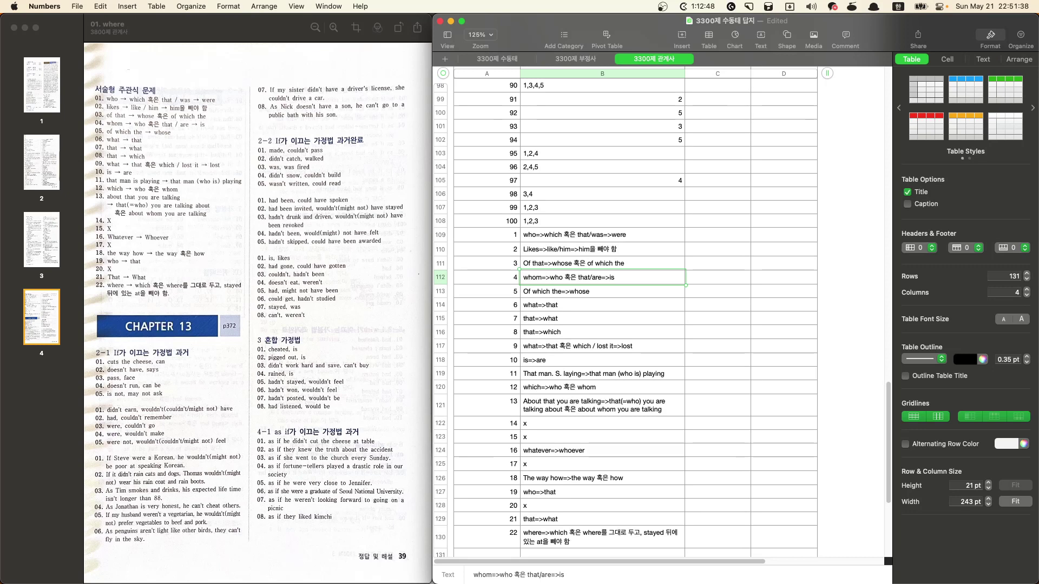
pyautogui.press('Return')
pyautogui.press('Return')
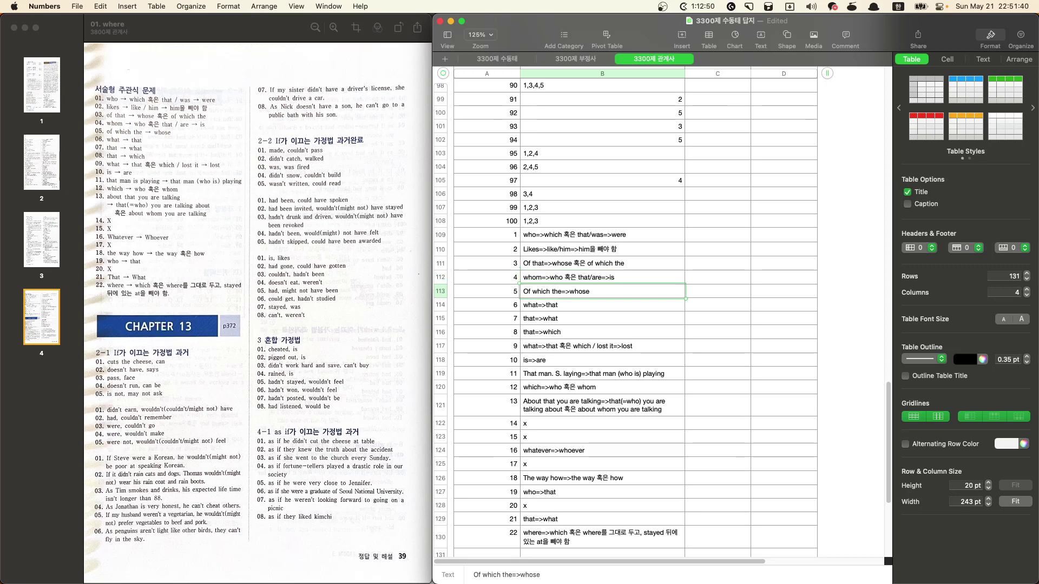
# Step: Renumber the written questions 1 to 22 as 101 to 122 by continuing the series from 99 and 100
pyautogui.press('Return')
pyautogui.press('Return')
pyautogui.press('Return')
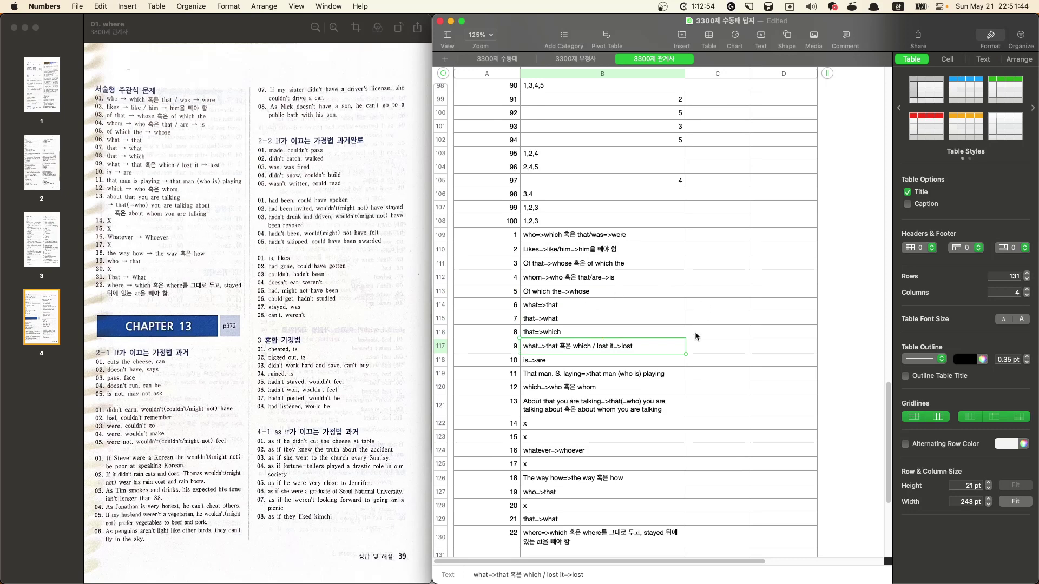
pyautogui.scroll(-5, 661, 371)
pyautogui.click(533, 309)
pyautogui.scroll(6, 530, 296)
pyautogui.moveTo(511, 271); pyautogui.dragTo(491, 506)
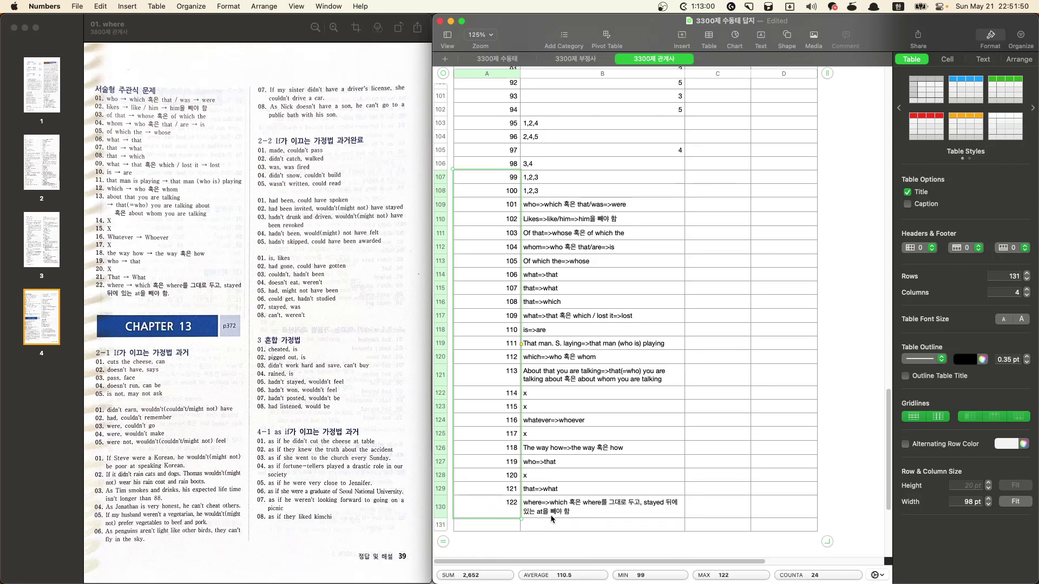
pyautogui.click(553, 523)
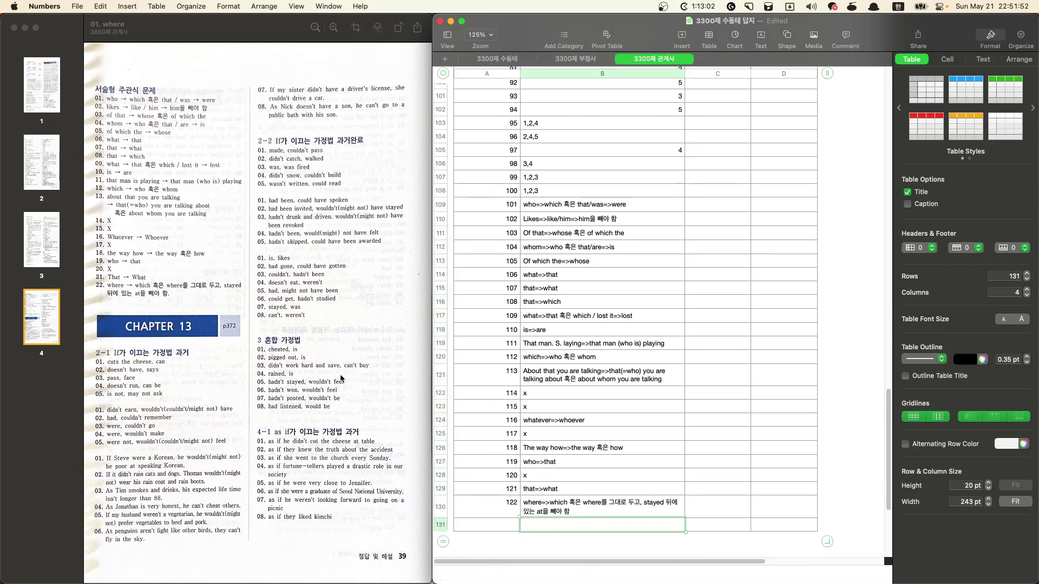
# Step: Close the finished CHAPTER 12 question scan and the "01. where" answer key scan
pyautogui.hotkey('ctrl', 'Up')
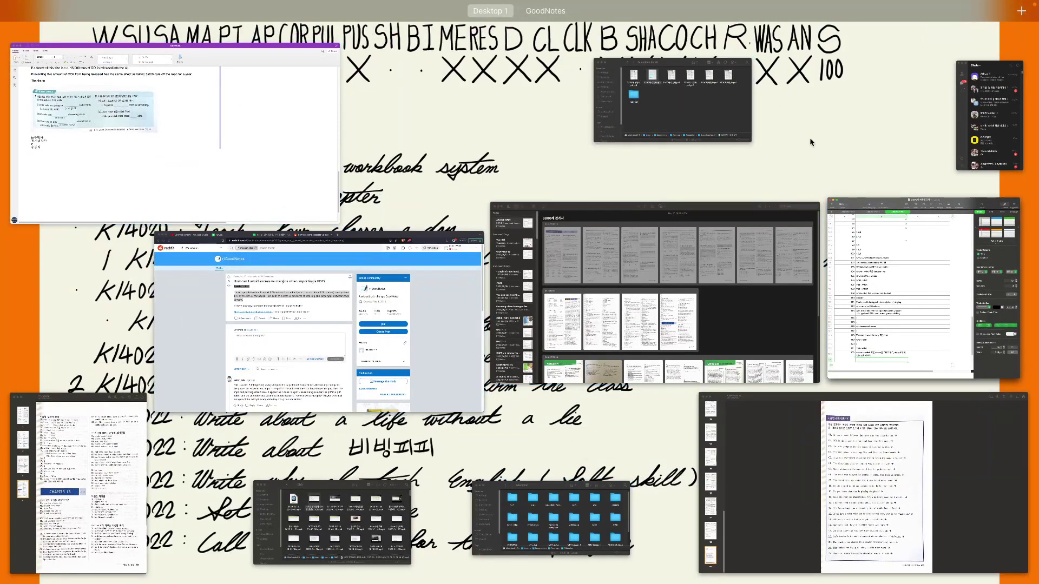
pyautogui.click(818, 461)
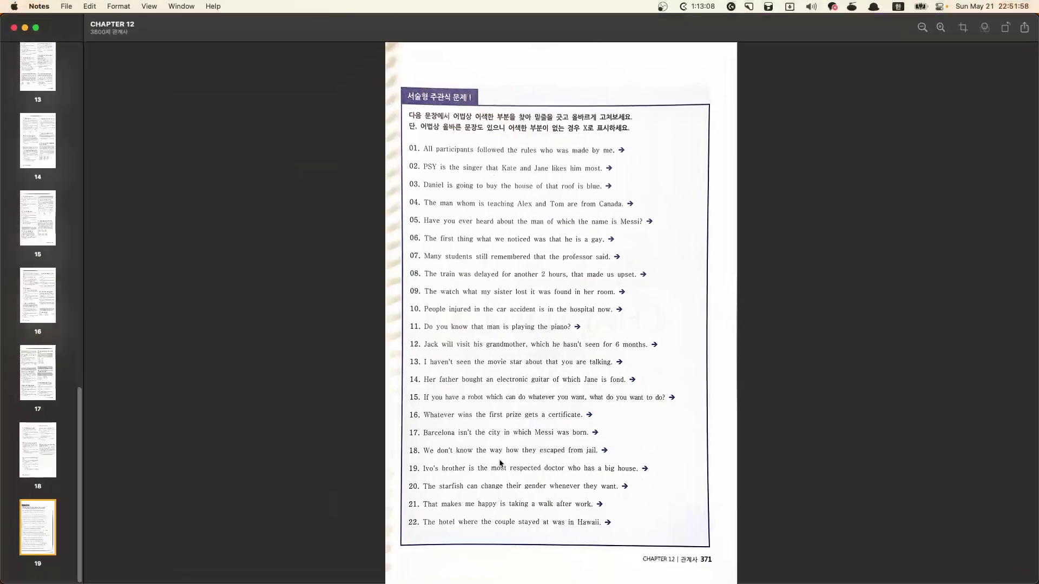
pyautogui.click(15, 28)
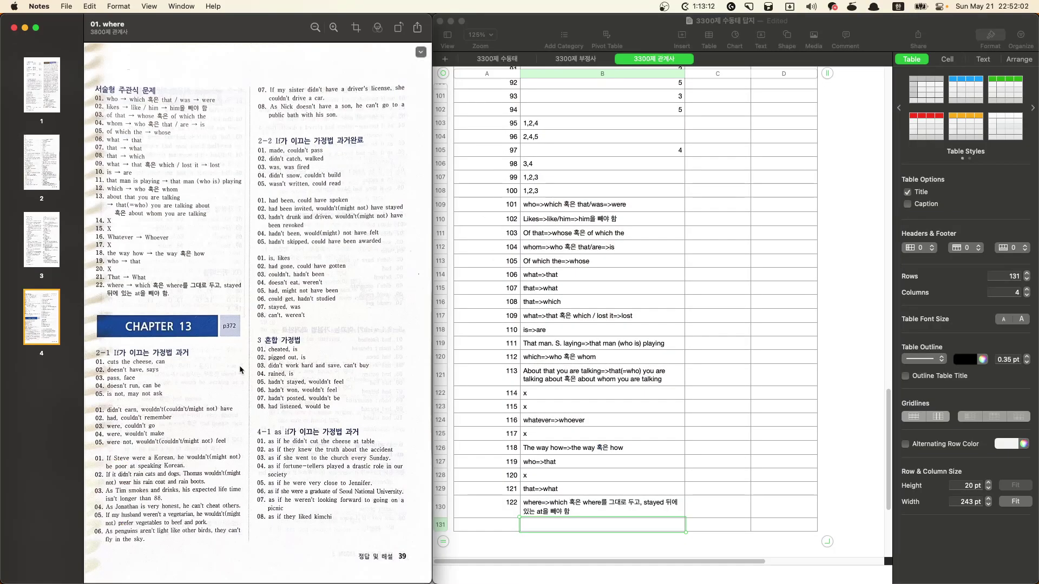
pyautogui.hotkey('ctrl', 'Up')
pyautogui.click(135, 360)
pyautogui.press('super+w')
# Step: Open the CHAPTER 14 question scan from the 3800제 관계사 note and fit its window beside the answer sheet
pyautogui.hotkey('ctrl', 'Up')
pyautogui.click(595, 386)
pyautogui.scroll(-4, 595, 387)
pyautogui.doubleClick(267, 398)
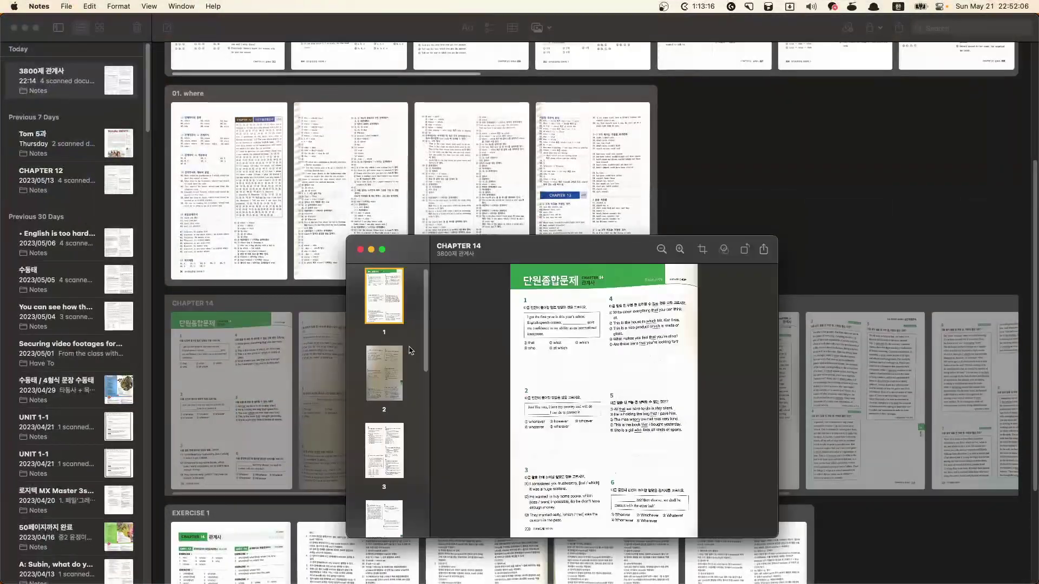
pyautogui.doubleClick(536, 245)
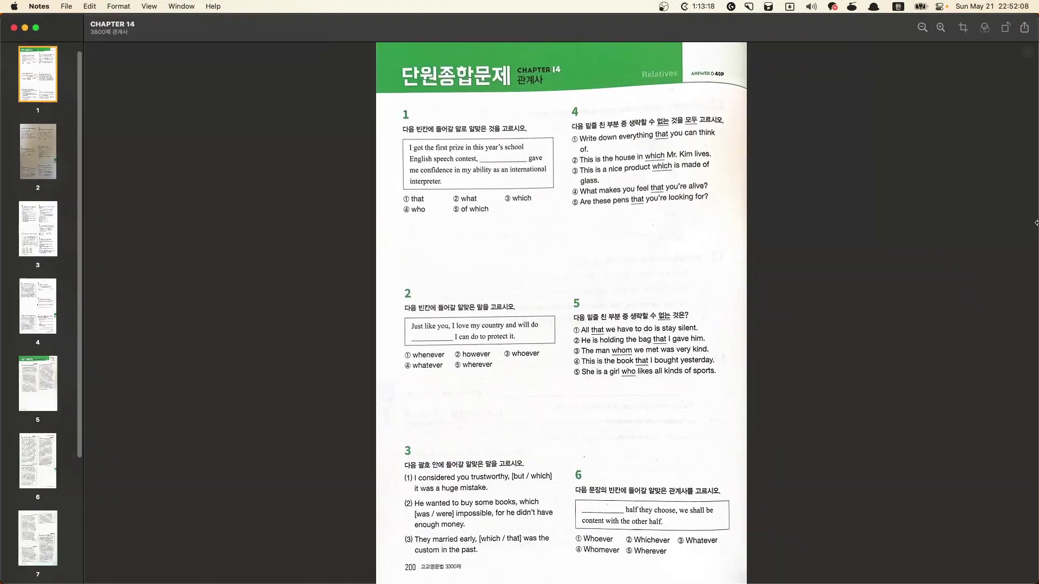
pyautogui.moveTo(1037, 223); pyautogui.dragTo(377, 233)
pyautogui.hotkey('ctrl', 'Up')
pyautogui.click(822, 260)
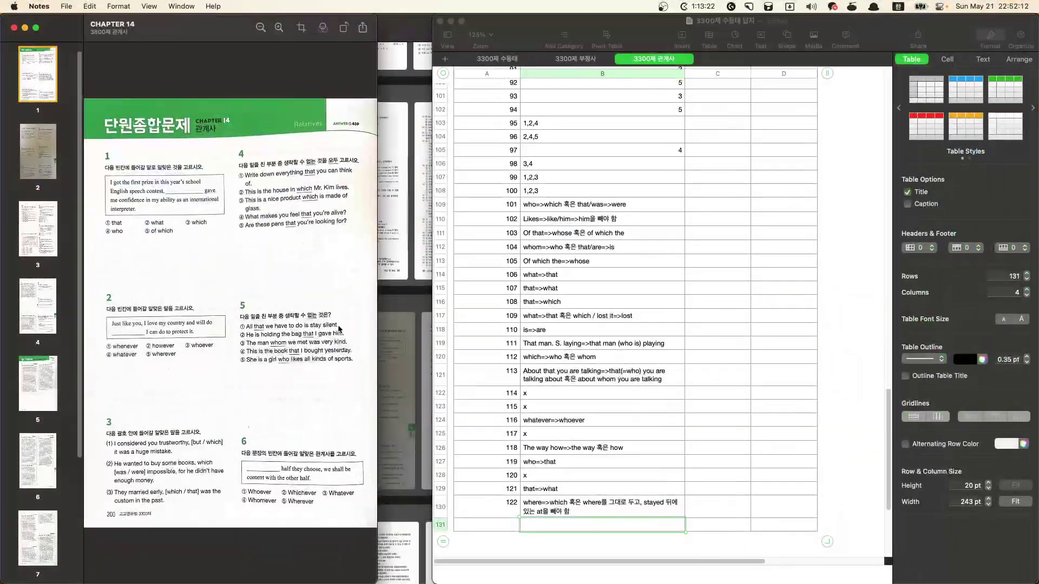
pyautogui.moveTo(377, 328); pyautogui.dragTo(430, 328)
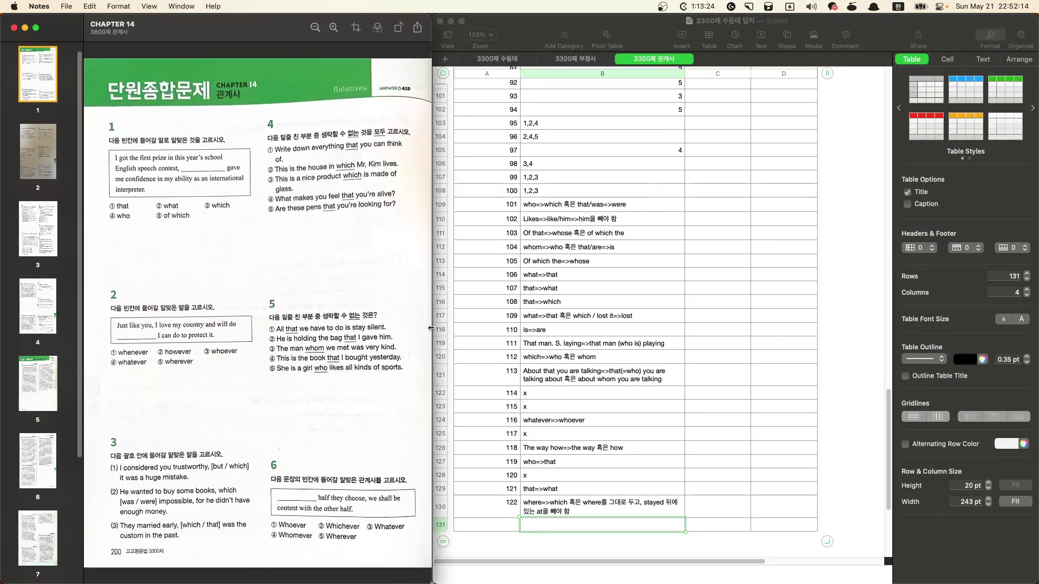
# Step: Open the EXERCISE 1 answer scan from the 3800제 관계사 note and fit its window beside the answer sheet
pyautogui.hotkey('ctrl', 'Up')
pyautogui.click(784, 469)
pyautogui.scroll(-5, 611, 449)
pyautogui.doubleClick(210, 407)
pyautogui.moveTo(551, 269); pyautogui.dragTo(188, 12)
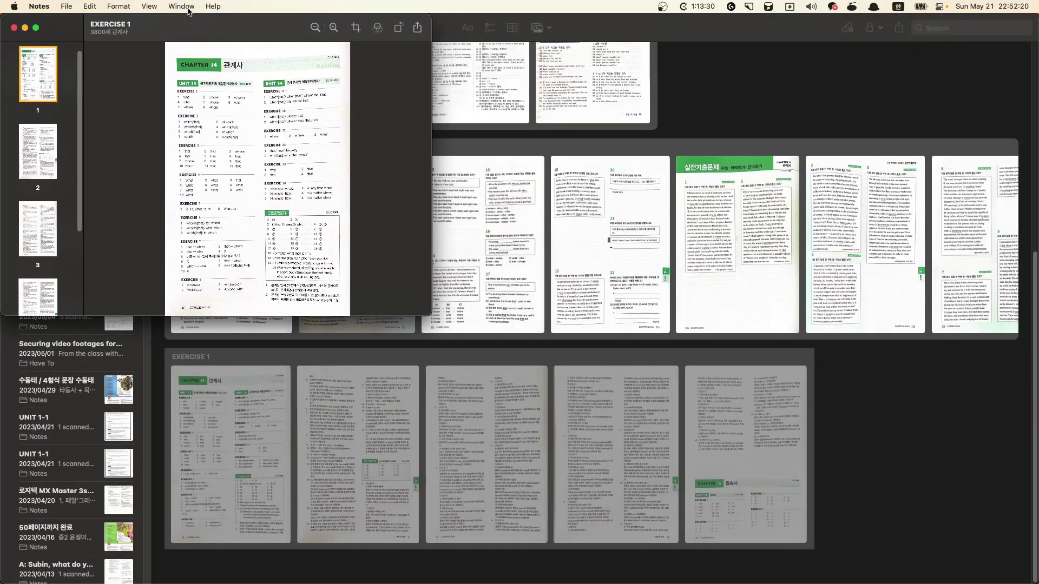
pyautogui.doubleClick(188, 22)
pyautogui.moveTo(1036, 339); pyautogui.dragTo(377, 346)
pyautogui.hotkey('ctrl', 'Up')
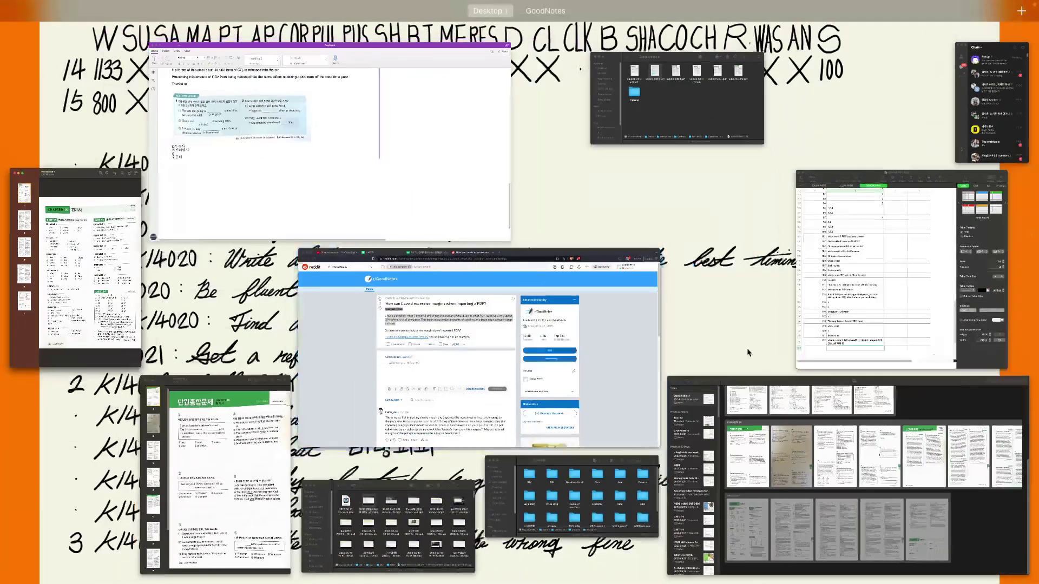
pyautogui.click(862, 336)
pyautogui.click(213, 267)
pyautogui.moveTo(377, 309); pyautogui.dragTo(433, 311)
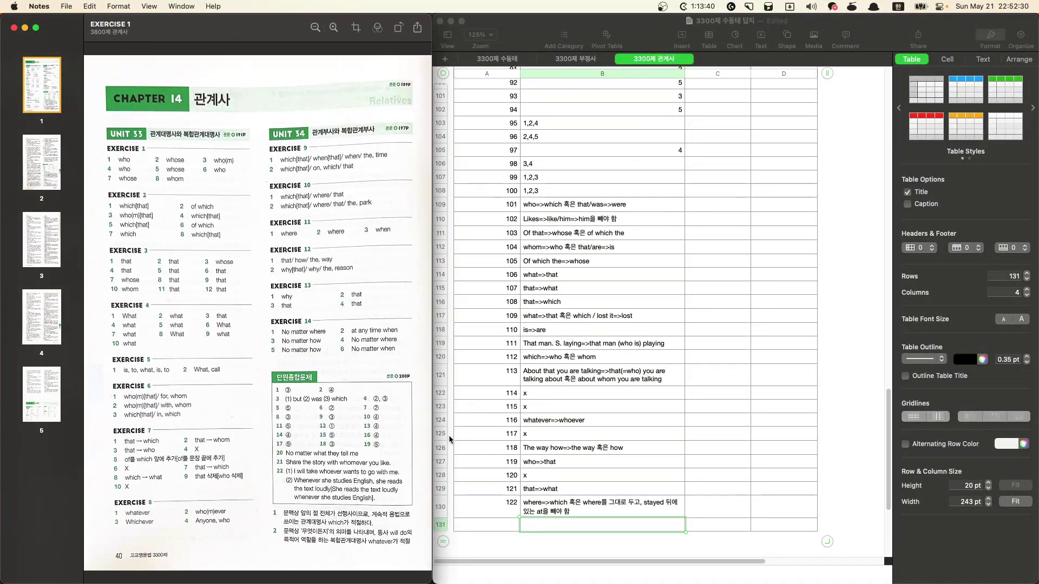
# Step: Look through the pages of the EXERCISE 1 answer scan and return to its first page
pyautogui.click(46, 171)
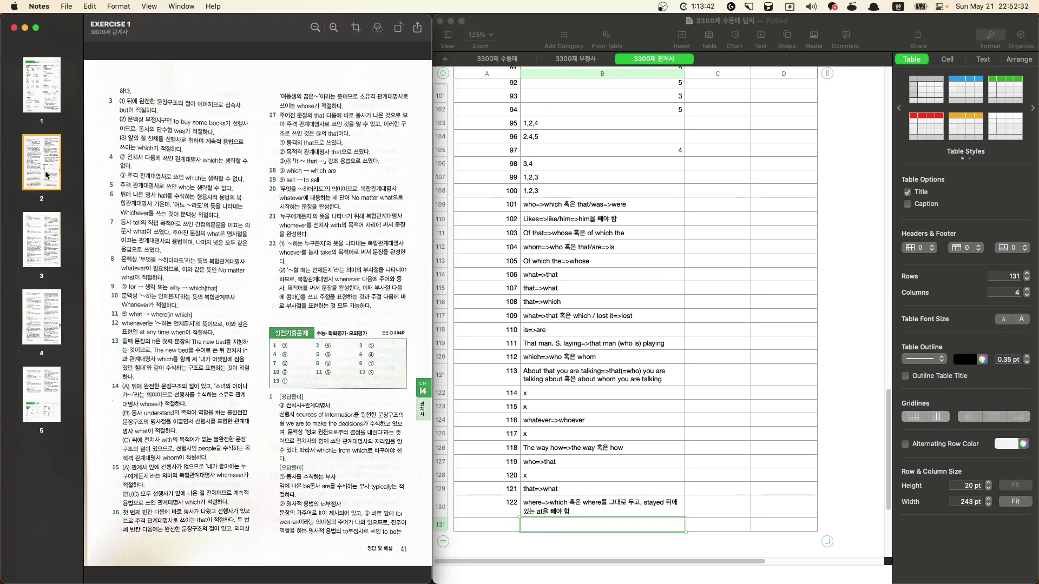
pyautogui.click(43, 222)
pyautogui.click(48, 314)
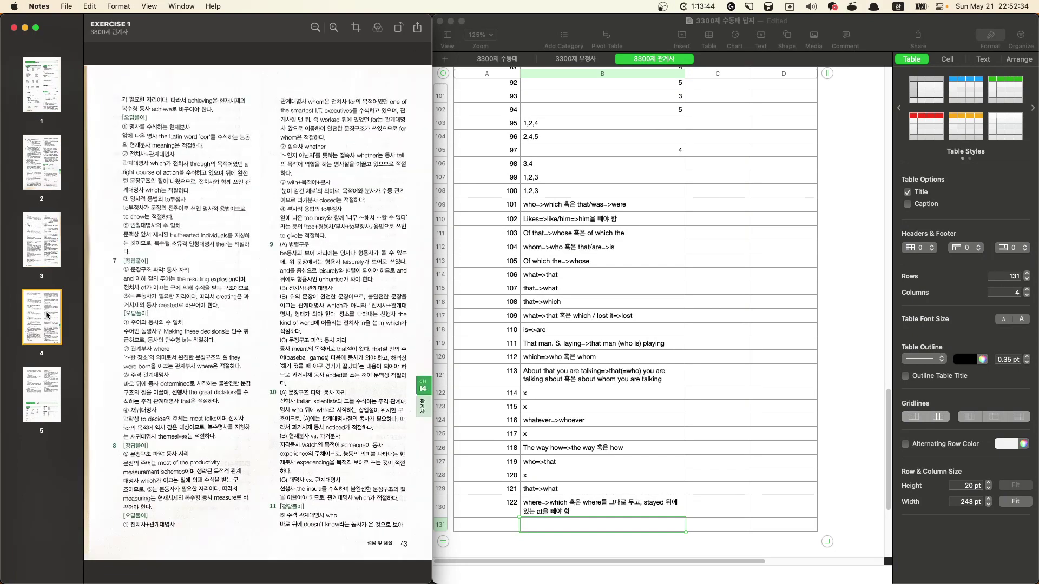
pyautogui.click(39, 385)
pyautogui.click(52, 105)
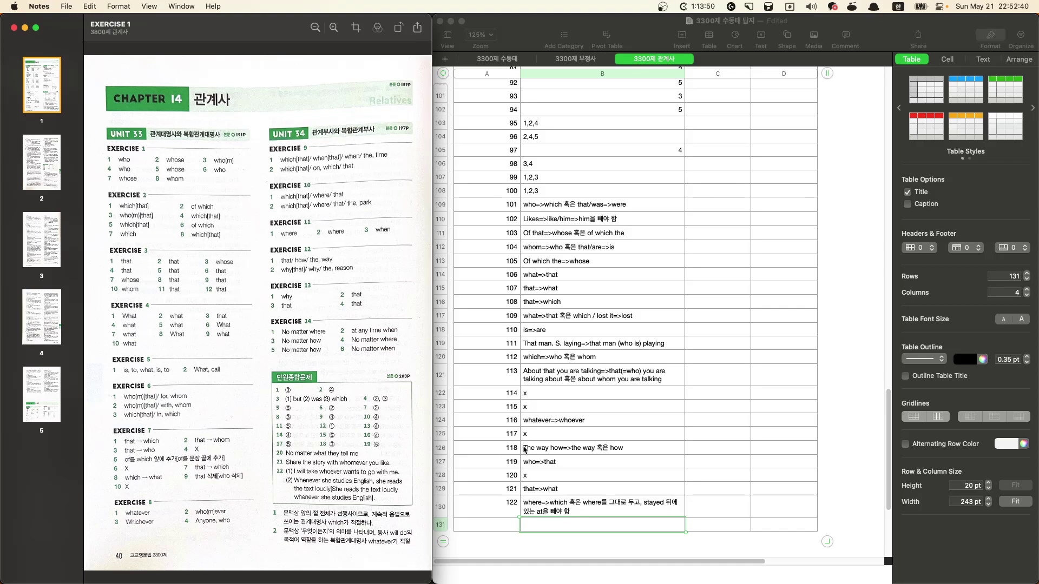
# Step: Switch to GoodNotes and examine the Chapter 14 question pages of the 3800제 관계사 document through its last page
pyautogui.hotkey('ctrl', 'Up')
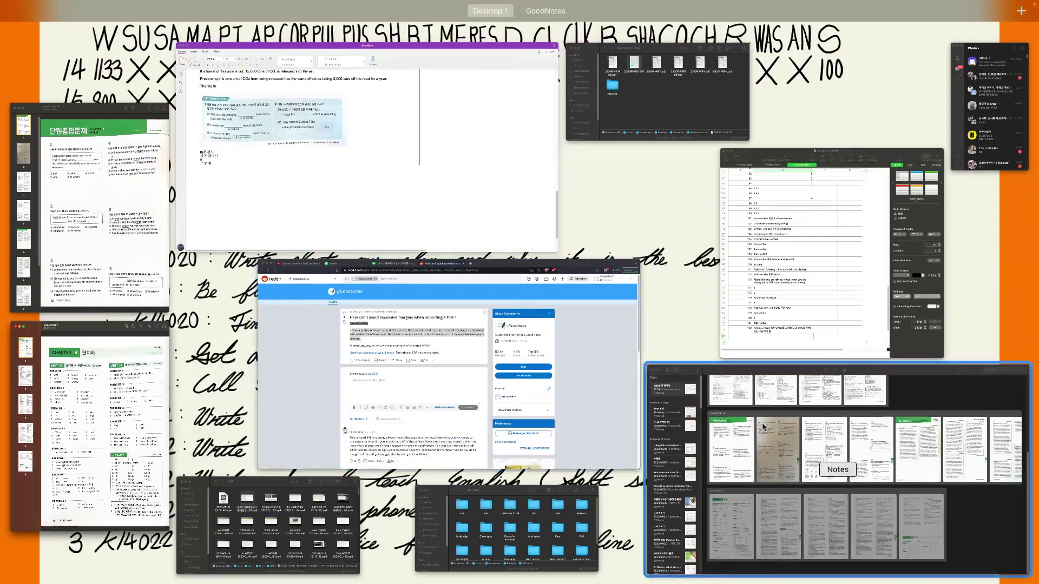
pyautogui.click(632, 214)
pyautogui.hotkey('ctrl', 'Right')
pyautogui.scroll(-20, 113, 390)
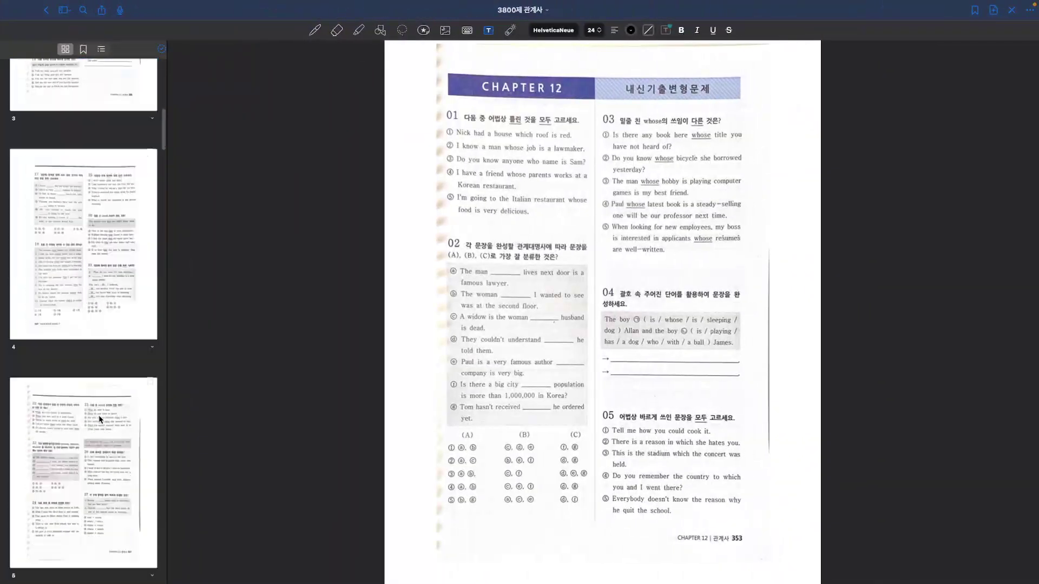
pyautogui.scroll(-12, 99, 416)
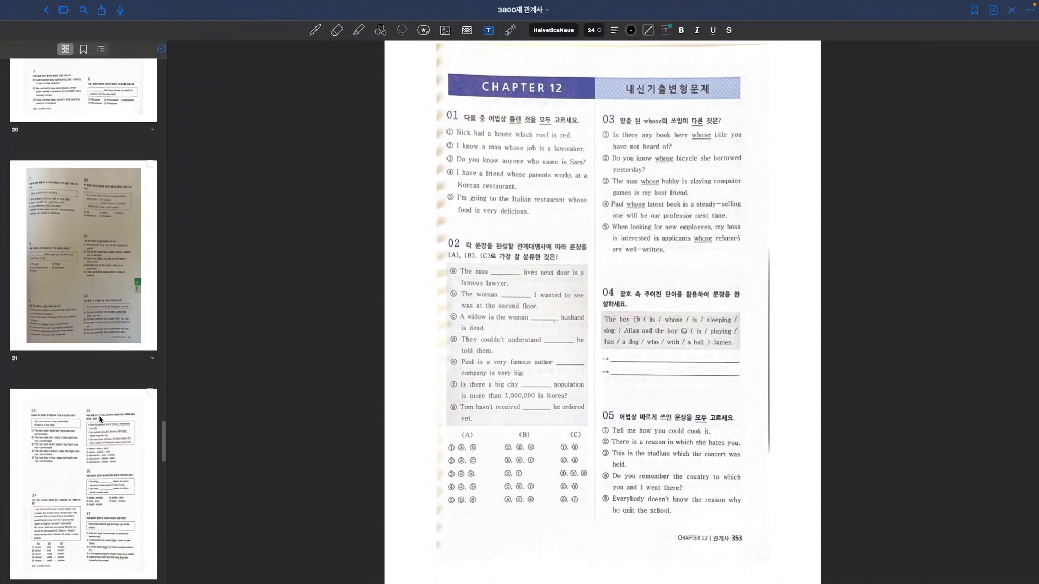
pyautogui.click(100, 419)
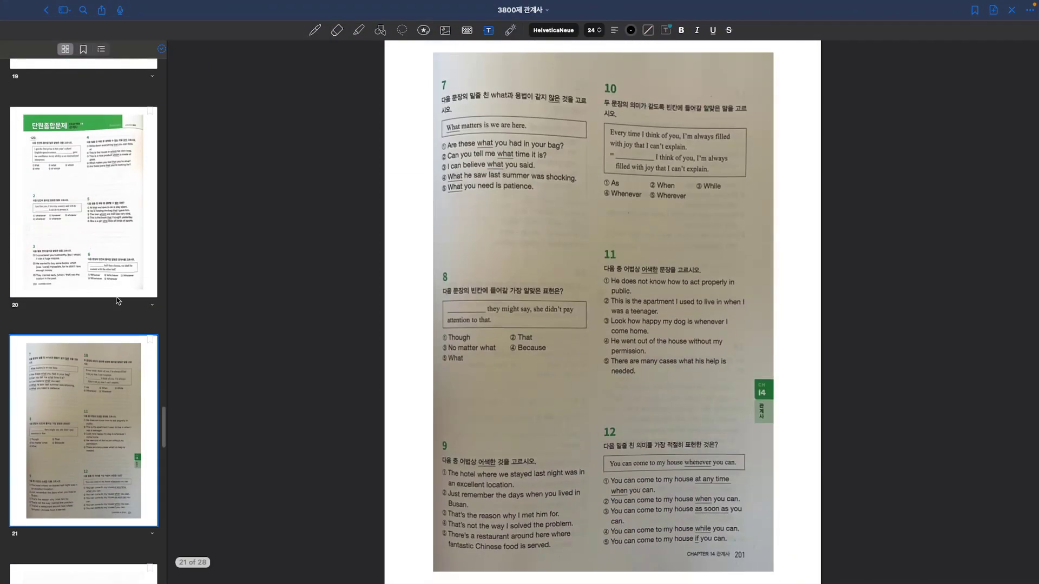
pyautogui.scroll(-10, 105, 426)
pyautogui.click(108, 394)
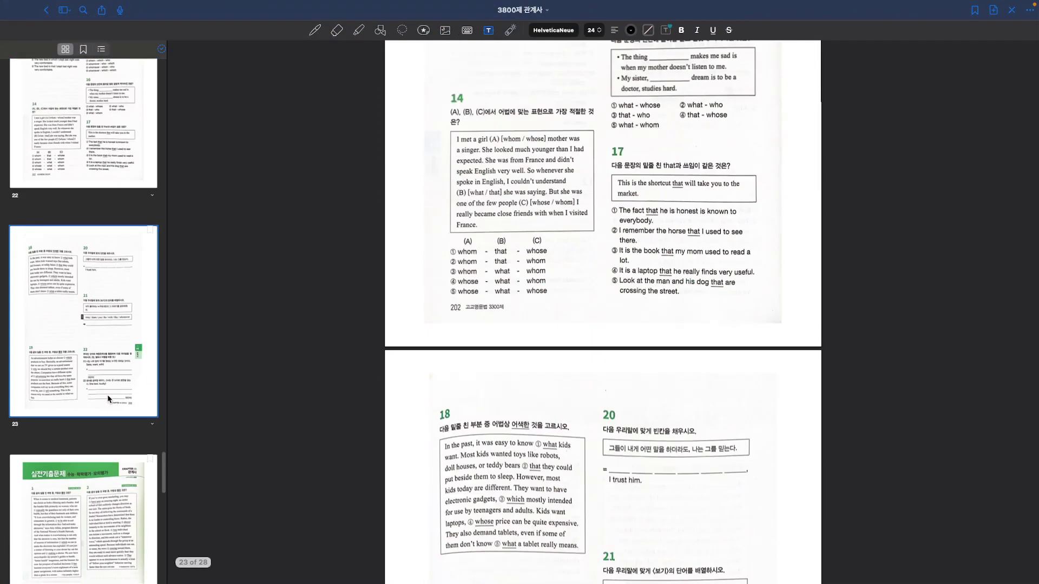
pyautogui.scroll(-5, 105, 405)
pyautogui.click(109, 403)
pyautogui.scroll(-5, 108, 411)
pyautogui.scroll(-8, 109, 452)
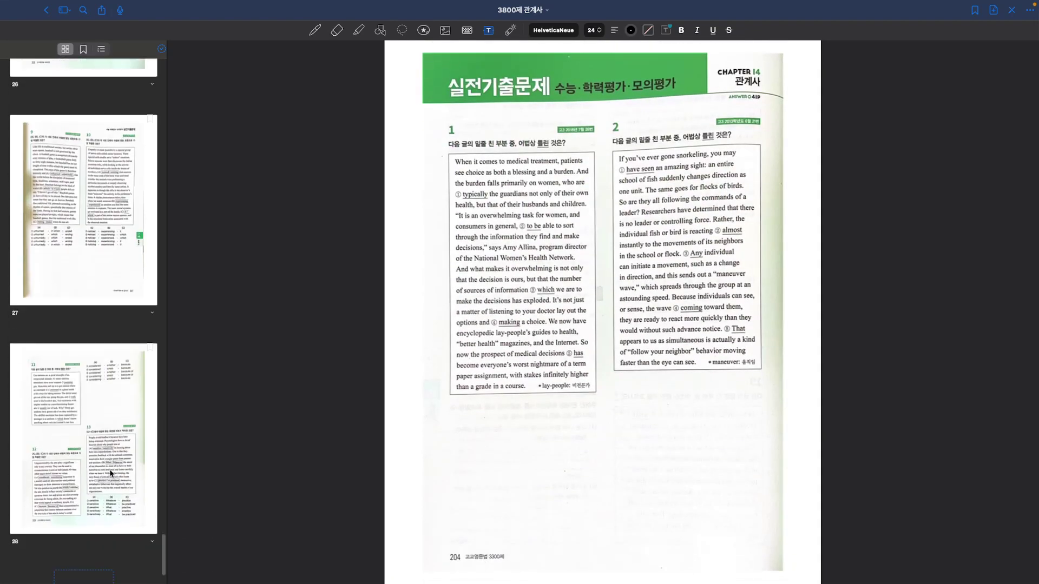
pyautogui.click(110, 473)
# Step: Check the CHAPTER 14 question scan against the 단원종합문제 and 실전기출문제 answer boxes in the EXERCISE 1 scan
pyautogui.hotkey('ctrl', 'Up')
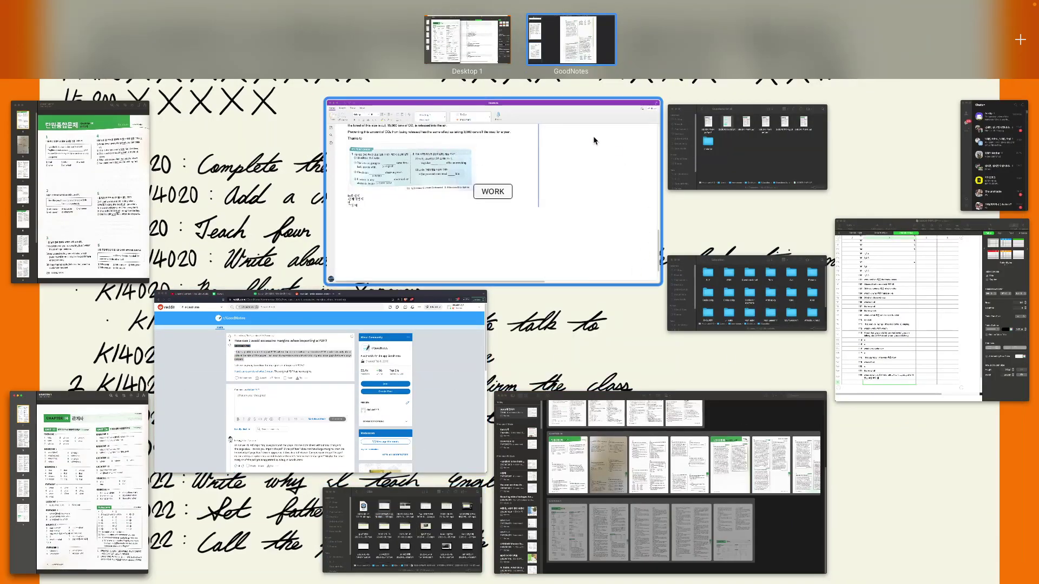
pyautogui.click(65, 194)
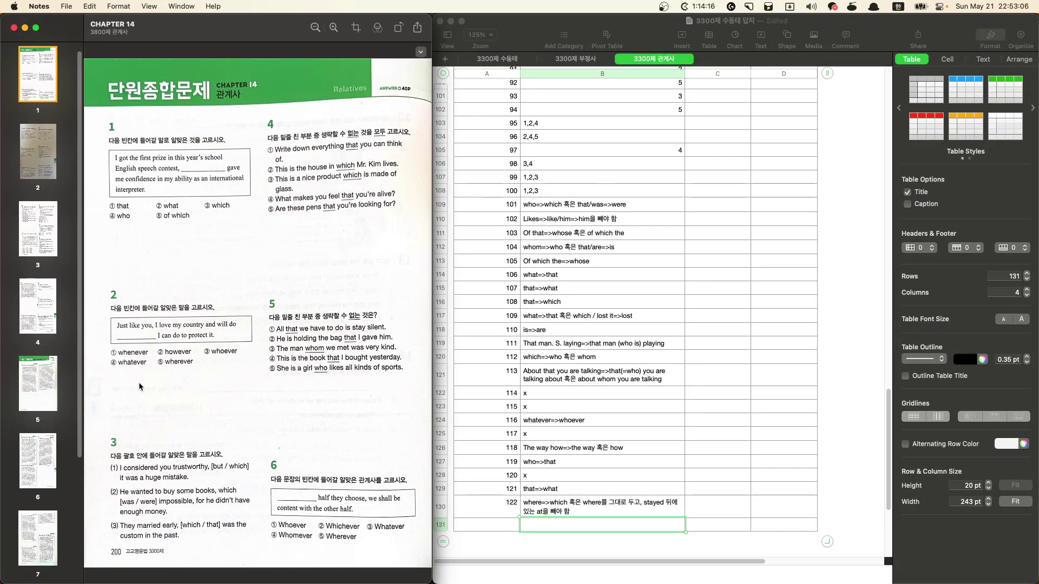
pyautogui.hotkey('ctrl', 'Up')
pyautogui.click(107, 220)
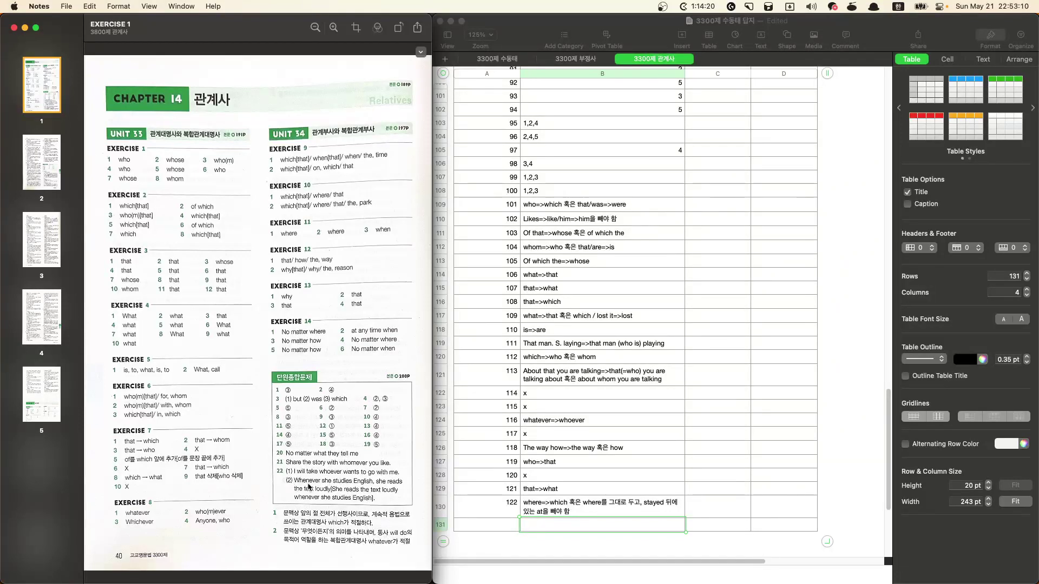
pyautogui.click(25, 181)
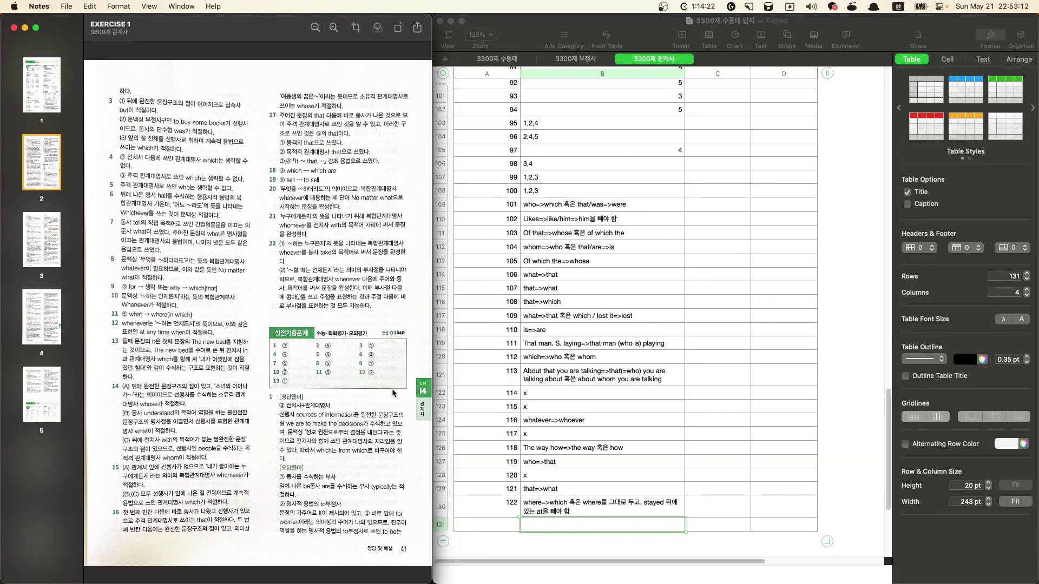
pyautogui.click(36, 96)
# Step: Add empty rows to the end of the 3300제 관계사 table, extending it to 163 rows
pyautogui.click(508, 514)
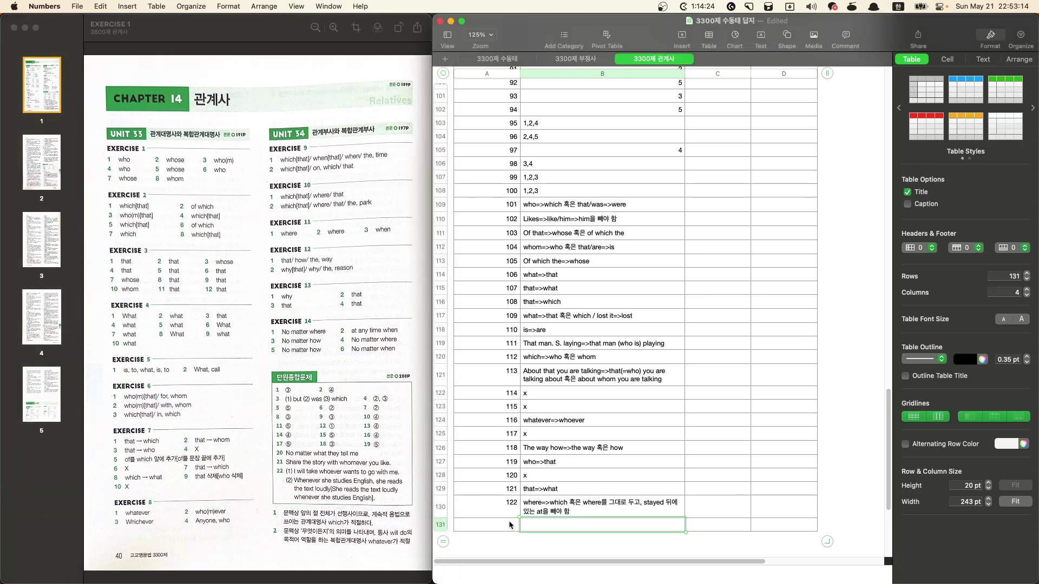
pyautogui.click(508, 514)
pyautogui.scroll(-5, 511, 433)
pyautogui.press('Return')
pyautogui.press('Return')
pyautogui.press('Return')
pyautogui.press('Return')
pyautogui.press('Return')
pyautogui.press('Return')
pyautogui.press('Return')
pyautogui.press('Return')
pyautogui.press('Return')
pyautogui.press('Return')
pyautogui.press('Return')
pyautogui.press('Return')
pyautogui.press('Return')
pyautogui.press('Return')
pyautogui.press('Return')
pyautogui.press('Return')
pyautogui.press('Return')
pyautogui.press('Return')
pyautogui.press('Return')
pyautogui.press('Return')
pyautogui.press('Return')
pyautogui.press('Return')
pyautogui.press('Return')
pyautogui.press('Return')
pyautogui.press('Return')
pyautogui.press('Return')
pyautogui.press('Return')
pyautogui.press('Return')
pyautogui.press('Return')
pyautogui.press('Return')
pyautogui.press('Return')
pyautogui.press('Return')
pyautogui.press('Return')
# Step: Continue the question numbering in column A from 123 down to 144
pyautogui.click(498, 89)
pyautogui.scroll(3, 563, 176)
pyautogui.moveTo(509, 150); pyautogui.dragTo(494, 468)
pyautogui.click(590, 333)
# Step: Enter 3 as the answer for question 123 and 4 for question 124
pyautogui.click(541, 183)
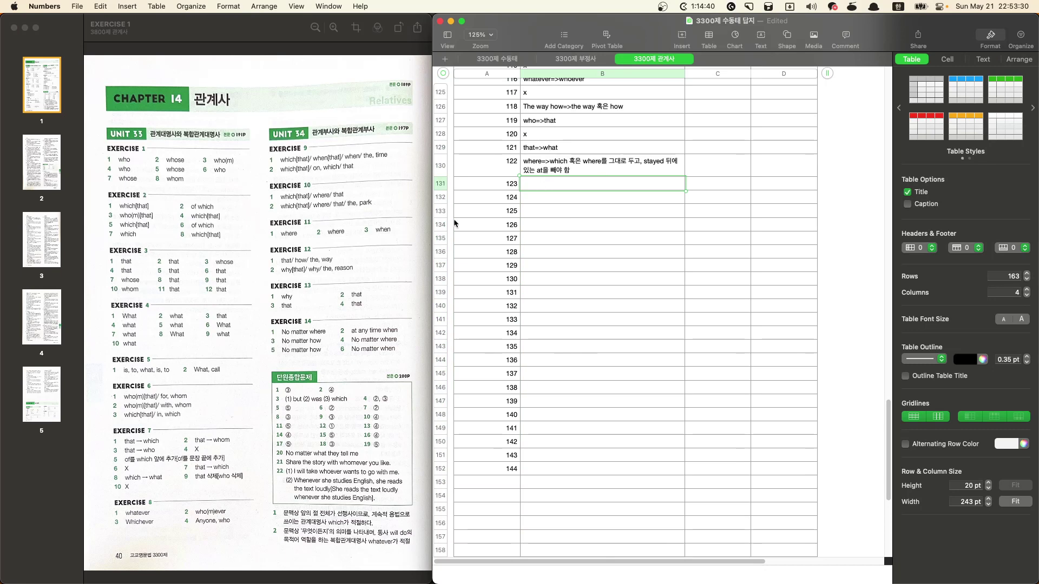
pyautogui.write('3')
pyautogui.press('Return')
pyautogui.write('4')
pyautogui.press('Return')
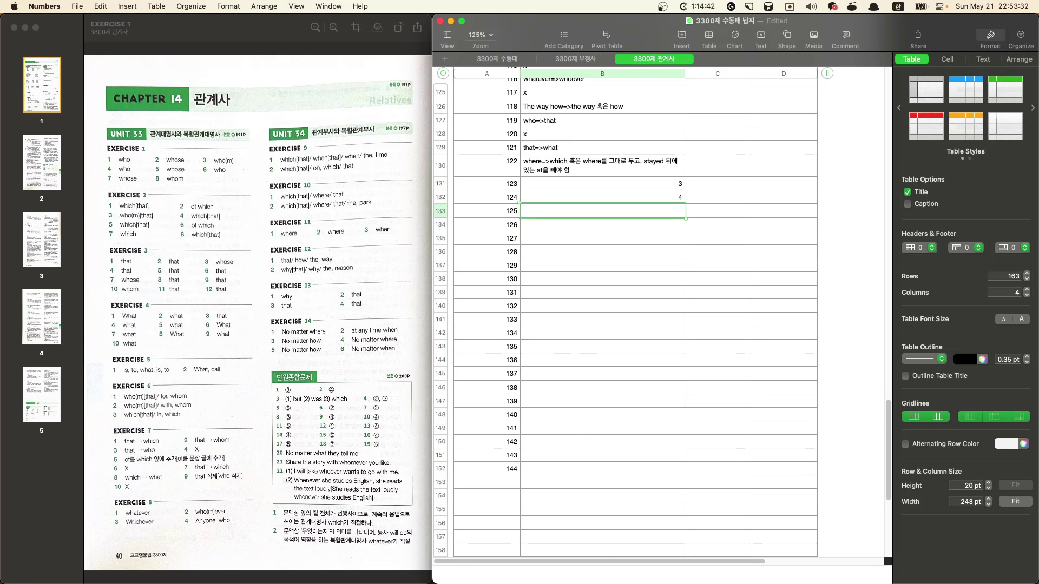
pyautogui.press('Left')
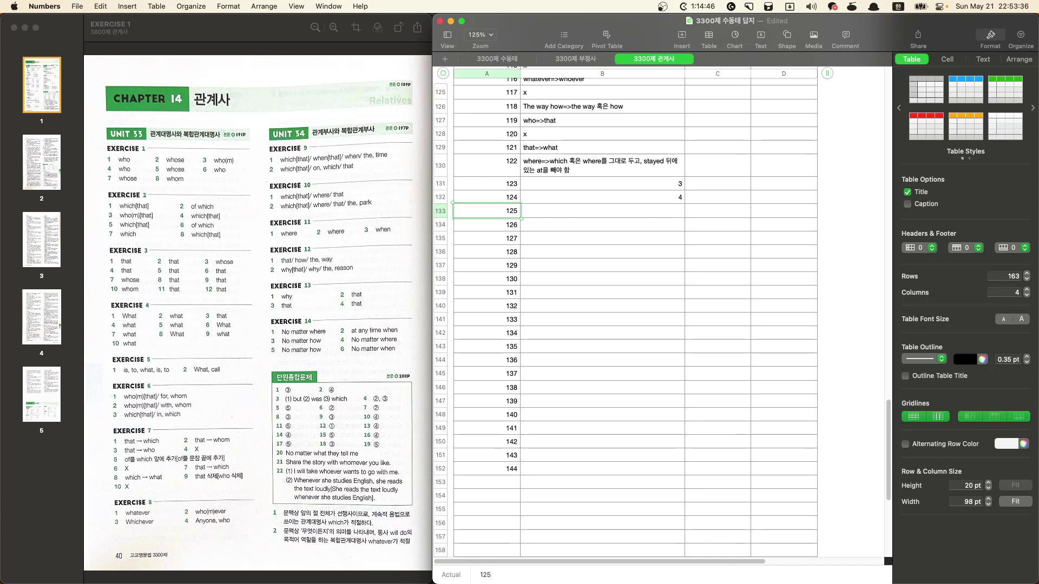
# Step: Insert a row below question 125 in column A and relabel the question as 125.1
pyautogui.hotkey('alt', 'Down')
pyautogui.hotkey('shift', 'Right')
pyautogui.press('Up')
pyautogui.write('125.1')
pyautogui.press('Return')
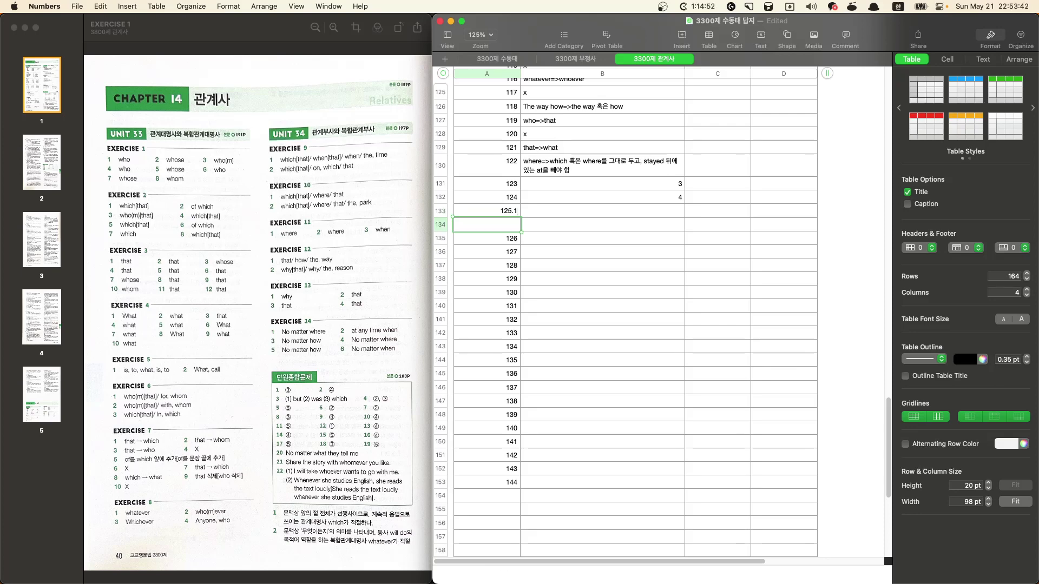
# Step: Insert another row below 125.1 and label the two unnumbered rows 125.2 and 125.3
pyautogui.press('super+Down')
pyautogui.press('Up')
pyautogui.press('Up')
pyautogui.press('Up')
pyautogui.press('Up')
pyautogui.press('Up')
pyautogui.press('Up')
pyautogui.press('Up')
pyautogui.press('Up')
pyautogui.press('Up')
pyautogui.press('Up')
pyautogui.press('Up')
pyautogui.press('Up')
pyautogui.press('Up')
pyautogui.press('Up')
pyautogui.press('Up')
pyautogui.press('Up')
pyautogui.press('Up')
pyautogui.press('Up')
pyautogui.press('Up')
pyautogui.press('Up')
pyautogui.press('Up')
pyautogui.press('Up')
pyautogui.press('Up')
pyautogui.press('Up')
pyautogui.press('Up')
pyautogui.press('Up')
pyautogui.press('Up')
pyautogui.press('Up')
pyautogui.press('Up')
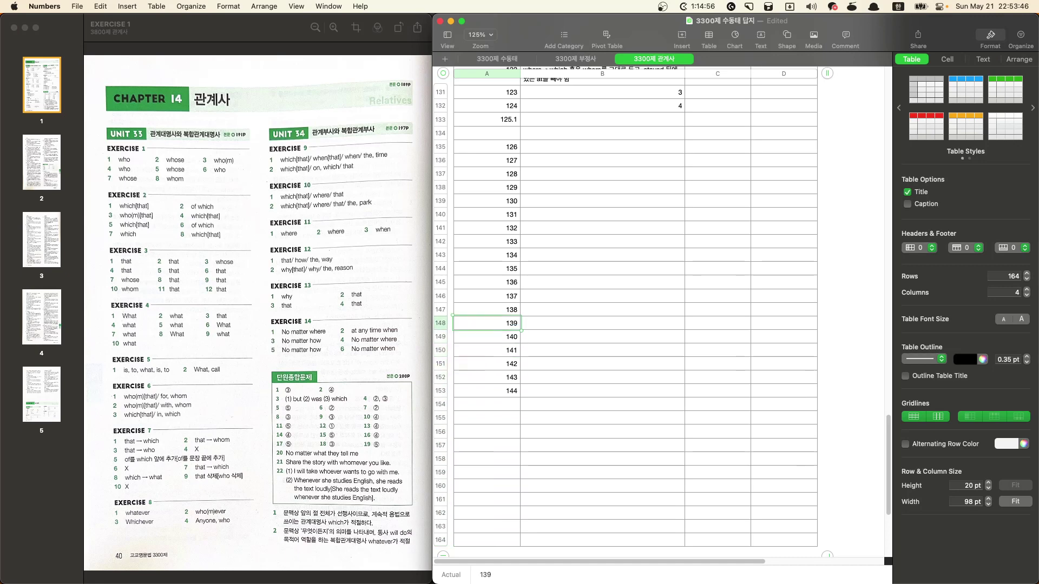
pyautogui.hotkey('alt', 'Up')
pyautogui.write('12')
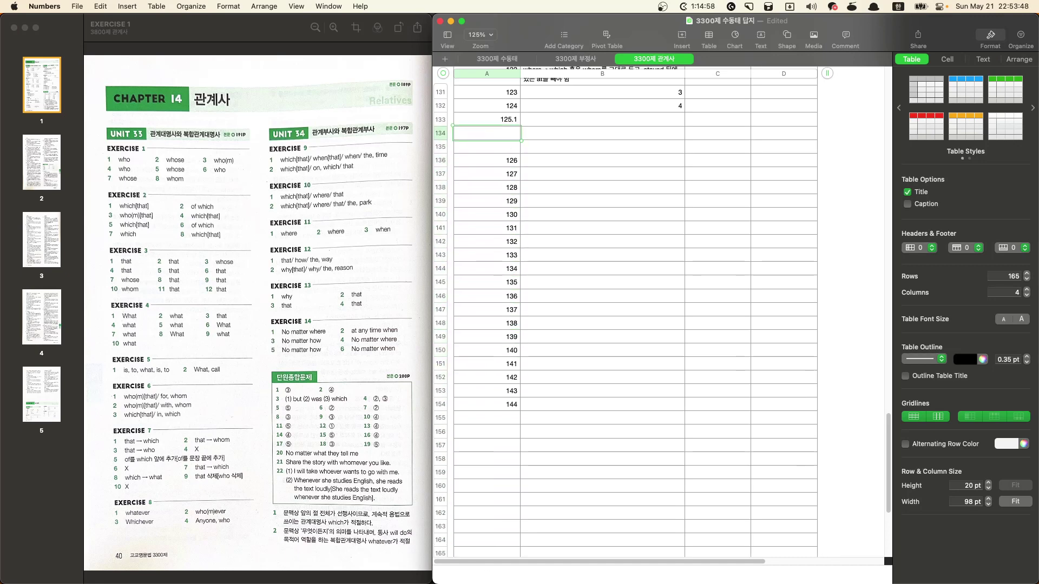
pyautogui.press('Return')
pyautogui.write('125')
pyautogui.press('Return')
pyautogui.press('Up')
pyautogui.press('Up')
pyautogui.press('Right')
pyautogui.press('Up')
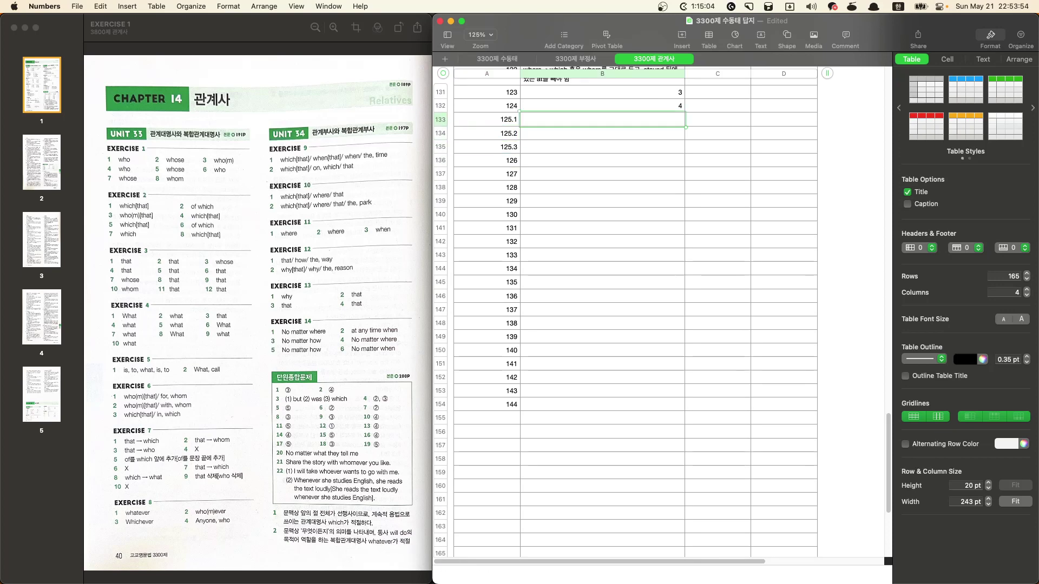
# Step: Enter But, was and Which as the answers for 125.1, 125.2 and 125.3
pyautogui.write('ㅠㅕㅅ')
pyautogui.press('Return')
pyautogui.write('ㅈㅁㄴ')
pyautogui.press('Return')
pyautogui.write('조ㅑ초')
pyautogui.press('BackSpace')
pyautogui.press('BackSpace')
pyautogui.press('BackSpace')
pyautogui.press('BackSpace')
pyautogui.press('Up')
pyautogui.press('Up')
pyautogui.write('But')
pyautogui.press('Return')
pyautogui.write('was')
pyautogui.press('Return')
pyautogui.write('Which')
pyautogui.press('Return')
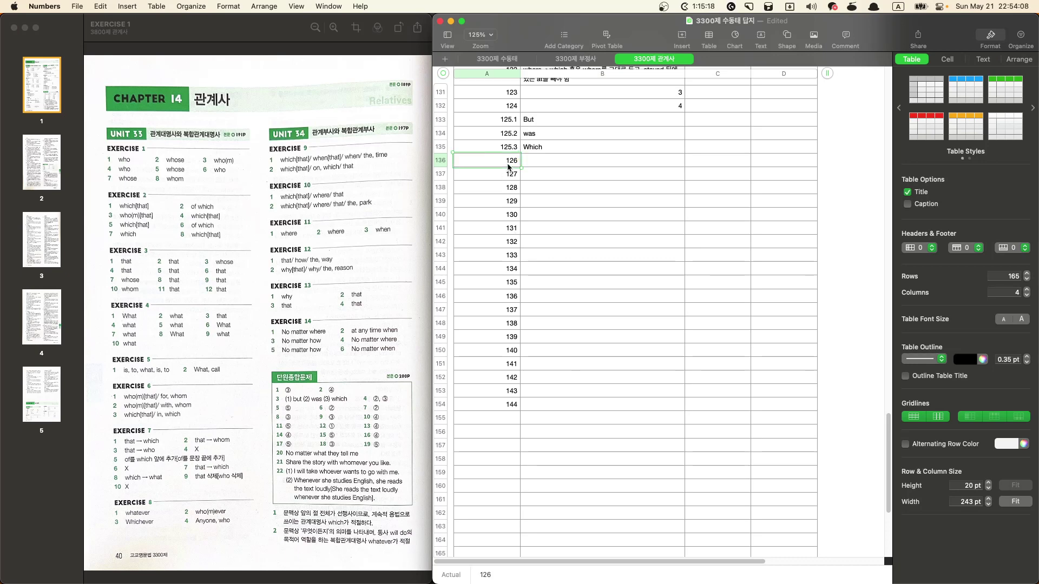
# Step: Renumber the rows below 125.3 in column A as 6 to 24
pyautogui.click(495, 164)
pyautogui.write('6')
pyautogui.press('Return')
pyautogui.write('7')
pyautogui.press('Return')
pyautogui.click(501, 162)
pyautogui.moveTo(500, 162); pyautogui.dragTo(488, 405)
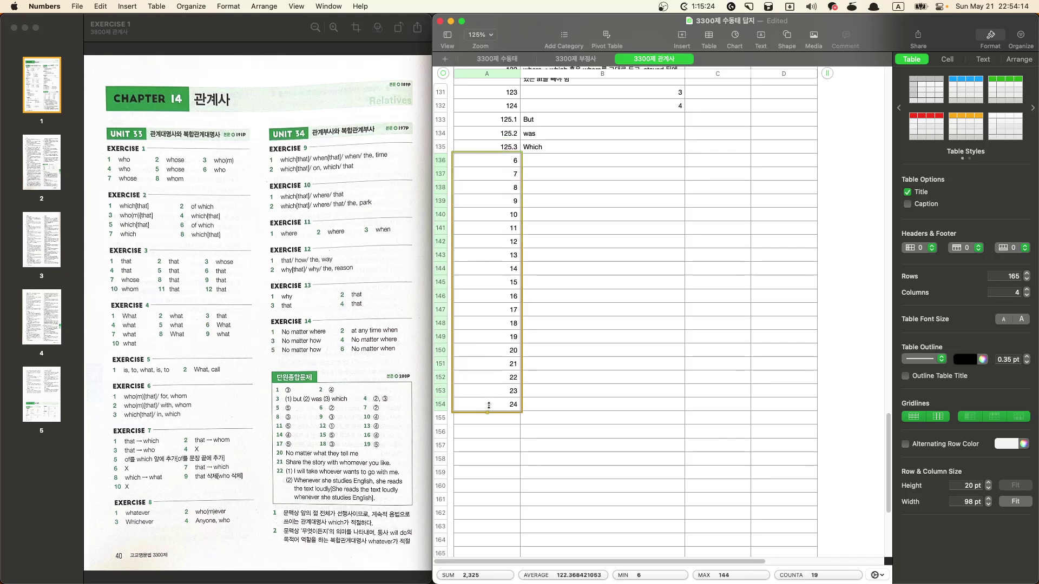
pyautogui.click(601, 242)
pyautogui.click(569, 165)
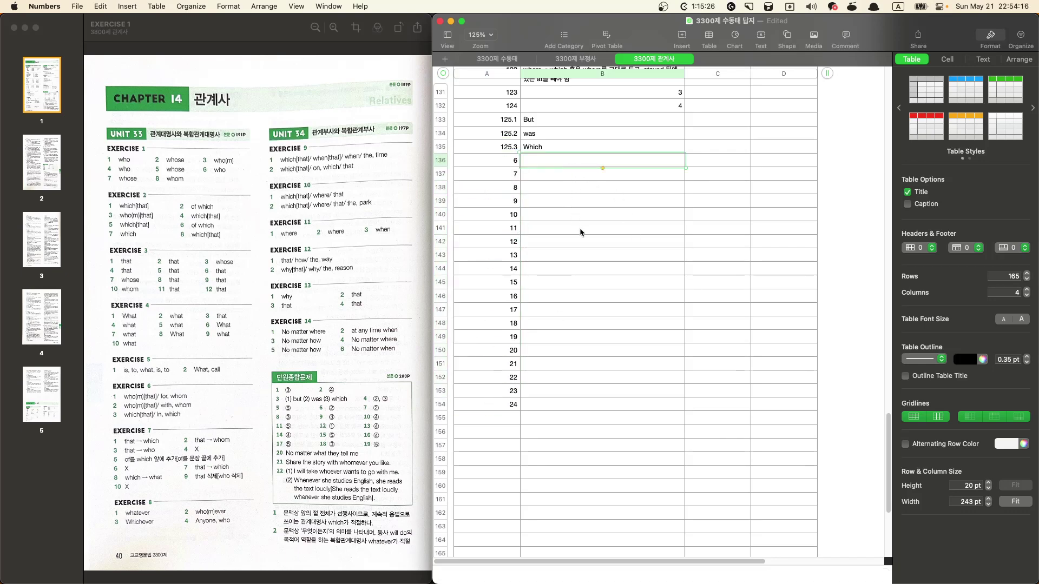
# Step: Clear the surplus numbers 23 and 24 at the end of column A's numbering
pyautogui.moveTo(489, 390); pyautogui.dragTo(492, 406)
pyautogui.press('Delete')
pyautogui.click(522, 162)
pyautogui.click(552, 189)
pyautogui.click(559, 166)
# Step: Renumber questions 123 and 124 as 1 and 2 and continue the sequence in column A down to 20
pyautogui.press('Up')
pyautogui.press('Up')
pyautogui.press('Up')
pyautogui.press('Up')
pyautogui.press('Up')
pyautogui.press('Up')
pyautogui.press('Up')
pyautogui.press('Up')
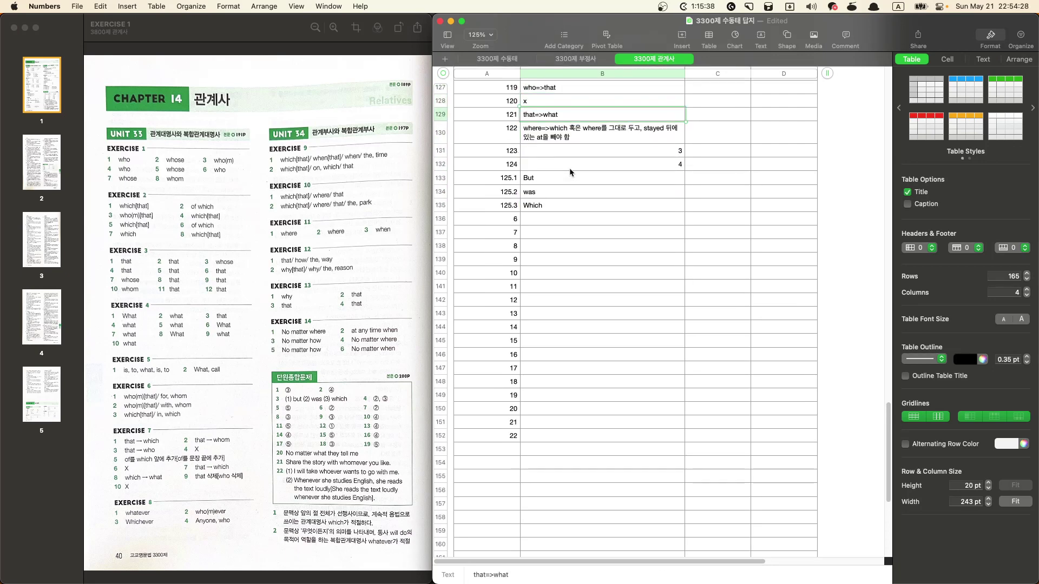
pyautogui.press('Down')
pyautogui.press('Down')
pyautogui.press('Down')
pyautogui.press('Left')
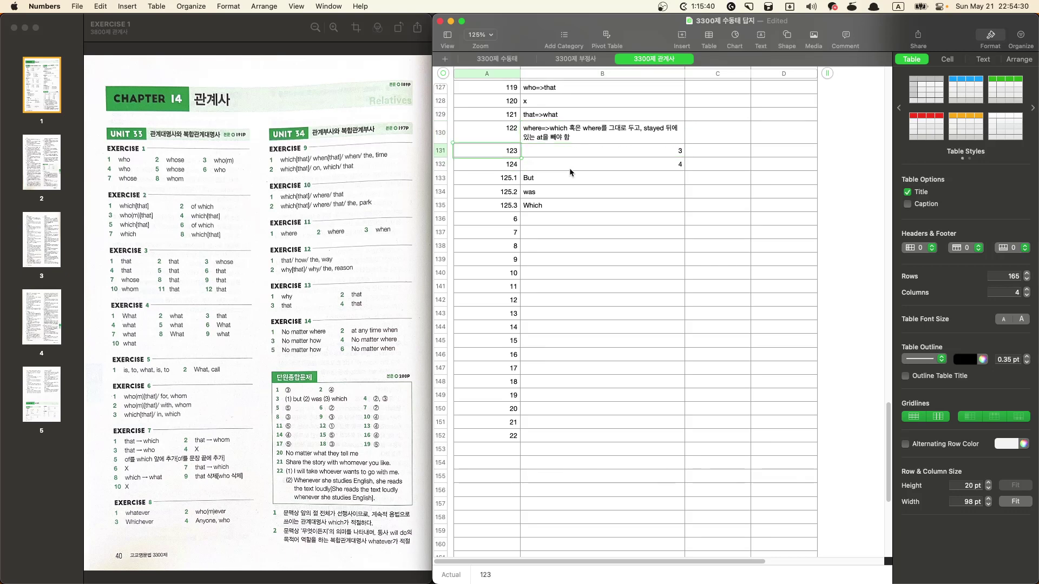
pyautogui.write('1')
pyautogui.press('Return')
pyautogui.write('2')
pyautogui.press('Up')
pyautogui.moveTo(518, 157); pyautogui.dragTo(482, 401)
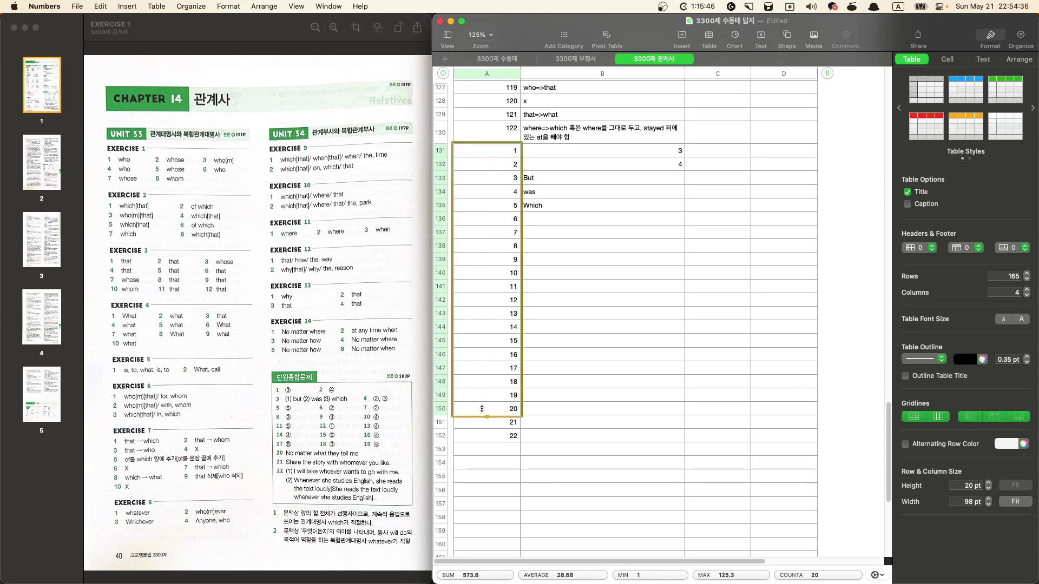
pyautogui.click(568, 313)
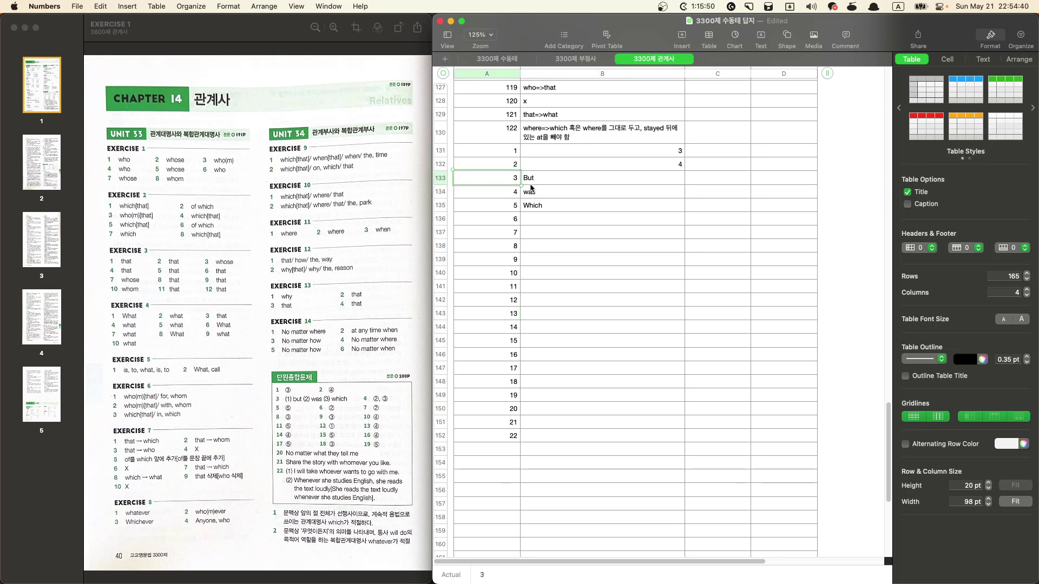
# Step: Relabel the rows answered But, was and Which as 3.1, 3.2 and 3.3
pyautogui.click(511, 181)
pyautogui.write('3.1')
pyautogui.press('Return')
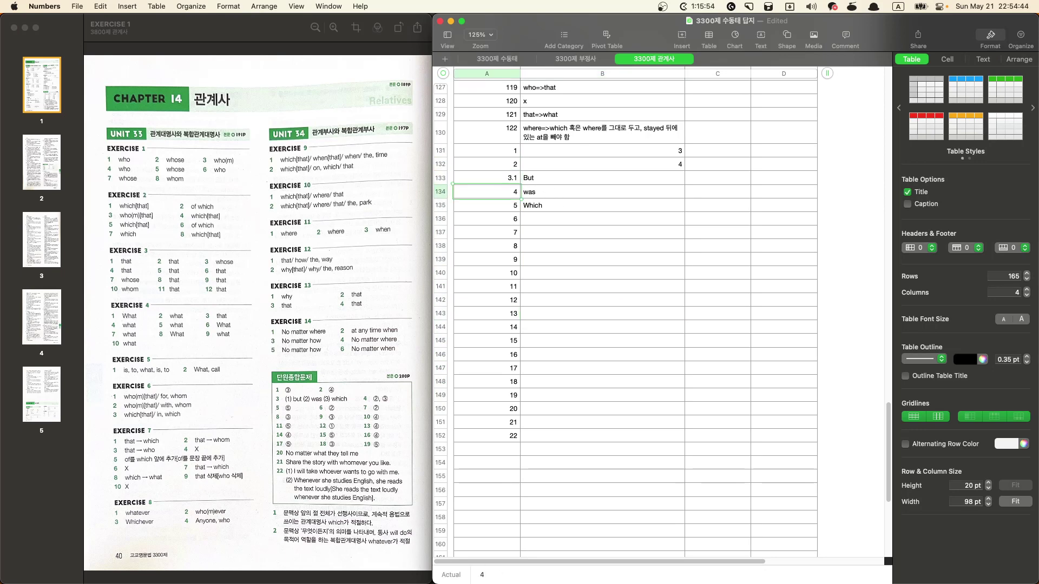
pyautogui.write('3.2')
pyautogui.press('Return')
pyautogui.write('3.3')
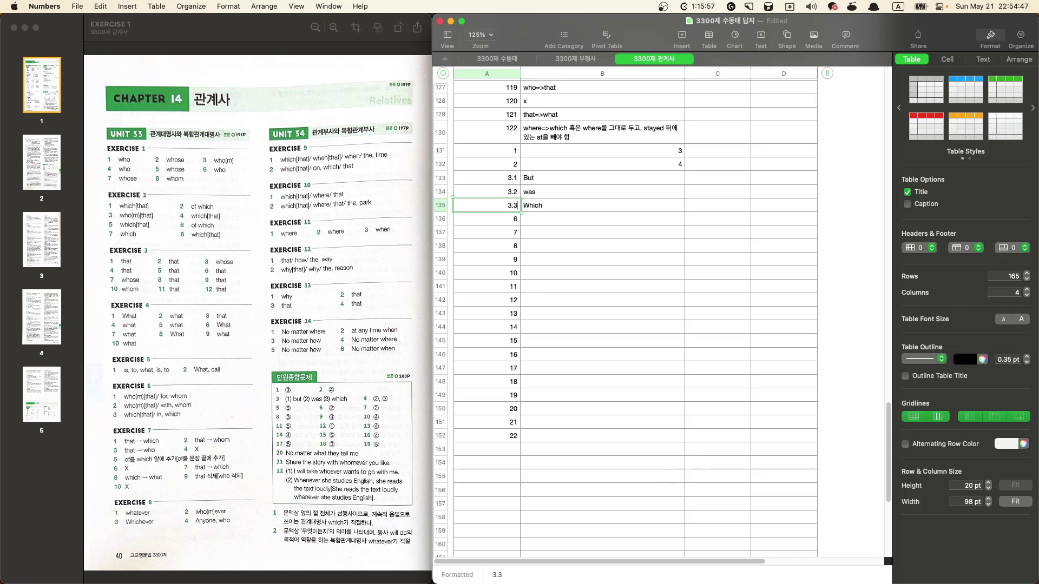
pyautogui.press('Return')
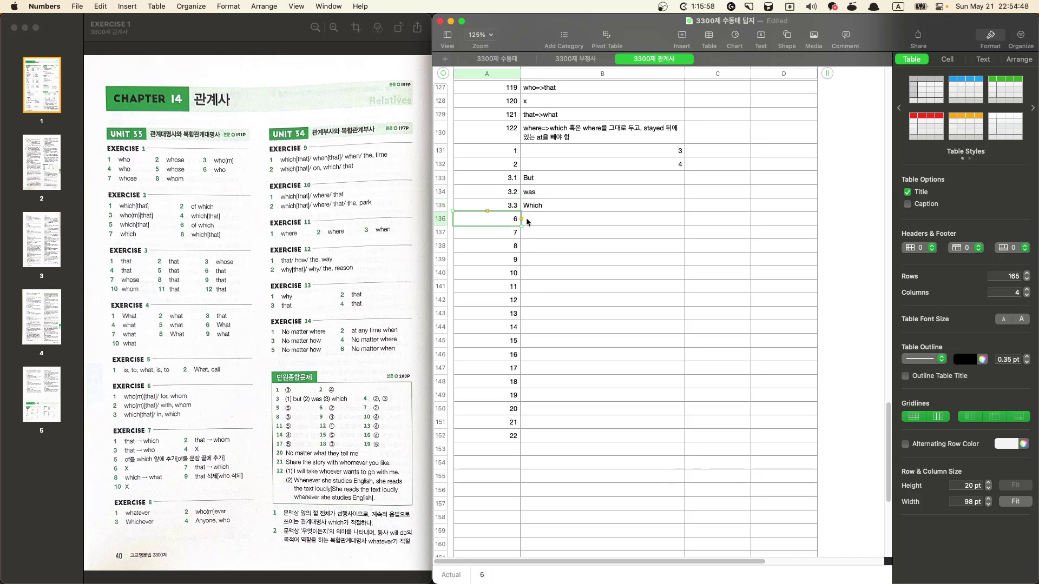
# Step: Number the rows after 3.3 as 4 and 5 and continue the sequence in column A down to 22
pyautogui.write('4')
pyautogui.press('Return')
pyautogui.write('5')
pyautogui.press('Return')
pyautogui.press('Up')
pyautogui.hotkey('shift', 'Up')
pyautogui.press('Up')
pyautogui.press('Up')
pyautogui.hotkey('shift', 'Down')
pyautogui.press('Down')
pyautogui.hotkey('shift', 'Down')
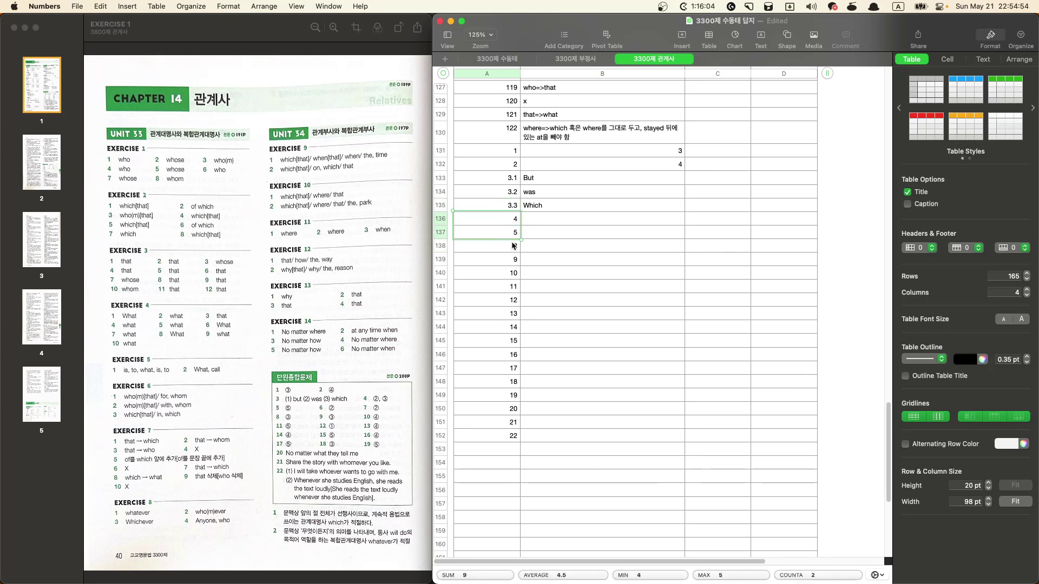
pyautogui.moveTo(487, 241); pyautogui.dragTo(487, 466)
# Step: Enter 2,3 as the answer for question 4, 5 for question 5 and 2 for question 6
pyautogui.click(561, 221)
pyautogui.write('2,3')
pyautogui.press('Return')
pyautogui.write('5')
pyautogui.press('Return')
pyautogui.write('2')
pyautogui.press('Return')
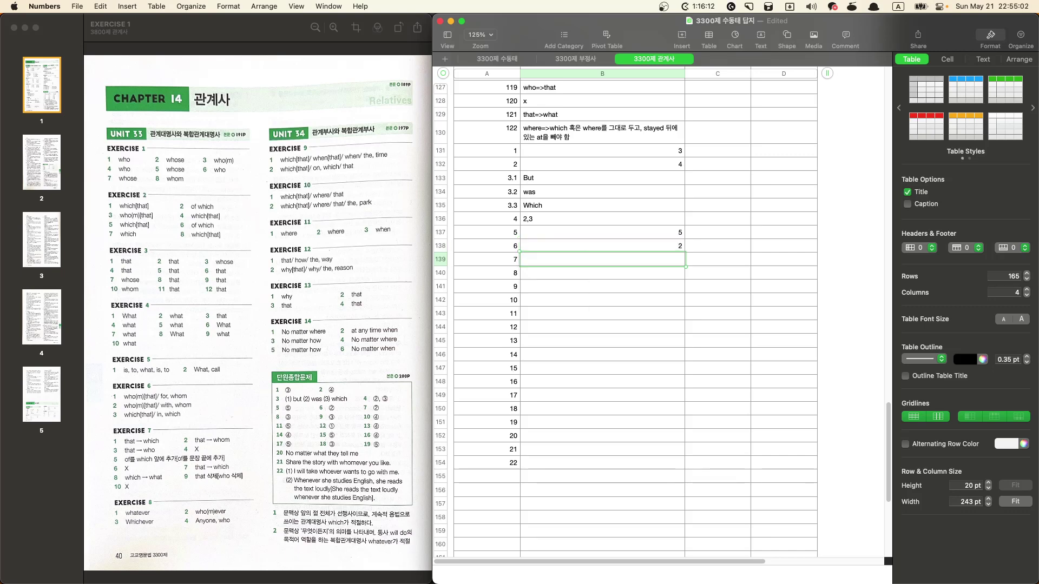
# Step: Enter 2, 3, 3, 4, 5, 1, 4, 4, 5, 4, 5, 3 and 5 as the answers for questions 7 to 19
pyautogui.write('2')
pyautogui.press('Return')
pyautogui.write('3')
pyautogui.press('Return')
pyautogui.write('3')
pyautogui.press('Return')
pyautogui.write('4')
pyautogui.press('Return')
pyautogui.write('5')
pyautogui.press('Return')
pyautogui.write('1')
pyautogui.press('Return')
pyautogui.write('4')
pyautogui.press('Return')
pyautogui.write('4')
pyautogui.press('Return')
pyautogui.press('Return')
pyautogui.write('4')
pyautogui.press('Return')
pyautogui.write('5')
pyautogui.press('Return')
pyautogui.write('3')
pyautogui.press('Return')
pyautogui.write('5')
pyautogui.press('Return')
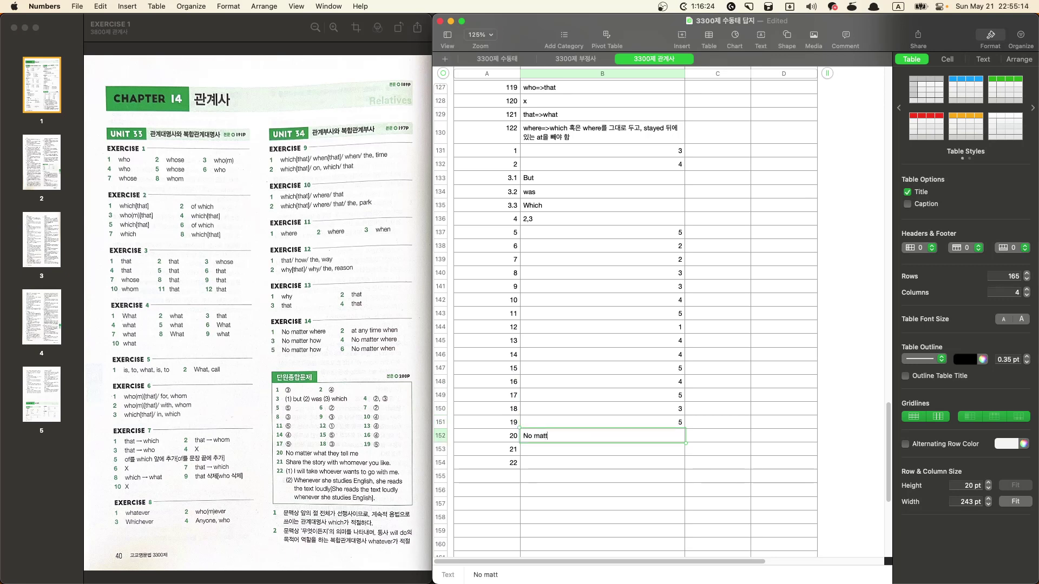
# Step: Enter "No matter what they tell me" as the answer for question 20 and "Share the story with whomever you like" for question 21
pyautogui.write('No matter what they tell me')
pyautogui.press('Return')
pyautogui.write('share t')
pyautogui.write('ry ')
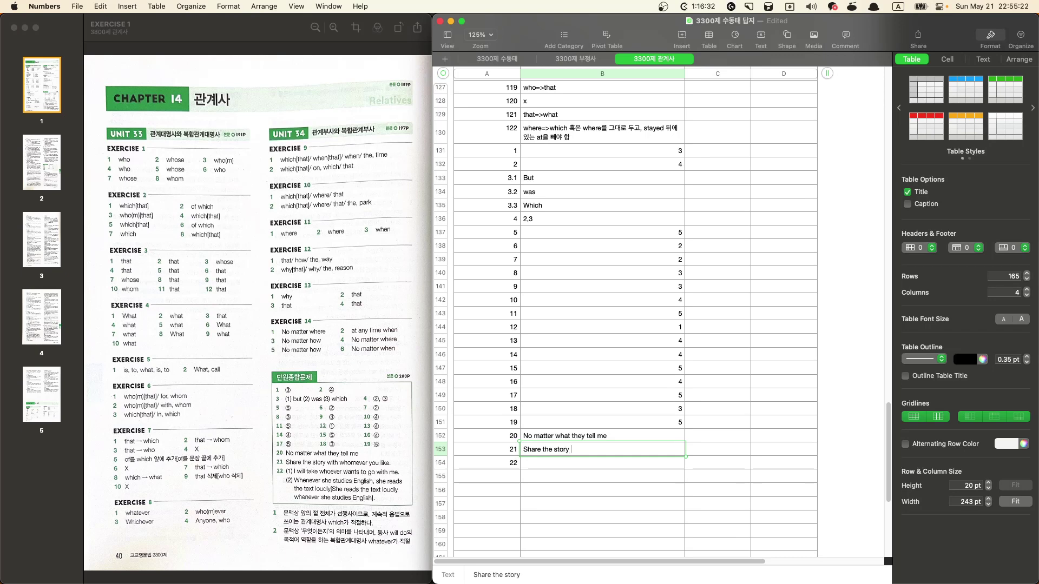
pyautogui.write('with whomever you like')
pyautogui.press('Return')
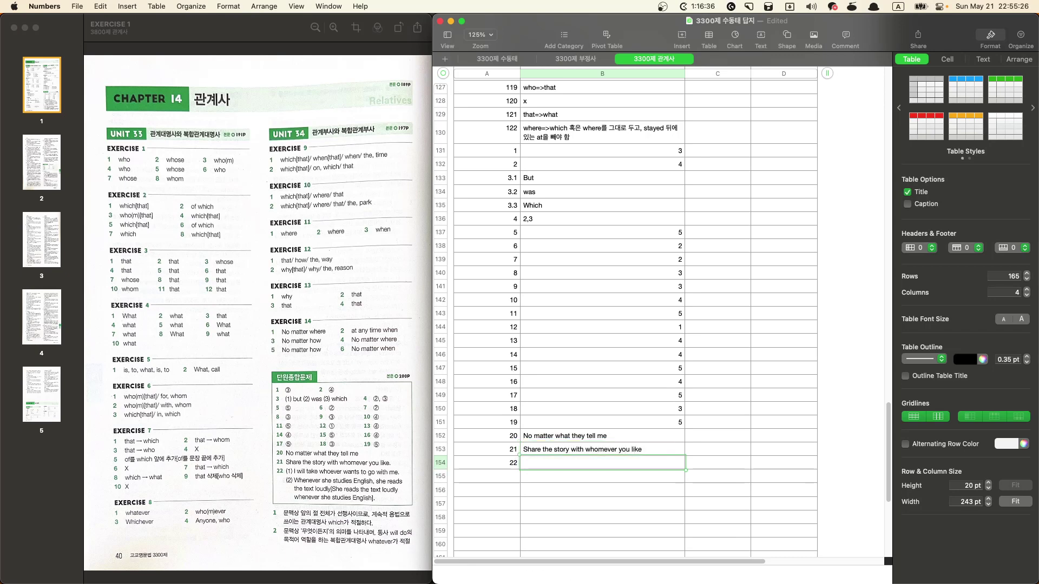
# Step: Relabel question 22 as 22.1 and label the empty row below it 22.3
pyautogui.click(487, 476)
pyautogui.press('Up')
pyautogui.write('22.1')
pyautogui.press('Return')
pyautogui.write('22.3')
pyautogui.press('Return')
# Step: Enter "I will take whoever wants to go with me" as the answer for 22.1
pyautogui.press('Up')
pyautogui.press('Up')
pyautogui.press('Right')
pyautogui.write('I will take whoever wa')
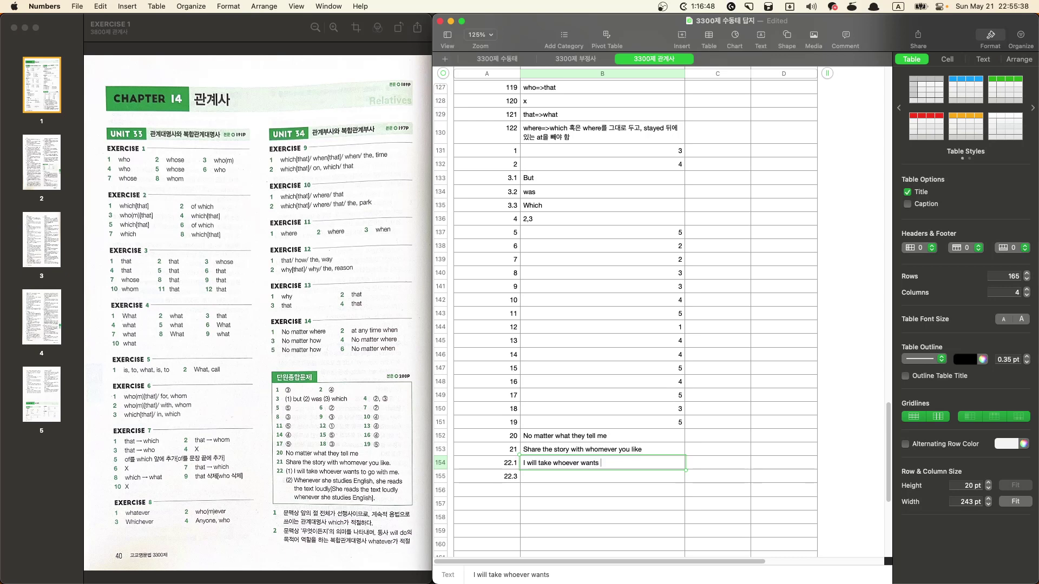
pyautogui.write('nts to go with me')
pyautogui.press('Return')
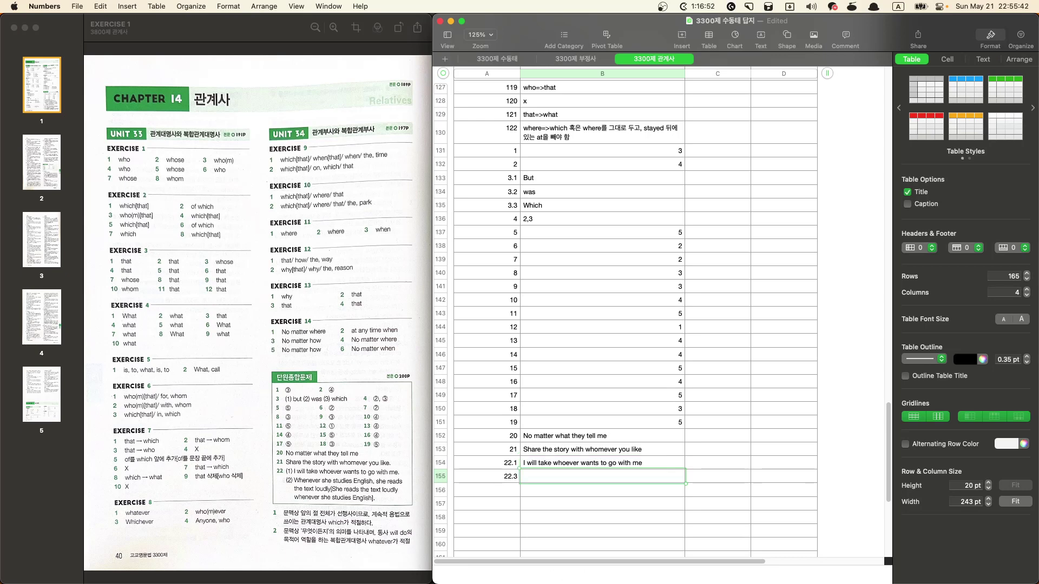
# Step: Enter "Whenever she studies English, she reads the text loudly," as the answer for 22.3
pyautogui.write('whenever she studies English')
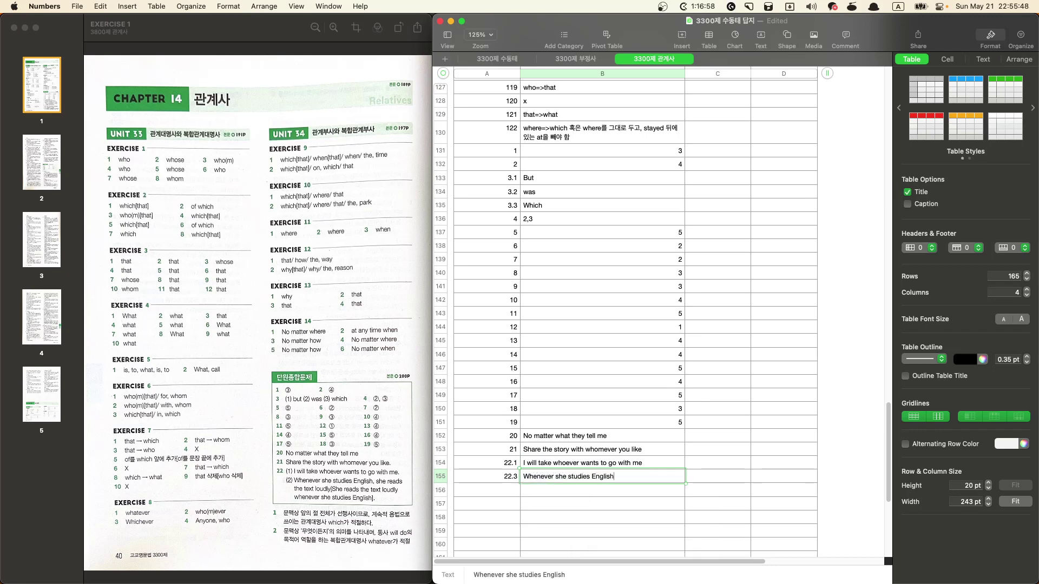
pyautogui.write(', she reads the text loudly,')
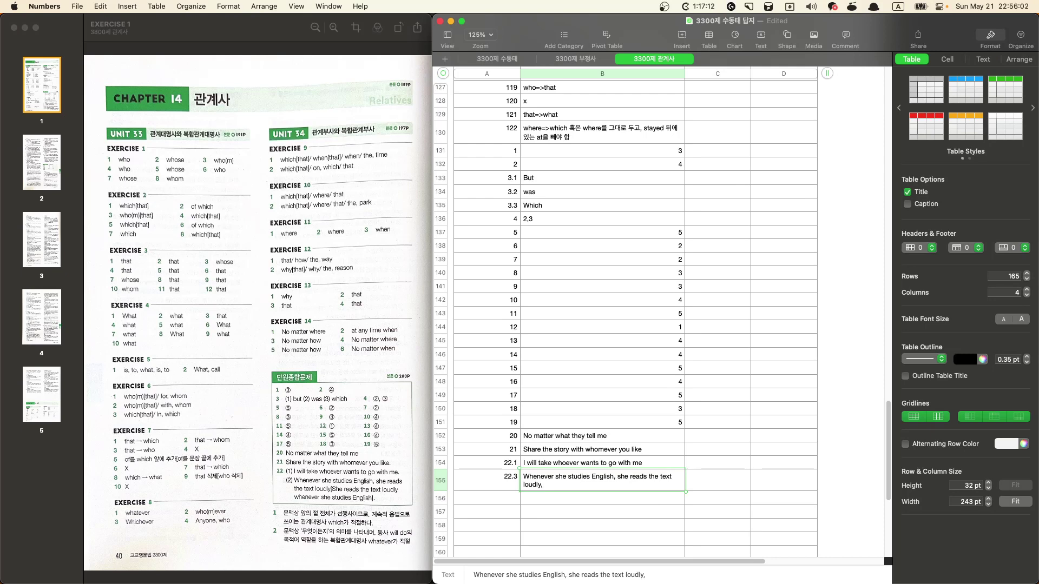
# Step: Append the alternative wording "she reads the text loudly whenever she studies English" to the 22.3 answer
pyautogui.write('she reads the text loudly whenever she stud')
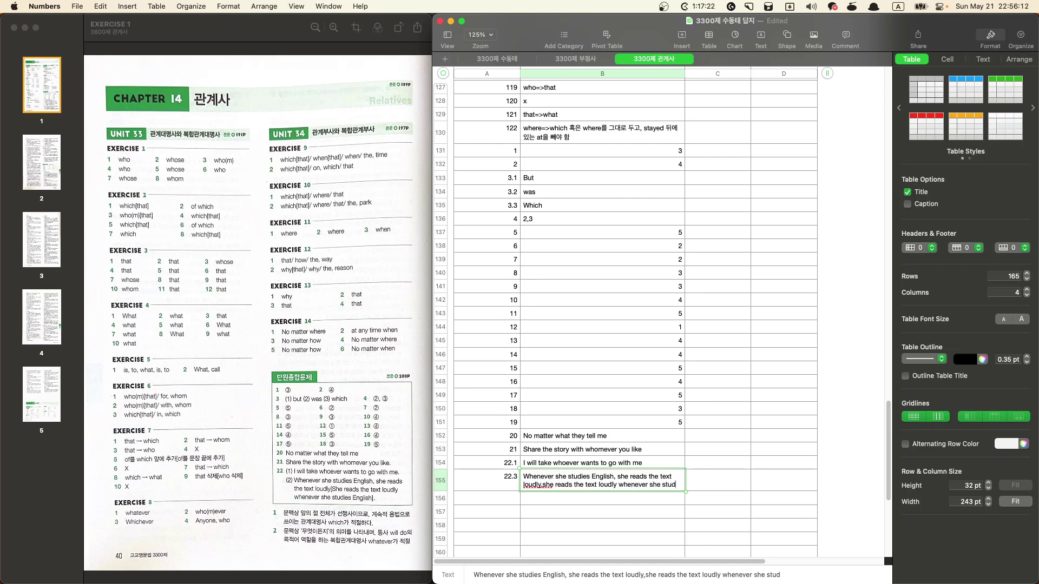
pyautogui.write('ies English')
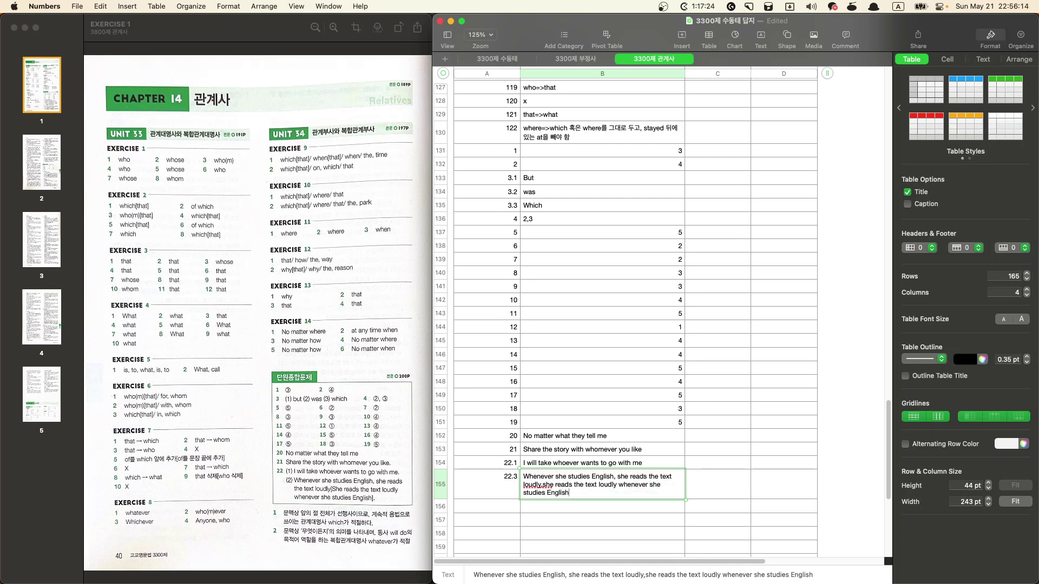
pyautogui.press('Return')
pyautogui.press('Up')
# Step: Show page 2 of the scanned answer key and label the two empty rows below 22.3 as 1 and 2
pyautogui.click(368, 464)
pyautogui.click(58, 180)
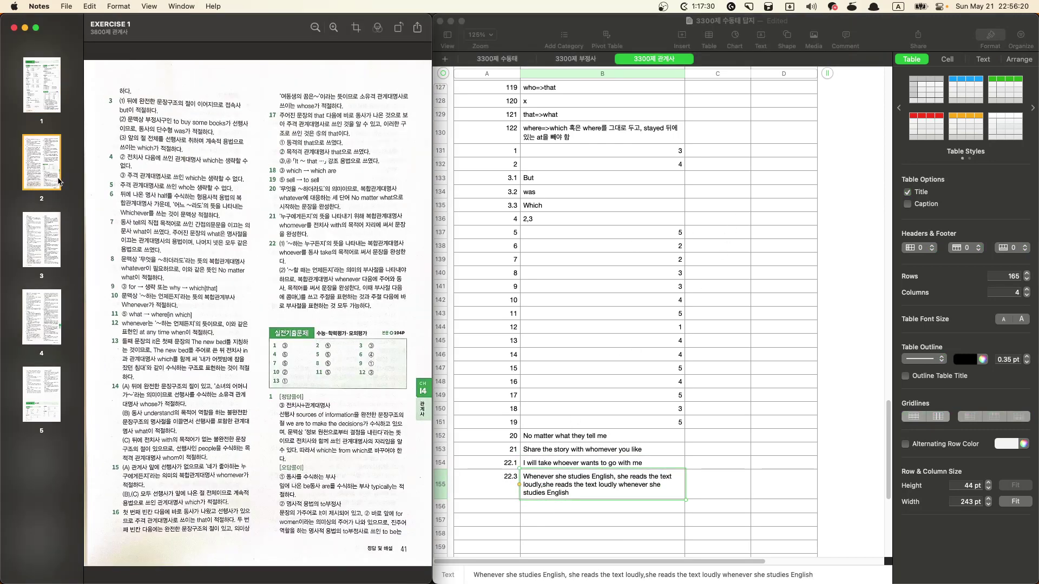
pyautogui.click(505, 510)
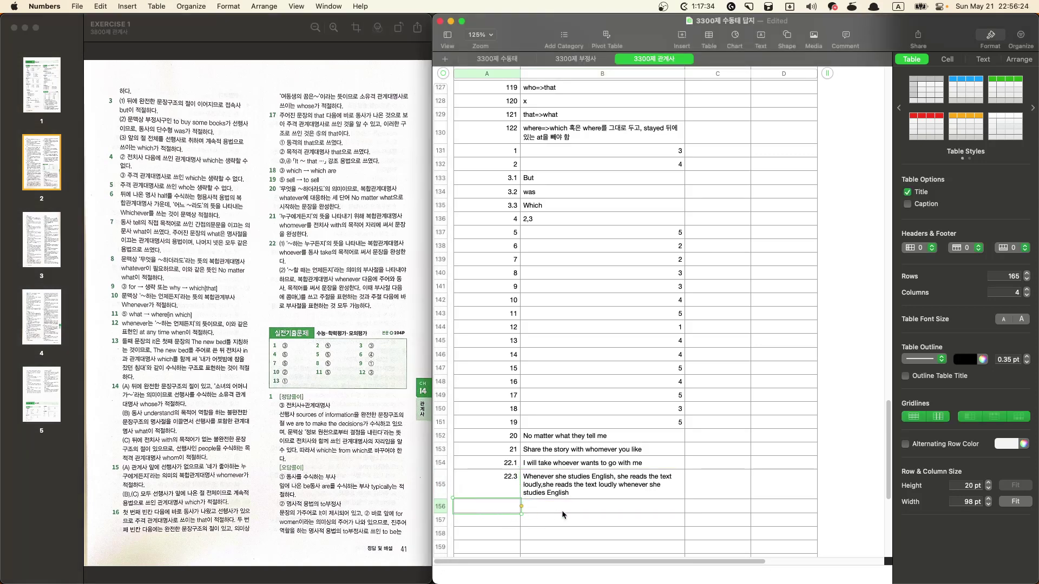
pyautogui.write('1')
pyautogui.press('Return')
pyautogui.write('2')
pyautogui.press('Up')
pyautogui.scroll(-5, 518, 330)
# Step: Add a row at the end of the table and extend the 1, 2 numbering down through 13
pyautogui.click(518, 328)
pyautogui.press('Return')
pyautogui.press('Return')
pyautogui.press('Return')
pyautogui.press('Return')
pyautogui.press('Return')
pyautogui.press('Return')
pyautogui.press('Return')
pyautogui.press('Return')
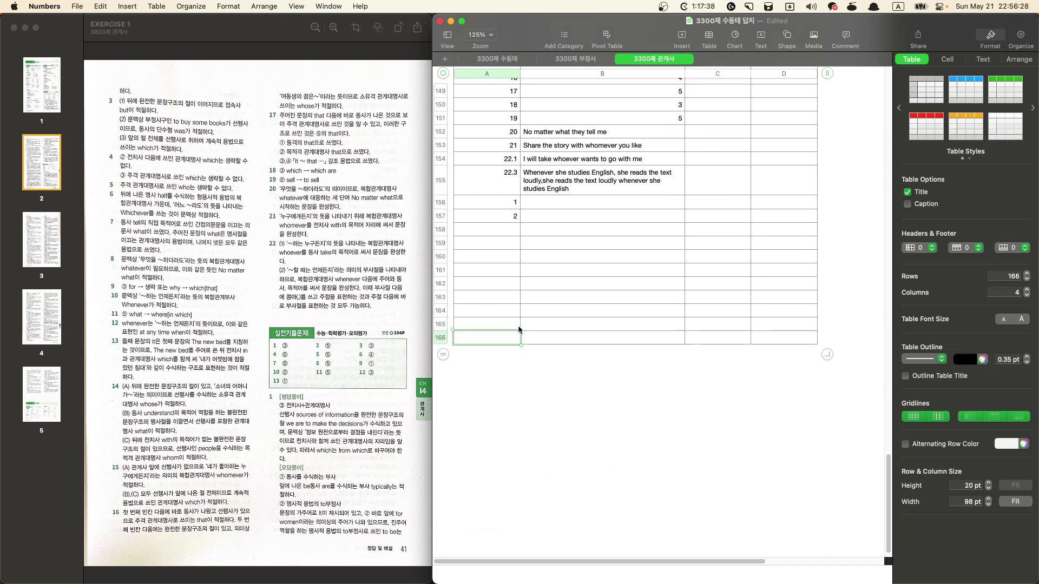
pyautogui.moveTo(514, 203); pyautogui.dragTo(509, 372)
pyautogui.click(546, 283)
# Step: Enter the 실전기출문제 answers for questions 1 to 6: 3, 5, 3, 5, 5, 4
pyautogui.click(537, 207)
pyautogui.write('3')
pyautogui.press('Return')
pyautogui.write('5')
pyautogui.press('Return')
pyautogui.write('3')
pyautogui.press('Return')
pyautogui.write('5')
pyautogui.press('Return')
pyautogui.write('5')
pyautogui.press('Return')
pyautogui.write('4')
pyautogui.press('Return')
# Step: Enter the 실전기출문제 answers for questions 7 to 13: 5, 5, 1, 2, 5, 3, 1
pyautogui.write('5')
pyautogui.press('Return')
pyautogui.write('5')
pyautogui.press('Return')
pyautogui.write('1')
pyautogui.press('Return')
pyautogui.write('2')
pyautogui.press('Return')
pyautogui.write('5')
pyautogui.press('Return')
pyautogui.write('3')
pyautogui.press('Return')
pyautogui.write('1')
pyautogui.press('Up')
pyautogui.click(660, 204)
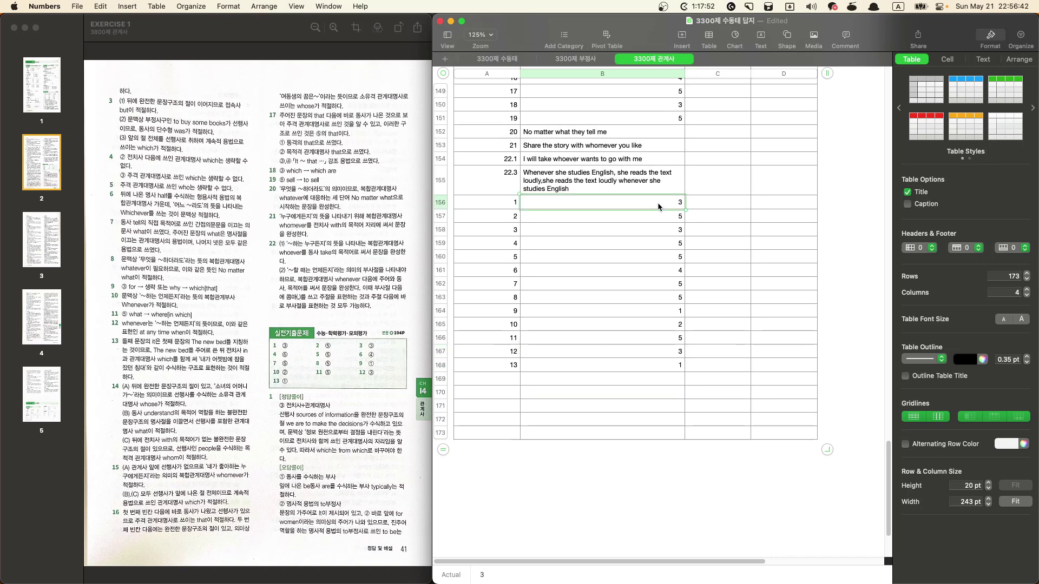
# Step: Renumber the first two 단원종합문제 rows, directly below 122, as 123 and 124
pyautogui.scroll(5, 671, 227)
pyautogui.scroll(5, 599, 266)
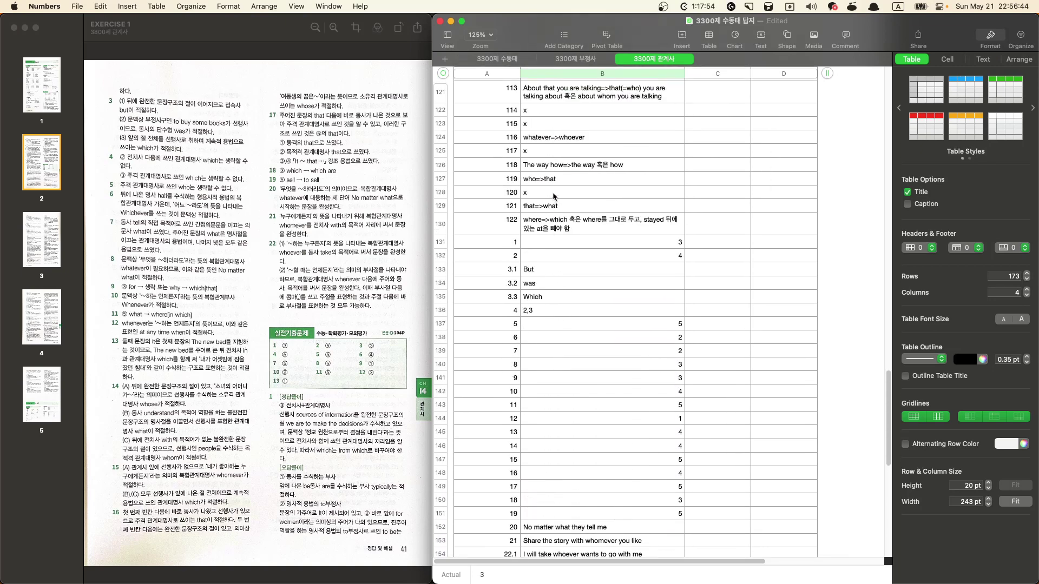
pyautogui.click(526, 253)
pyautogui.click(486, 246)
pyautogui.click(543, 246)
pyautogui.click(507, 239)
pyautogui.write('123')
pyautogui.press('Return')
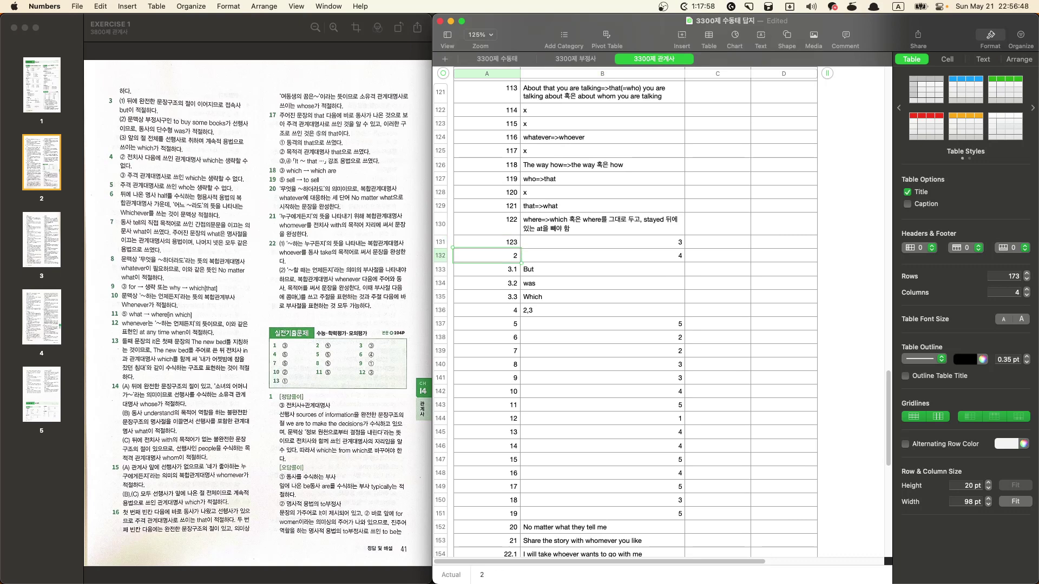
pyautogui.write('124')
pyautogui.press('Return')
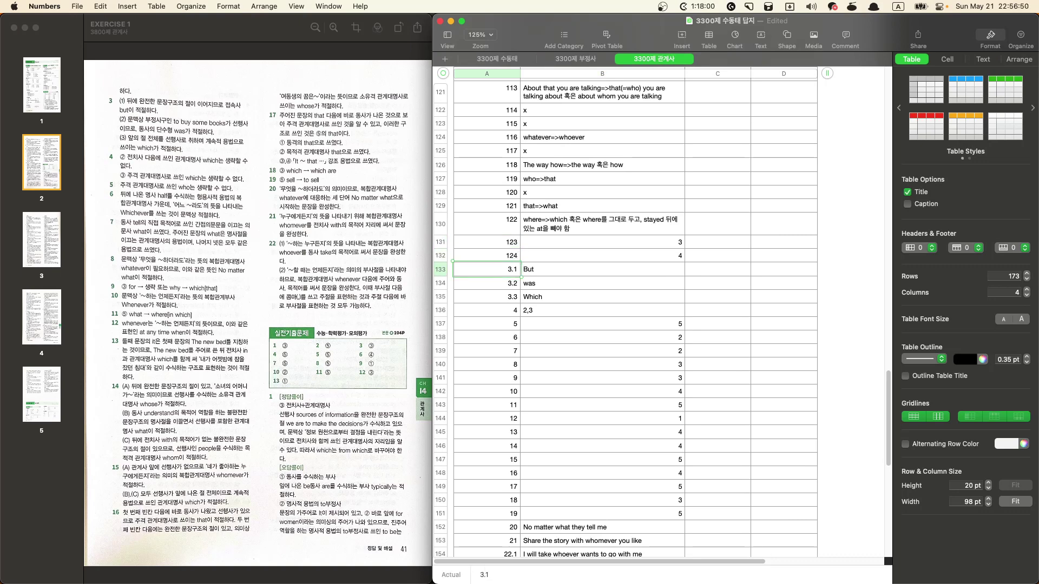
# Step: Relabel the 3.1, 3.2 and 3.3 rows as 125.1, 125.2 and 125.3
pyautogui.write('125.1')
pyautogui.press('Return')
pyautogui.hotkey('shift', 'Down')
pyautogui.write('125.1 125.1')
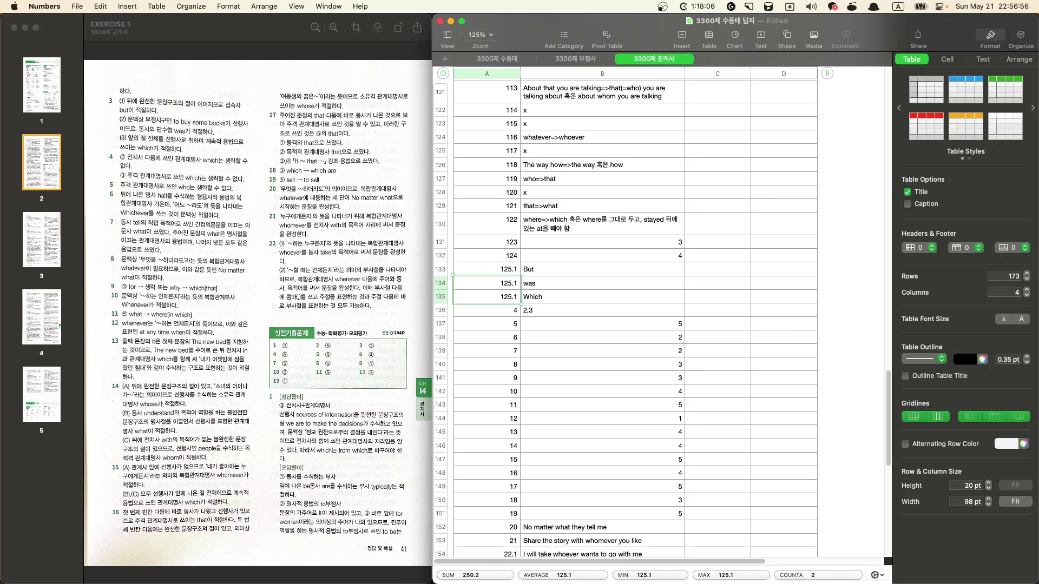
pyautogui.press('Up')
pyautogui.press('Down')
pyautogui.click(515, 283)
pyautogui.press('BackSpace')
pyautogui.write('2')
pyautogui.press('Return')
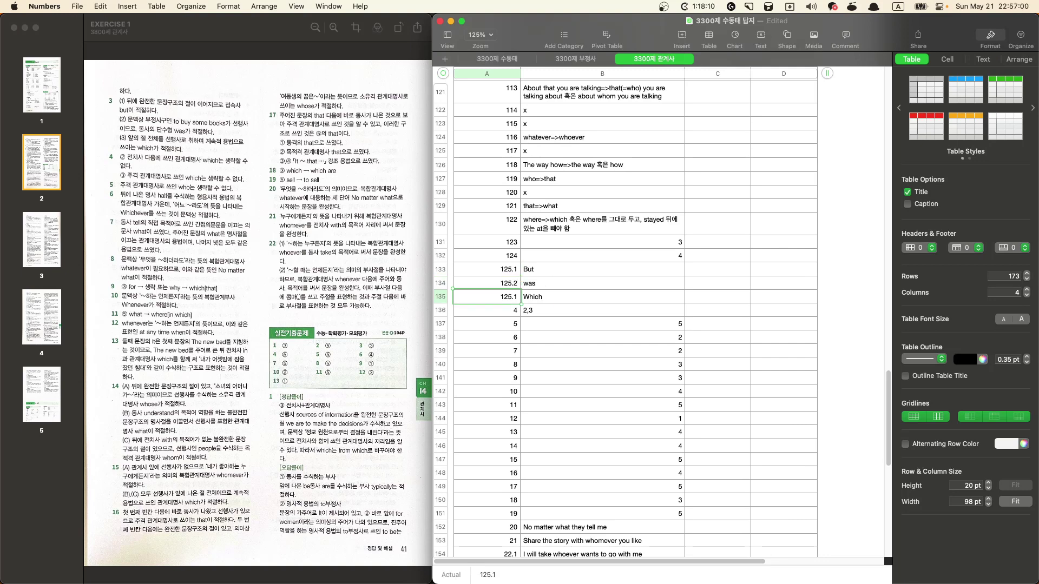
pyautogui.click(518, 296)
pyautogui.press('Return')
# Step: Renumber questions 4 and 5 as 126 and 127, and extend the series down to 143 at question 21
pyautogui.write('126')
pyautogui.press('Return')
pyautogui.write('127')
pyautogui.press('Return')
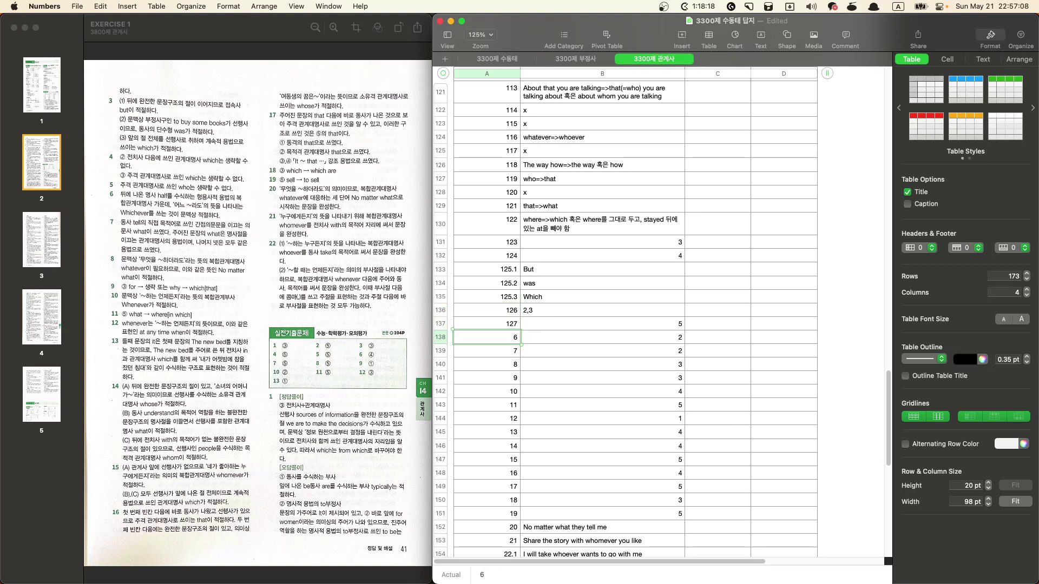
pyautogui.moveTo(474, 310); pyautogui.dragTo(504, 541)
pyautogui.scroll(-5, 559, 489)
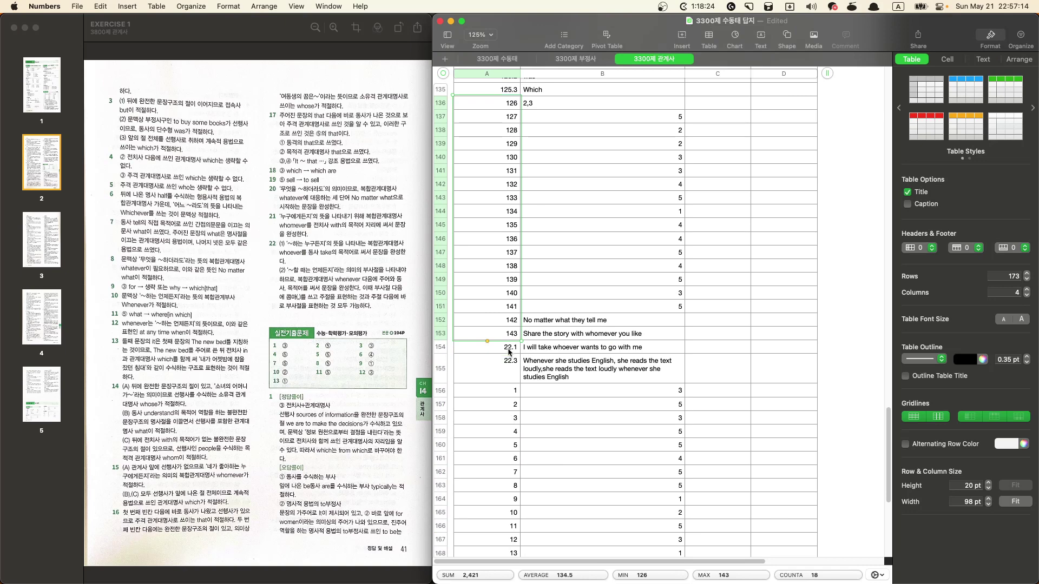
# Step: Relabel the 22.1 and 22.3 rows as 144.1 and 144.2
pyautogui.click(509, 349)
pyautogui.write('144.1')
pyautogui.press('Return')
pyautogui.write('144.2')
pyautogui.press('Return')
# Step: Renumber the first two 실전기출문제 rows as 145 and 146, and extend the series down through the last answered row
pyautogui.write('145')
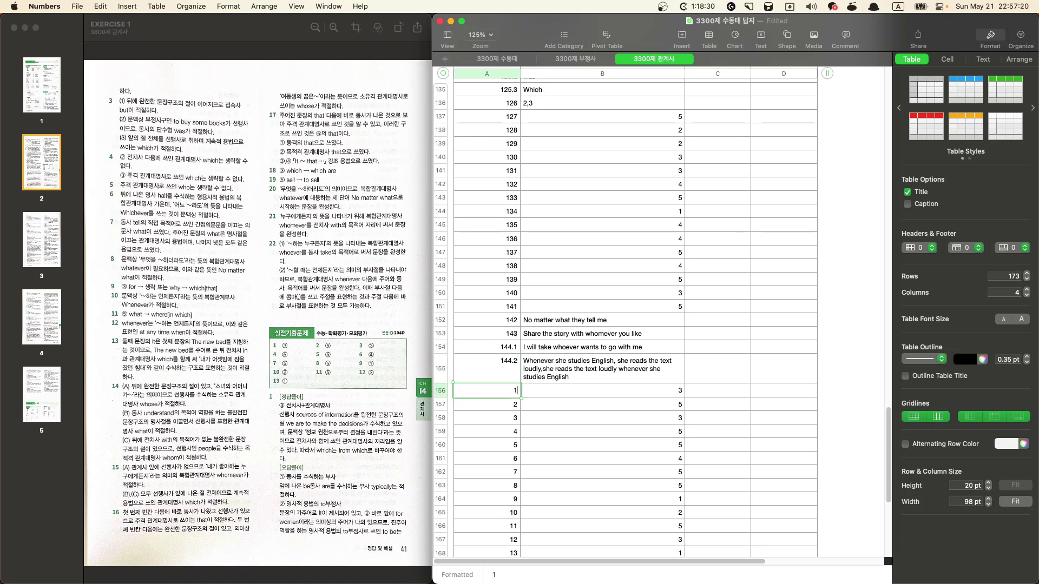
pyautogui.press('Return')
pyautogui.write('1')
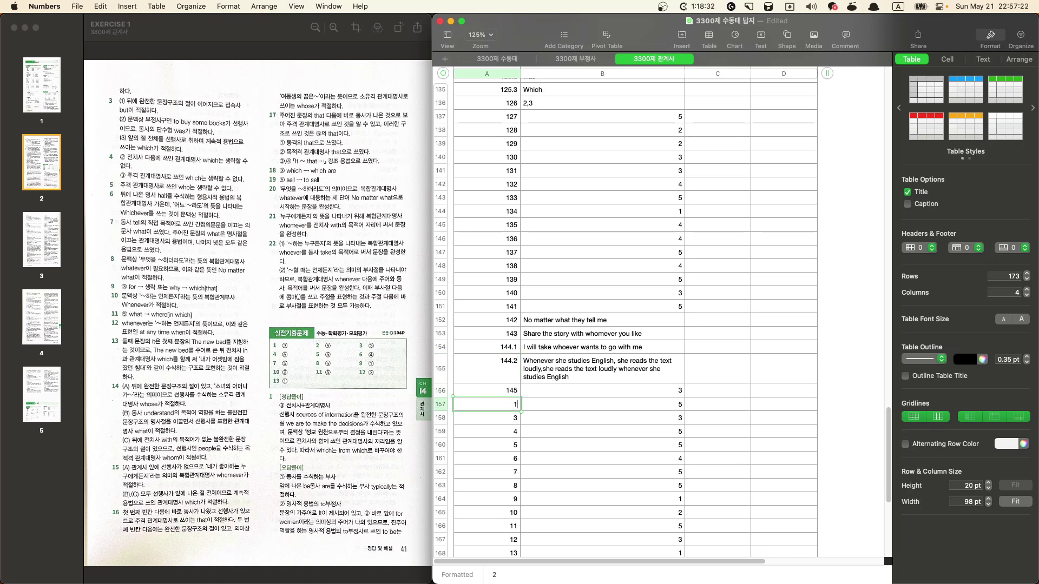
pyautogui.write('46')
pyautogui.press('Return')
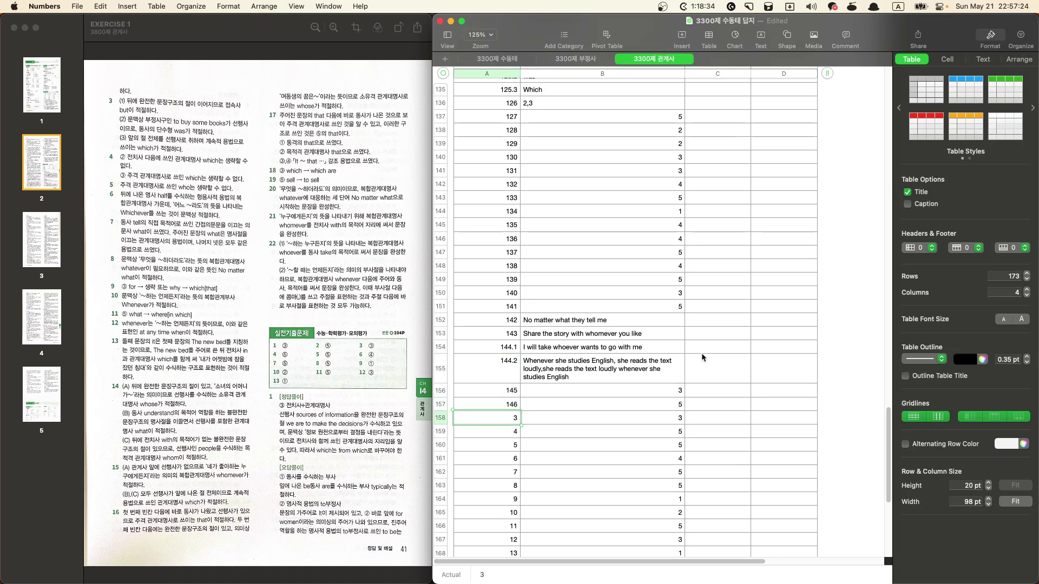
pyautogui.moveTo(503, 391); pyautogui.dragTo(482, 537)
pyautogui.click(562, 525)
pyautogui.click(593, 537)
# Step: Switch to GoodNotes and go to page 20 of the 3800제 관계사 document, where the 단원종합문제 section starts
pyautogui.scroll(15, 594, 500)
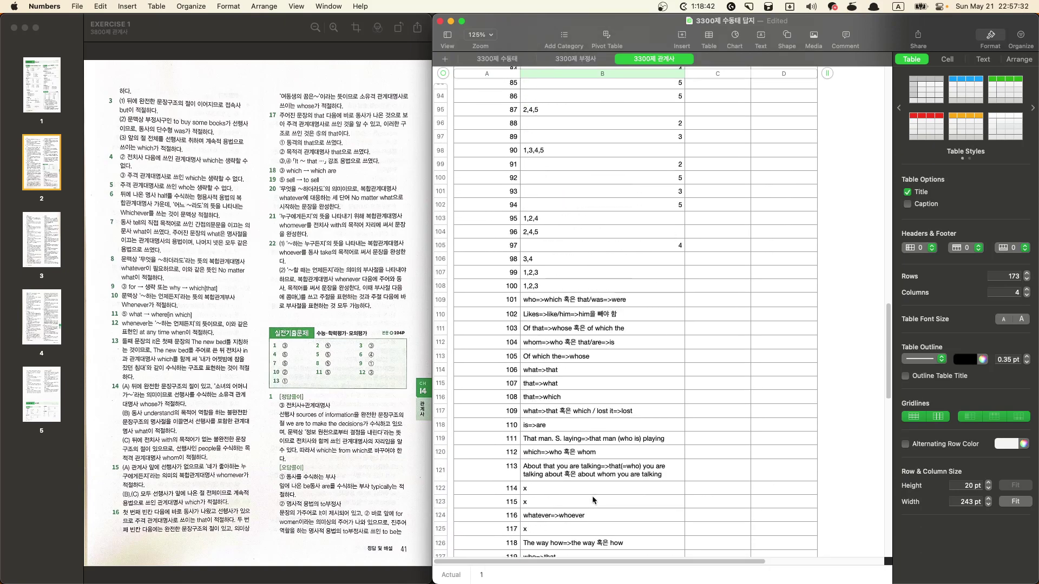
pyautogui.hotkey('ctrl', 'Up')
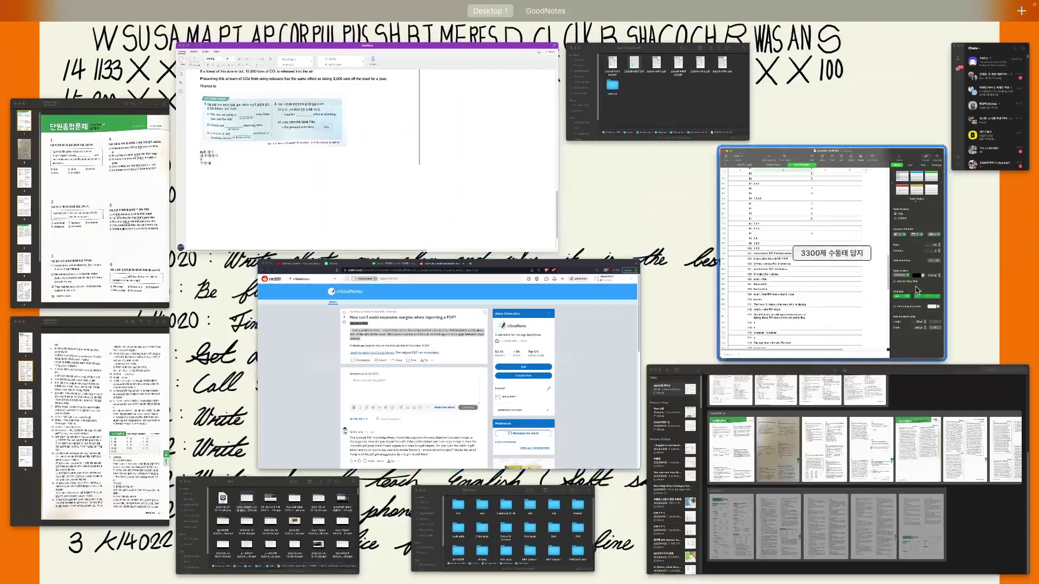
pyautogui.click(916, 289)
pyautogui.scroll(-15, 636, 335)
pyautogui.scroll(6, 636, 335)
pyautogui.hotkey('ctrl', 'Right')
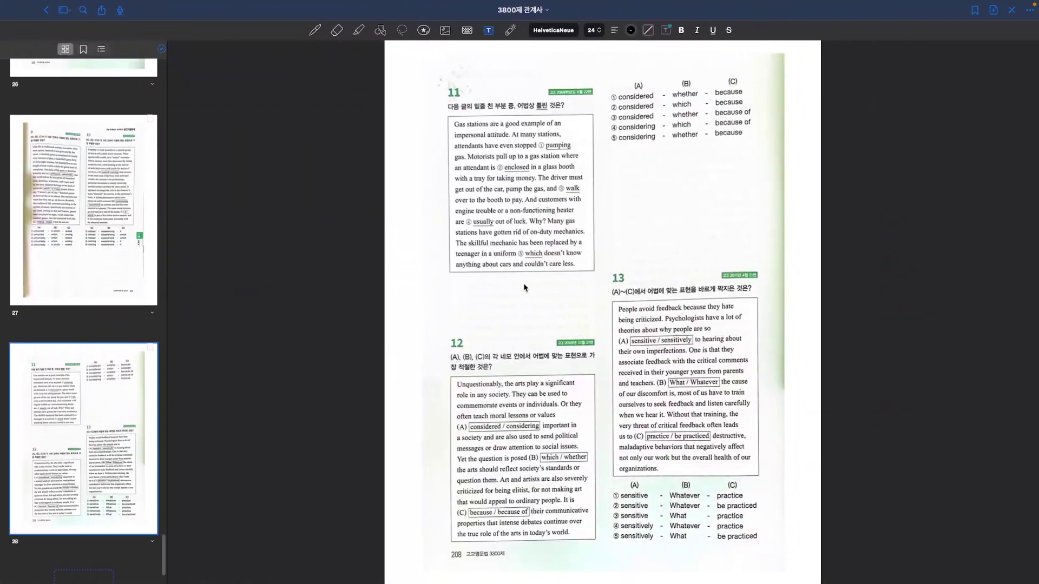
pyautogui.scroll(15, 656, 374)
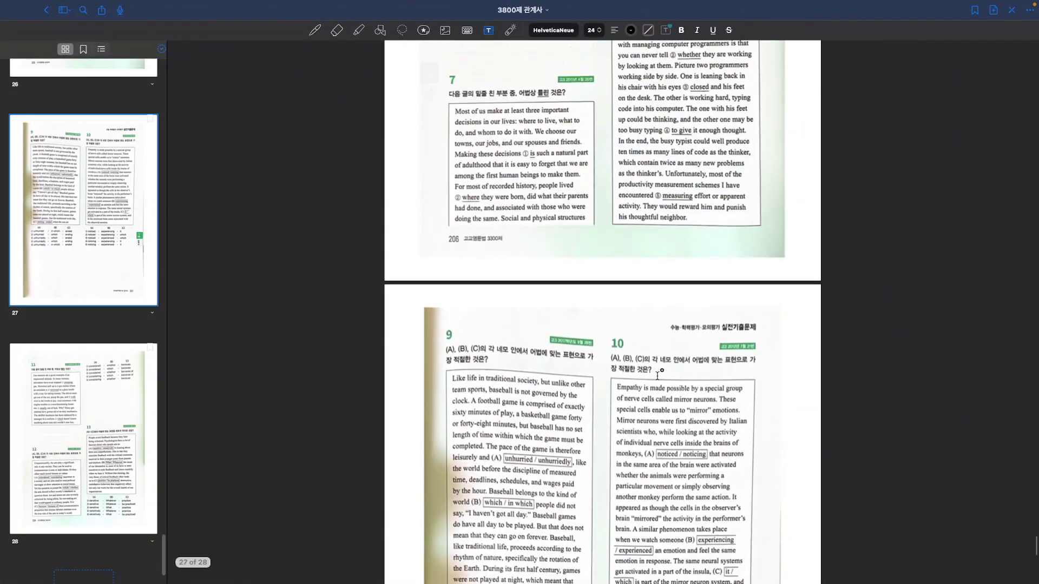
pyautogui.scroll(15, 657, 376)
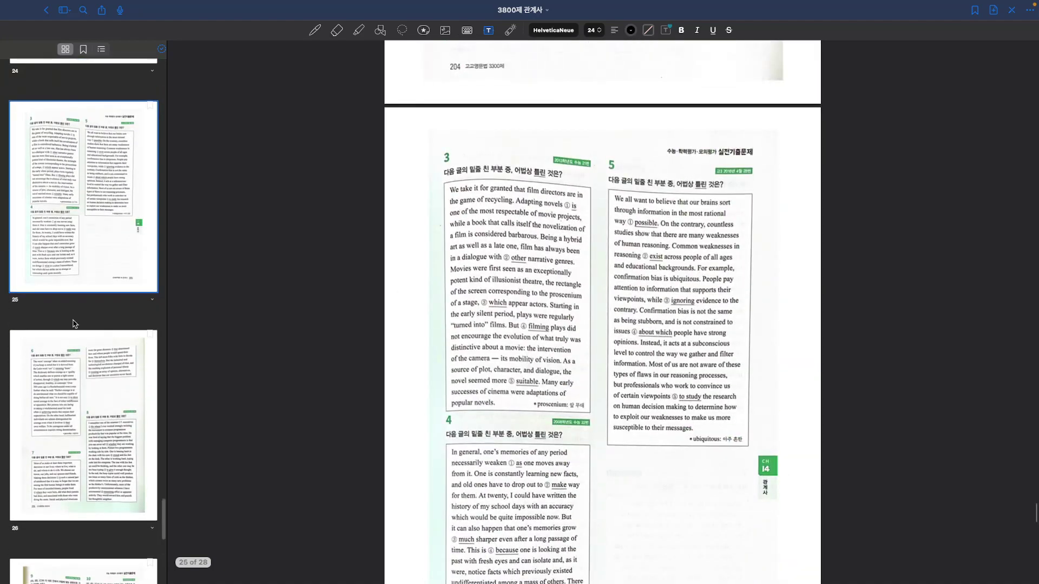
pyautogui.scroll(10, 73, 323)
pyautogui.click(85, 306)
pyautogui.scroll(5, 82, 312)
pyautogui.click(98, 211)
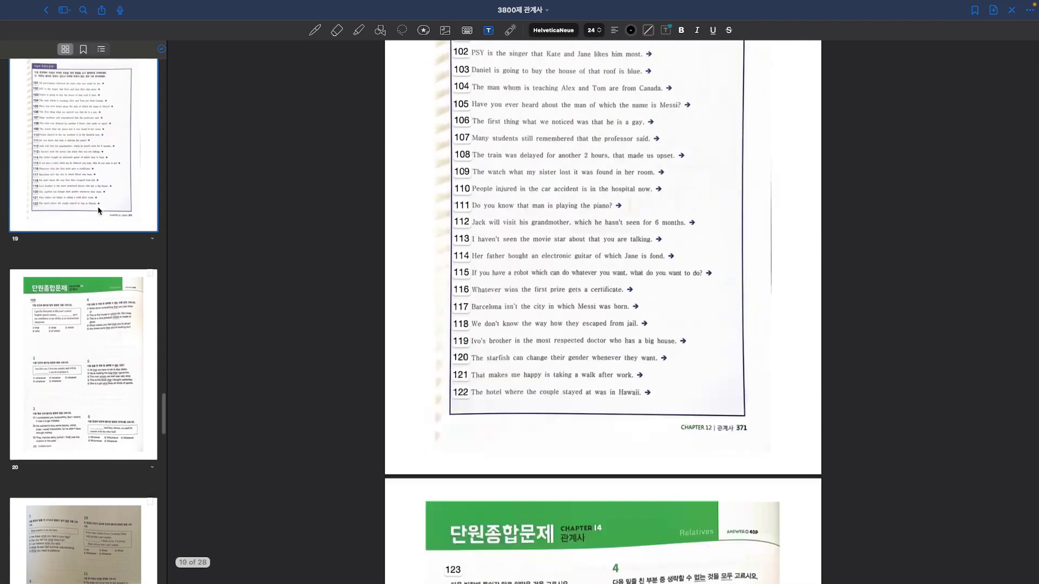
pyautogui.click(96, 342)
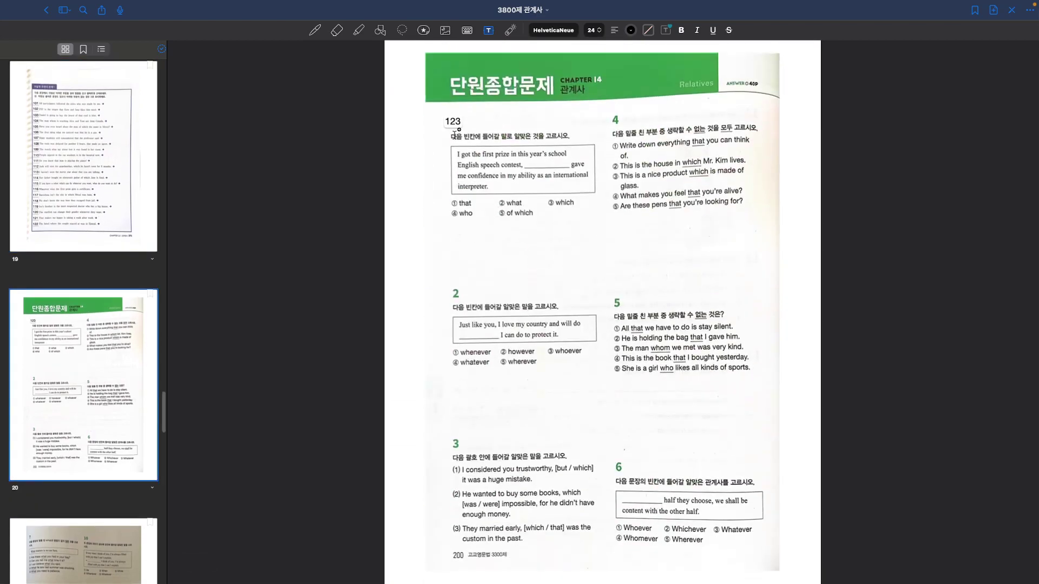
# Step: Duplicate the 123 text label and place copies reading 124 and 125 over question numbers 2 and 3
pyautogui.click(457, 122)
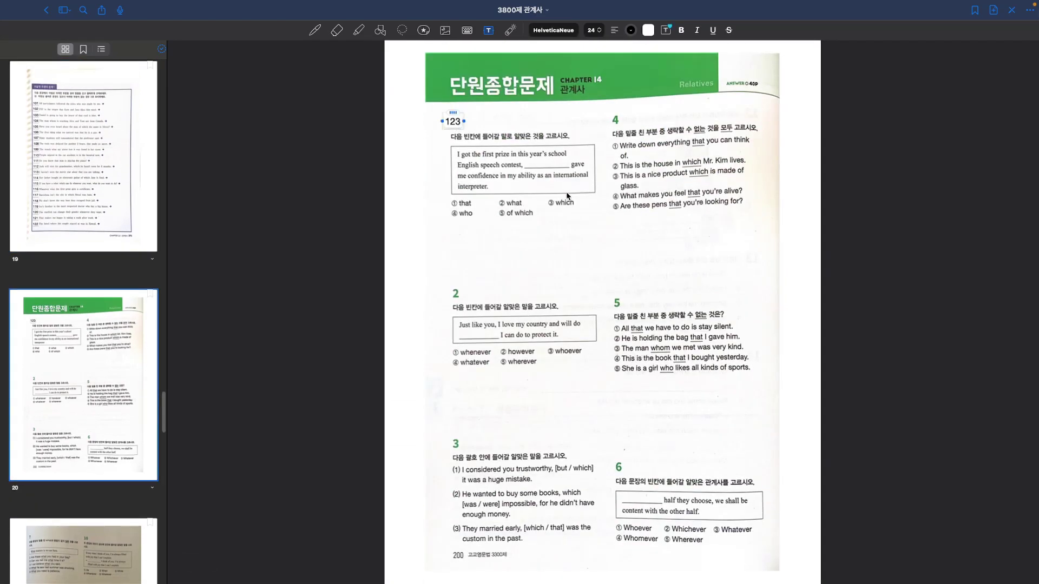
pyautogui.click(598, 264)
pyautogui.write('123')
pyautogui.moveTo(611, 304); pyautogui.dragTo(459, 285)
pyautogui.click(552, 328)
pyautogui.press('super+v')
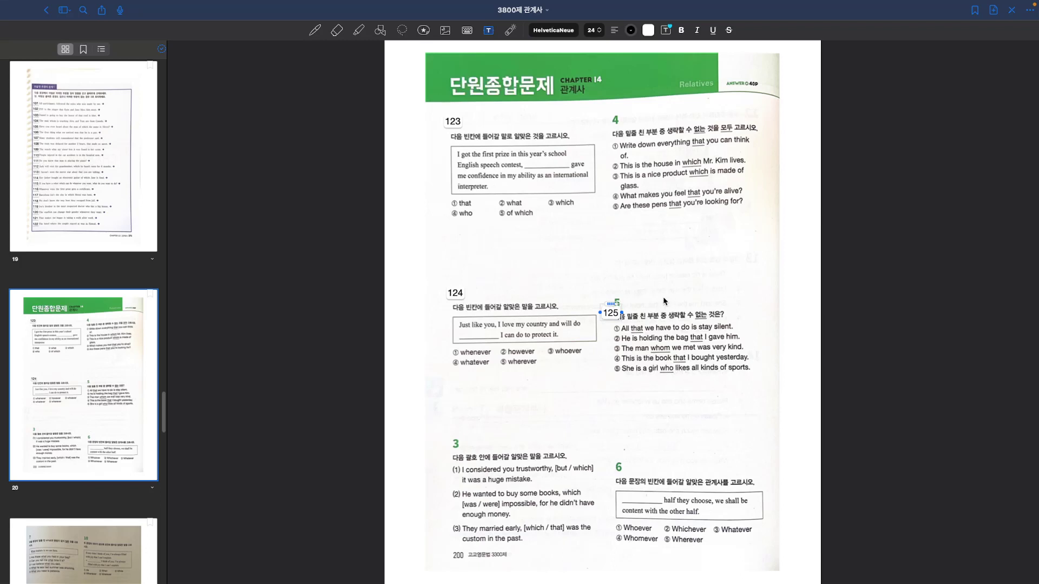
pyautogui.moveTo(612, 303); pyautogui.dragTo(459, 432)
# Step: Place label copies reading 126, 127 and 128 over question numbers 4, 5 and 6
pyautogui.click(565, 399)
pyautogui.press('super+v')
pyautogui.moveTo(611, 306); pyautogui.dragTo(615, 113)
pyautogui.click(617, 263)
pyautogui.press('super+v')
pyautogui.moveTo(614, 303)
pyautogui.mouseDown()
pyautogui.moveTo(620, 282)
pyautogui.moveTo(620, 290)
pyautogui.mouseUp()
pyautogui.click(602, 361)
pyautogui.press('super+v')
pyautogui.moveTo(611, 301); pyautogui.dragTo(620, 456)
pyautogui.click(666, 418)
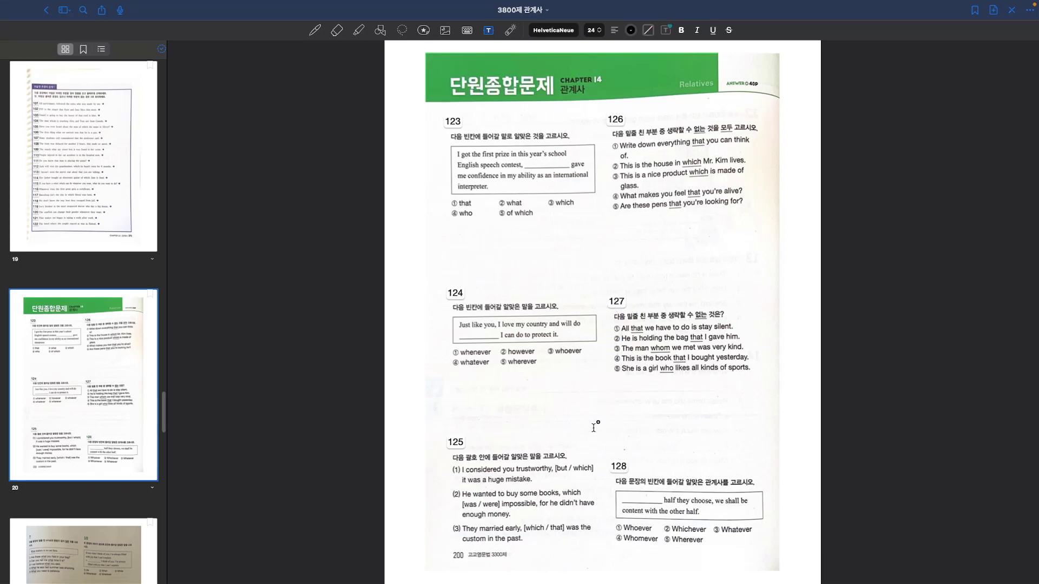
# Step: Duplicate the 128 label onto page 21 and place copies reading 129 and 130 over question numbers 7 and 8
pyautogui.scroll(-2, 588, 427)
pyautogui.click(619, 418)
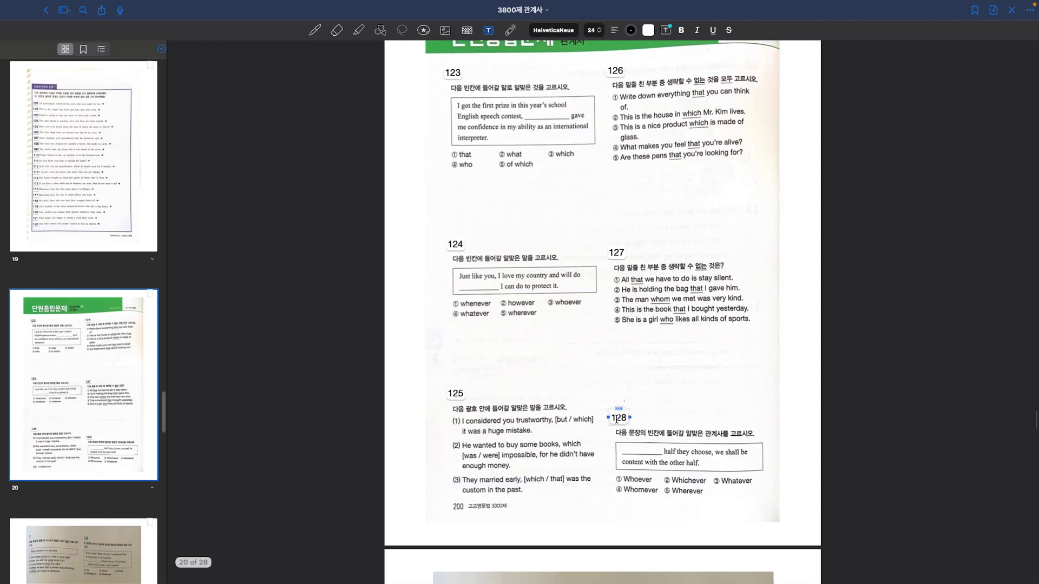
pyautogui.scroll(-10, 533, 292)
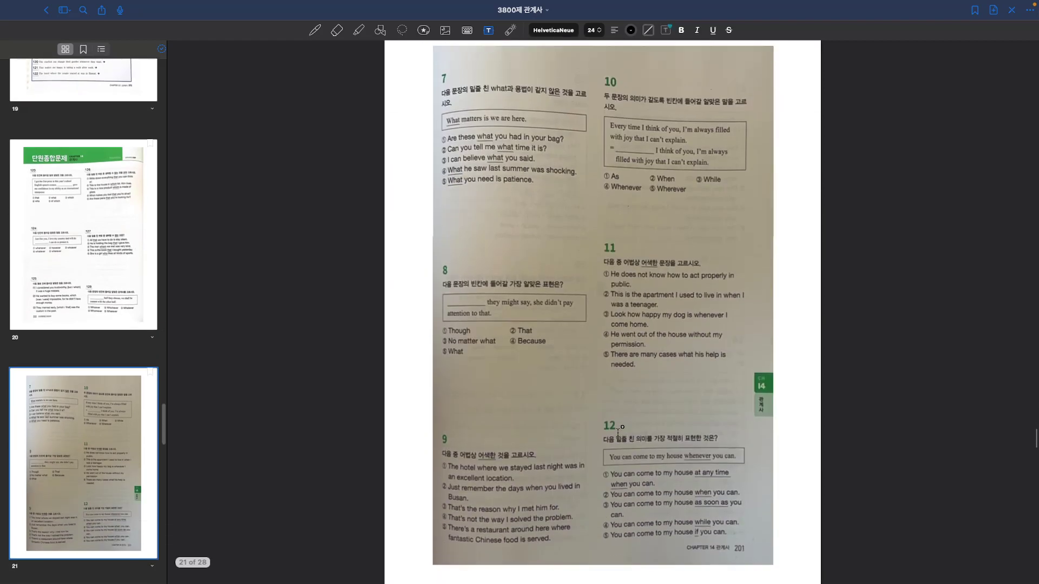
pyautogui.click(528, 298)
pyautogui.click(610, 303)
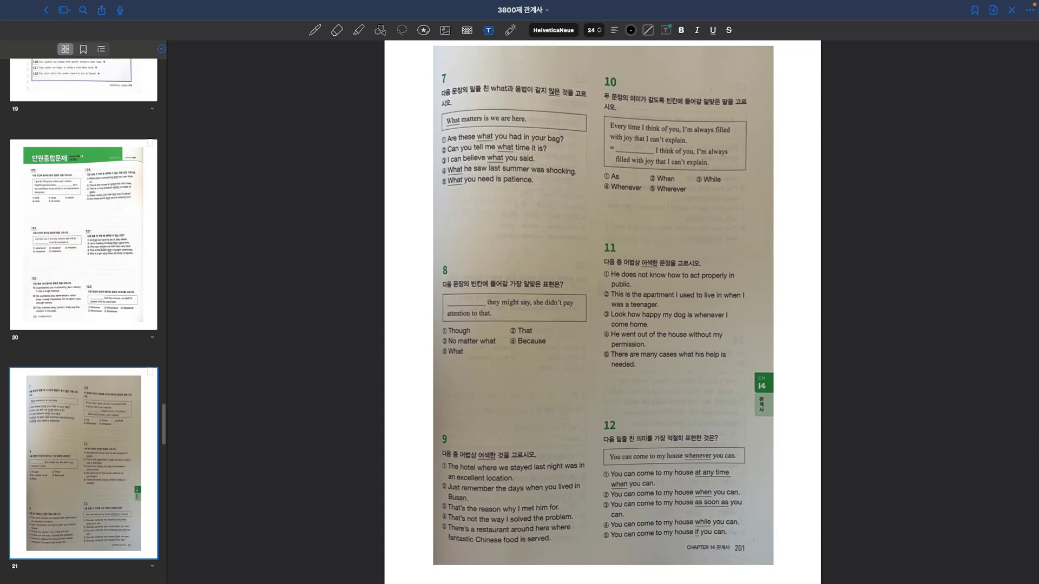
pyautogui.press('super+v')
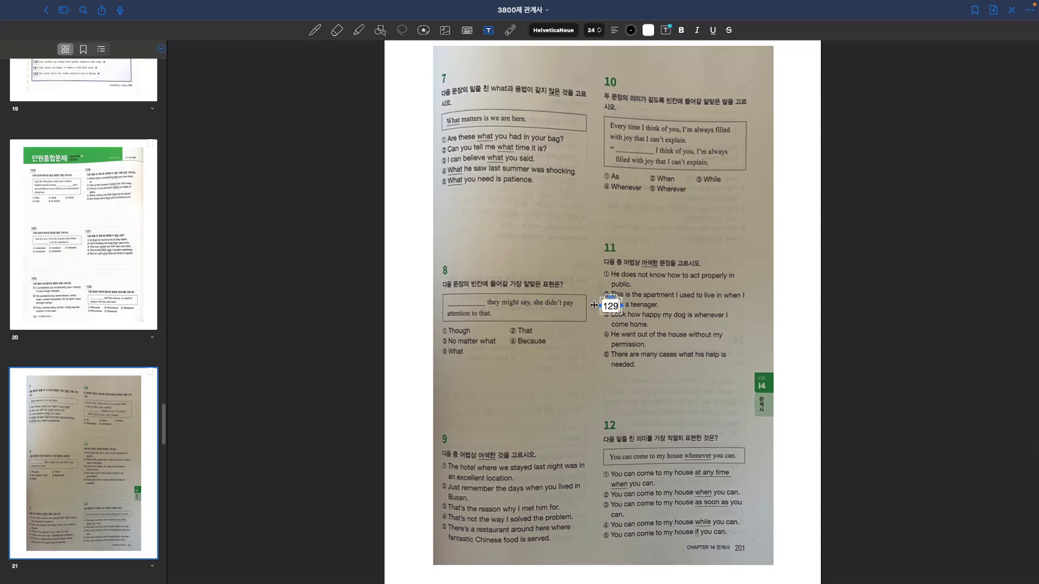
pyautogui.moveTo(611, 298); pyautogui.dragTo(444, 69)
pyautogui.press('super+v')
pyautogui.moveTo(612, 297); pyautogui.dragTo(446, 260)
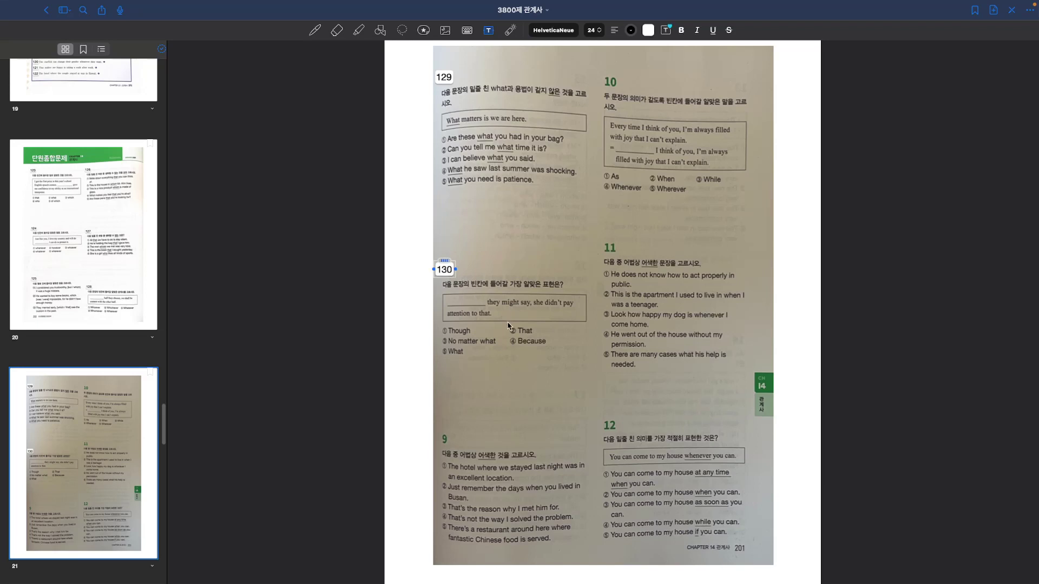
# Step: Place label copies reading 131 and 132 over question numbers 9 and 10
pyautogui.press('super+v')
pyautogui.moveTo(613, 292); pyautogui.dragTo(448, 426)
pyautogui.press('super+v')
pyautogui.moveTo(616, 294); pyautogui.dragTo(615, 71)
# Step: Place label copies reading 133 and 134 over question numbers 11 and 12
pyautogui.press('super+v')
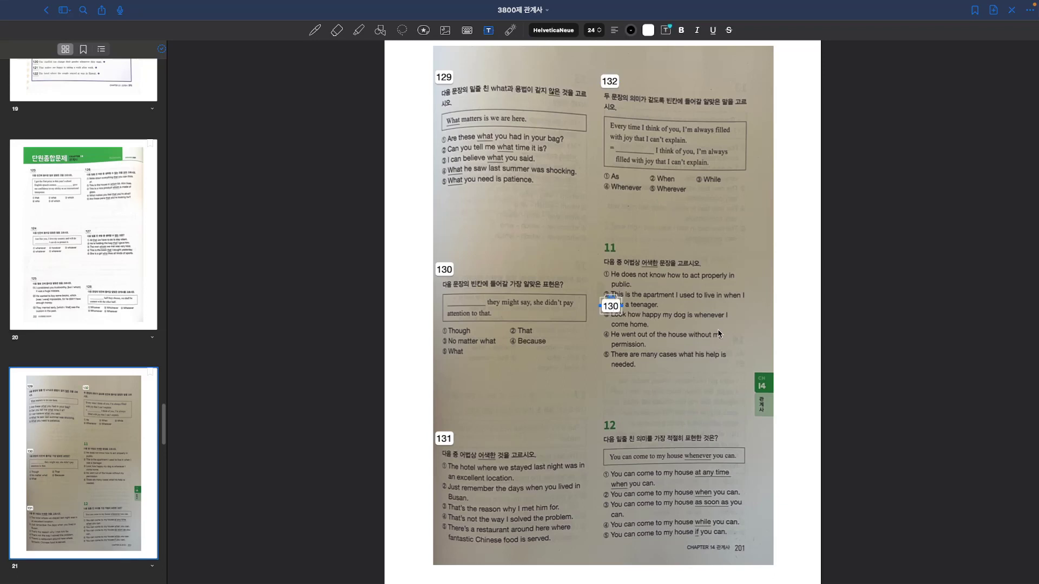
pyautogui.moveTo(610, 295); pyautogui.dragTo(608, 237)
pyautogui.click(651, 356)
pyautogui.press('super+v')
pyautogui.moveTo(607, 296); pyautogui.dragTo(607, 414)
pyautogui.click(626, 476)
# Step: Paste the number label onto page 22 and place copies reading 135 and 136 over question numbers 13 and 14
pyautogui.scroll(-3, 627, 476)
pyautogui.scroll(-12, 627, 476)
pyautogui.scroll(-1, 530, 499)
pyautogui.click(523, 394)
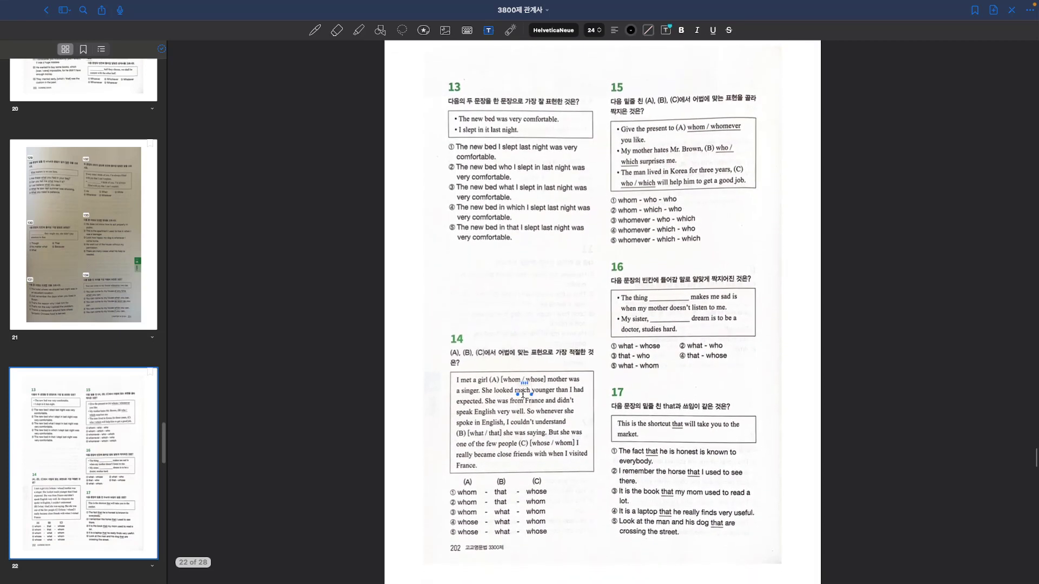
pyautogui.click(557, 394)
pyautogui.press('super+v')
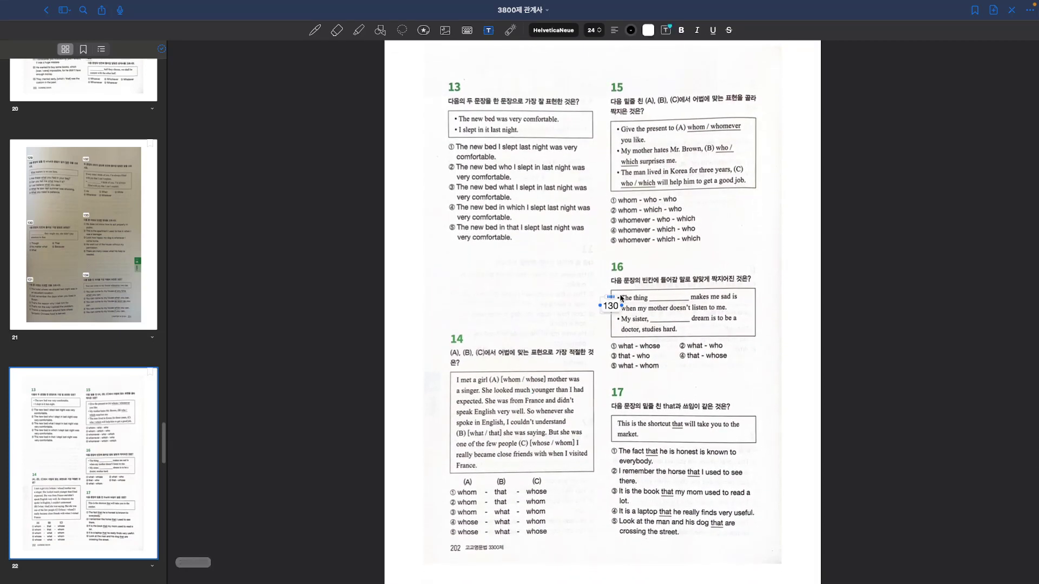
pyautogui.press('BackSpace')
pyautogui.moveTo(615, 288); pyautogui.dragTo(457, 74)
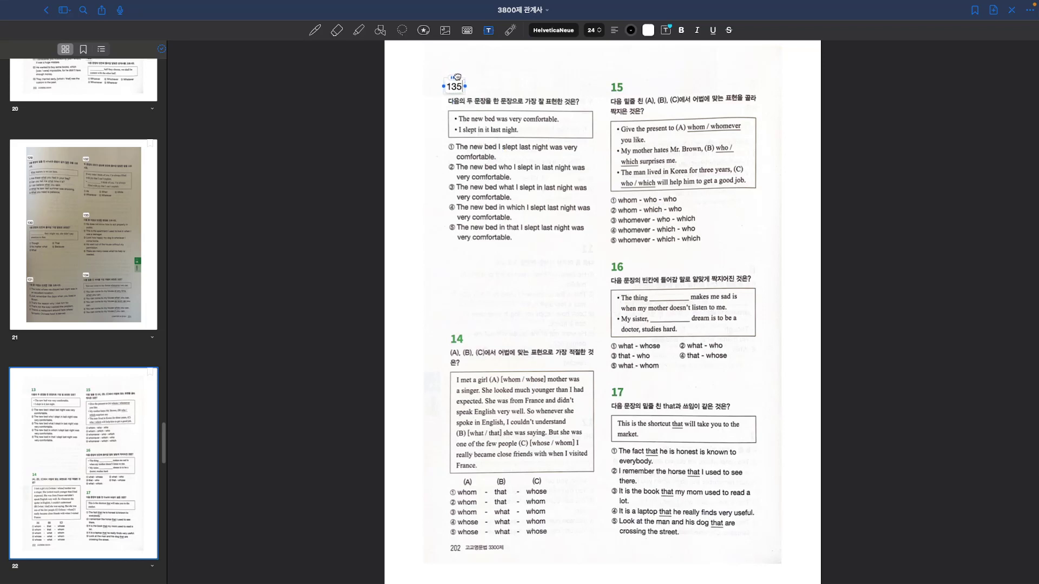
pyautogui.click(601, 313)
pyautogui.press('super+v')
pyautogui.moveTo(615, 299); pyautogui.dragTo(461, 331)
# Step: Place label copies reading 137, 138 and 139 over question numbers 15, 16 and 17
pyautogui.click(534, 320)
pyautogui.press('super+v')
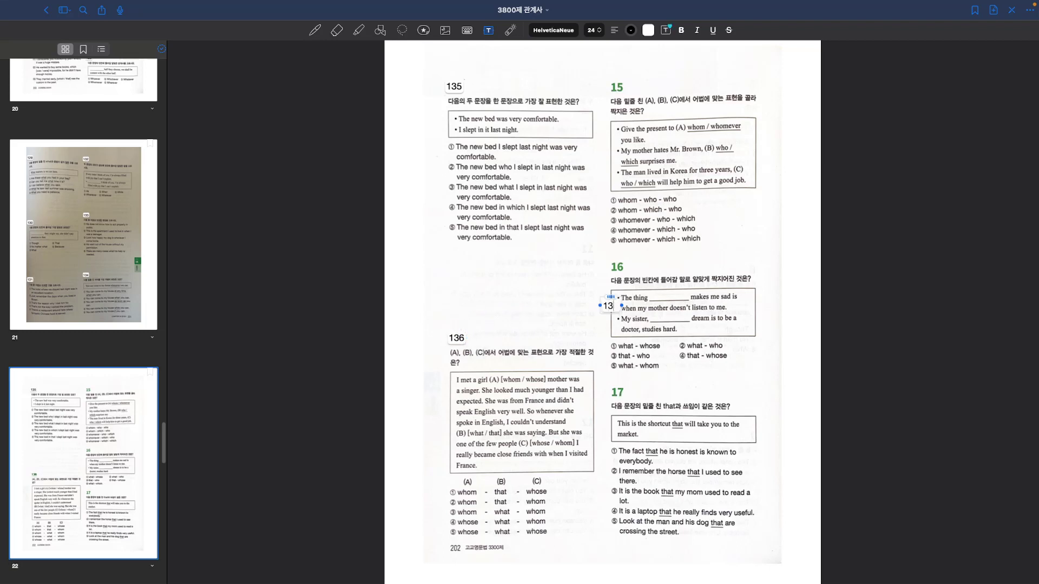
pyautogui.moveTo(610, 296); pyautogui.dragTo(615, 77)
pyautogui.press('super+v')
pyautogui.moveTo(611, 296); pyautogui.dragTo(616, 258)
pyautogui.click(620, 343)
pyautogui.press('super+v')
pyautogui.moveTo(610, 297); pyautogui.dragTo(619, 382)
pyautogui.scroll(-12, 595, 461)
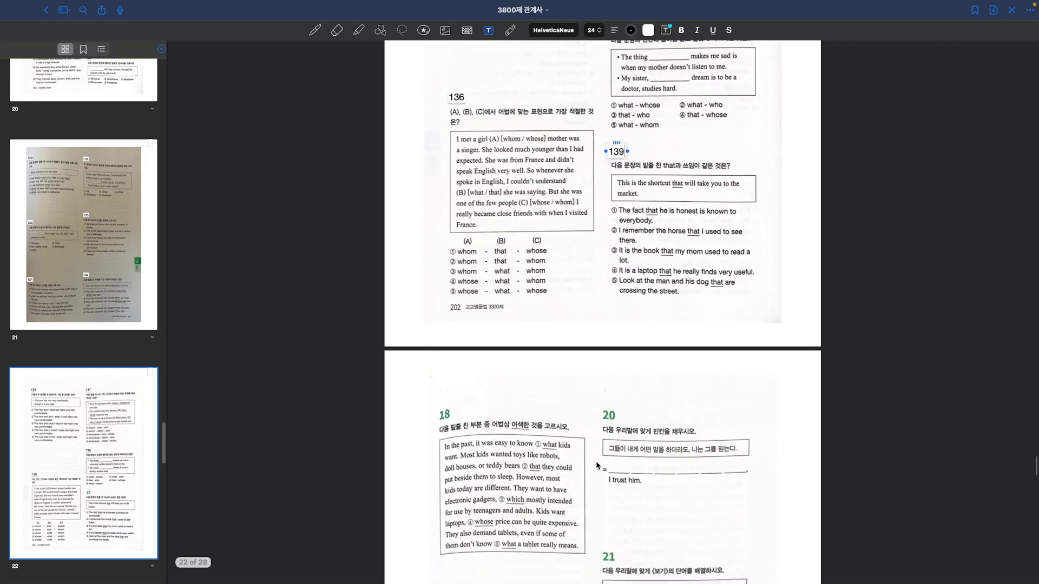
# Step: Paste the number label onto page 23, change it to 140 and place it over question number 18
pyautogui.scroll(3, 533, 314)
pyautogui.press('super+v')
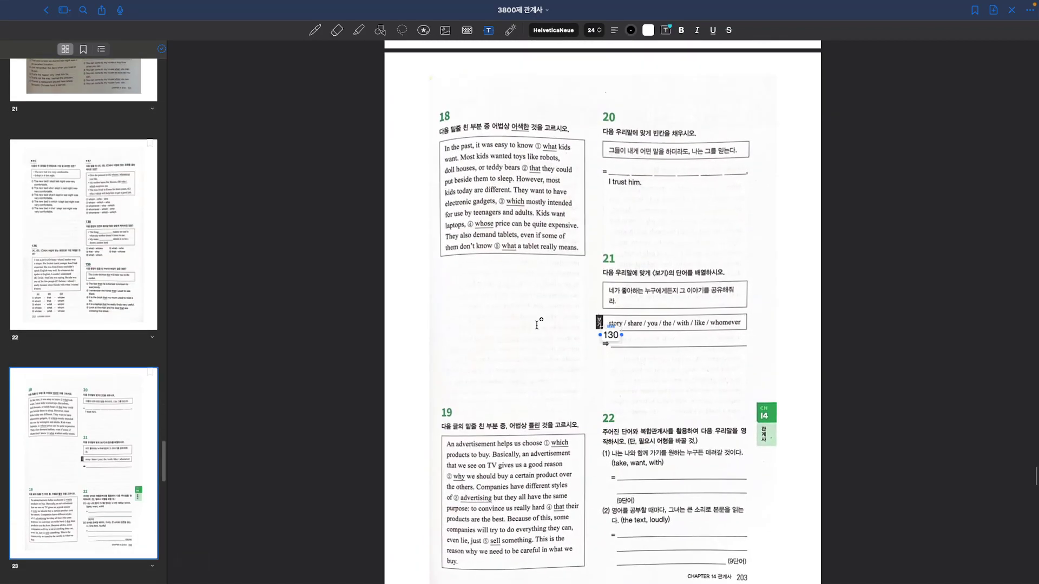
pyautogui.doubleClick(607, 335)
pyautogui.press('BackSpace')
pyautogui.press('BackSpace')
pyautogui.write('400')
pyautogui.press('BackSpace')
pyautogui.moveTo(611, 325); pyautogui.dragTo(446, 103)
pyautogui.click(511, 132)
pyautogui.click(450, 117)
# Step: Place label copies reading 141 and 142 over question numbers 19 and 20
pyautogui.click(547, 307)
pyautogui.press('super+v')
pyautogui.moveTo(610, 326); pyautogui.dragTo(449, 402)
pyautogui.click(533, 342)
pyautogui.press('super+v')
pyautogui.press('BackSpace')
pyautogui.write('2')
pyautogui.moveTo(607, 325); pyautogui.dragTo(606, 107)
# Step: Place label copies reading 143 and 144 over question numbers 21 and 22
pyautogui.click(616, 229)
pyautogui.press('super+v')
pyautogui.click(612, 335)
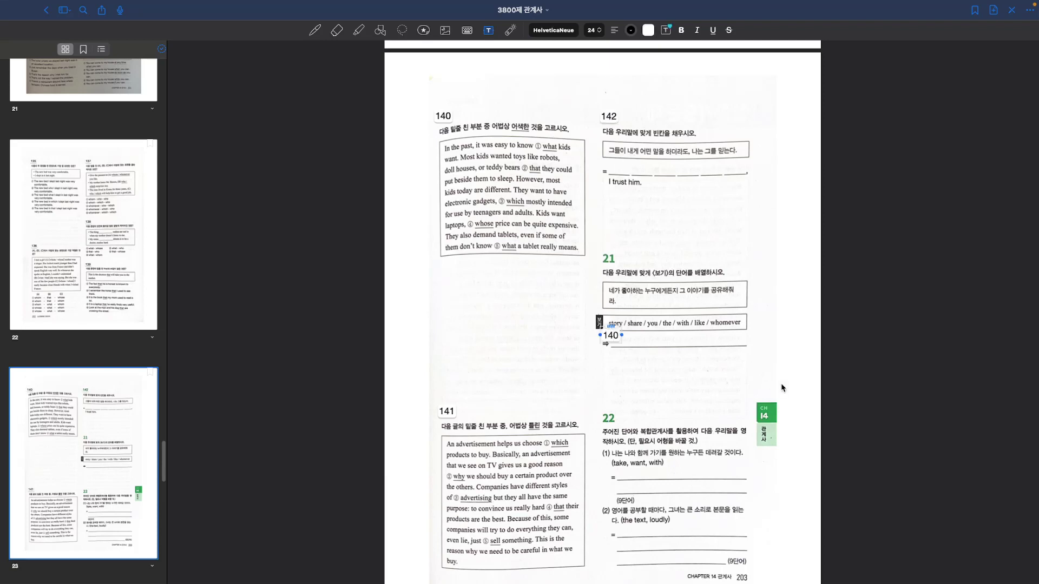
pyautogui.moveTo(618, 323); pyautogui.dragTo(615, 246)
pyautogui.click(634, 387)
pyautogui.press('super+v')
pyautogui.press('BackSpace')
pyautogui.write('4')
pyautogui.moveTo(614, 325); pyautogui.dragTo(611, 406)
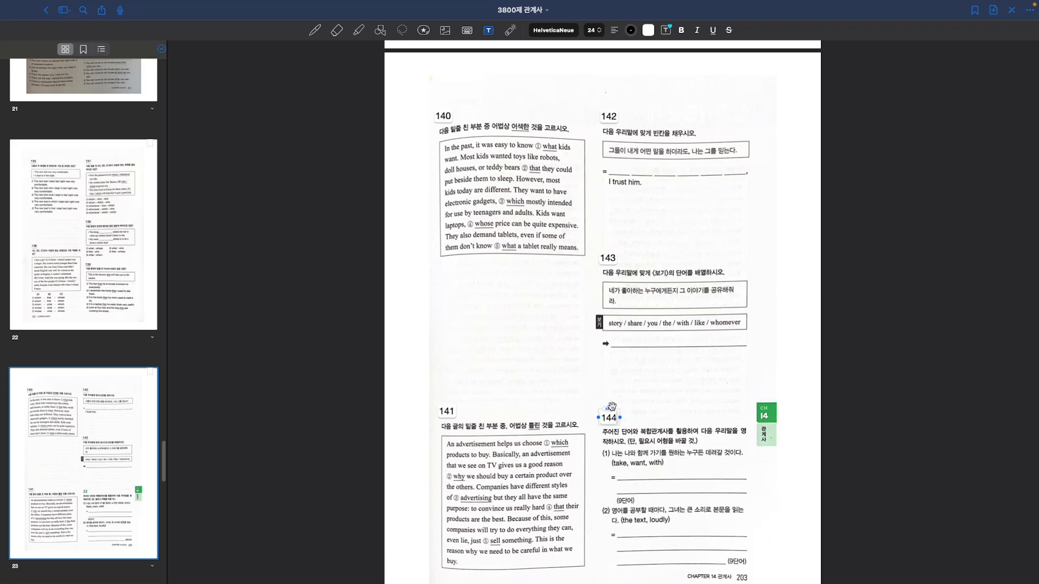
# Step: Paste the number label onto page 24 and place copies reading 145 and 146 over question numbers 1 and 2
pyautogui.scroll(-7, 581, 430)
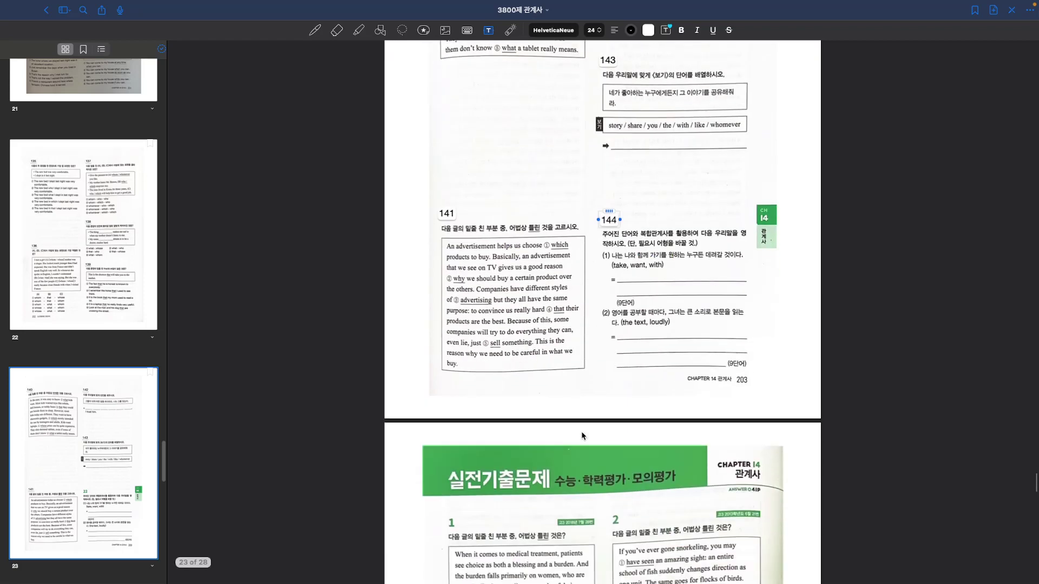
pyautogui.scroll(-4, 582, 430)
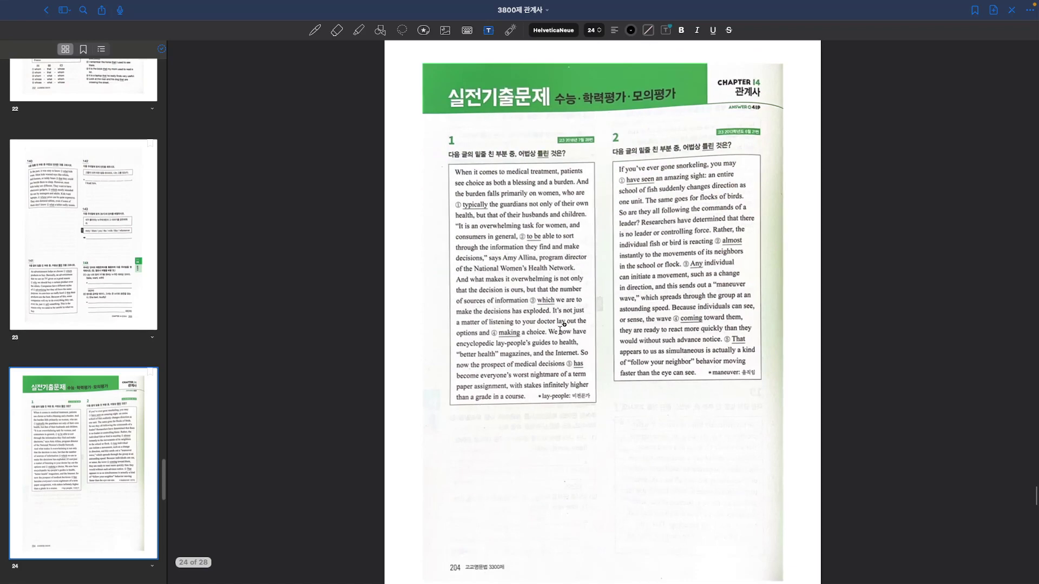
pyautogui.press('super+v')
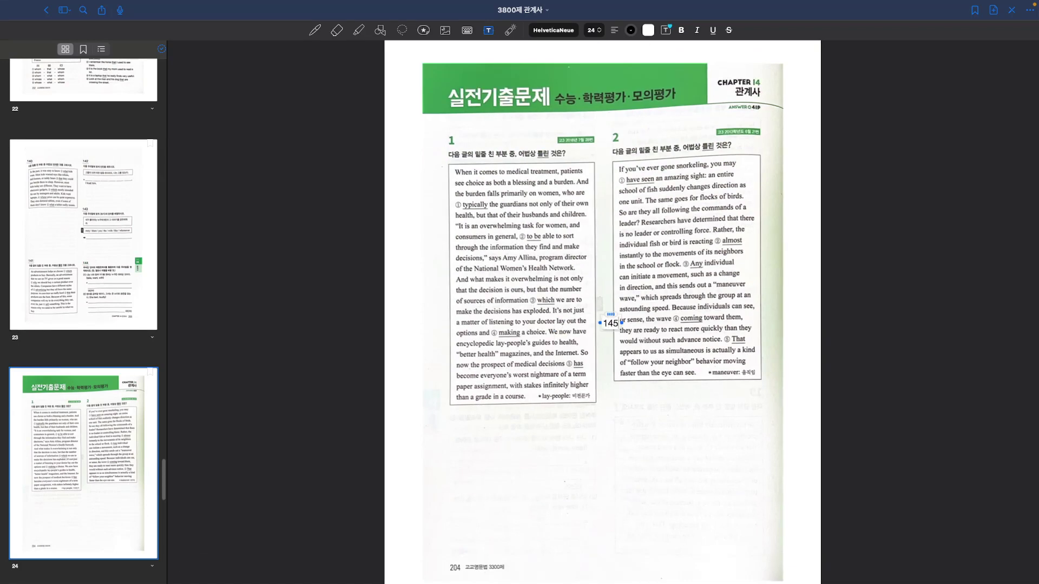
pyautogui.moveTo(611, 314); pyautogui.dragTo(457, 132)
pyautogui.press('super+v')
pyautogui.moveTo(610, 314); pyautogui.dragTo(619, 125)
# Step: Paste the number label onto page 25 and place copies reading 147, 148 and 149 over question numbers 3, 4 and 5
pyautogui.scroll(-5, 583, 325)
pyautogui.scroll(-5, 584, 327)
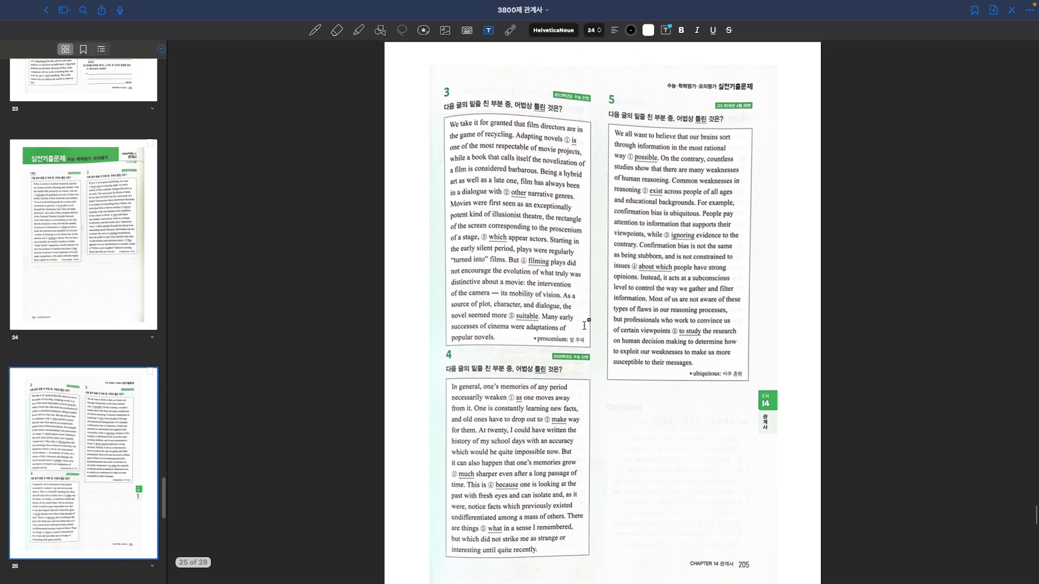
pyautogui.write('146')
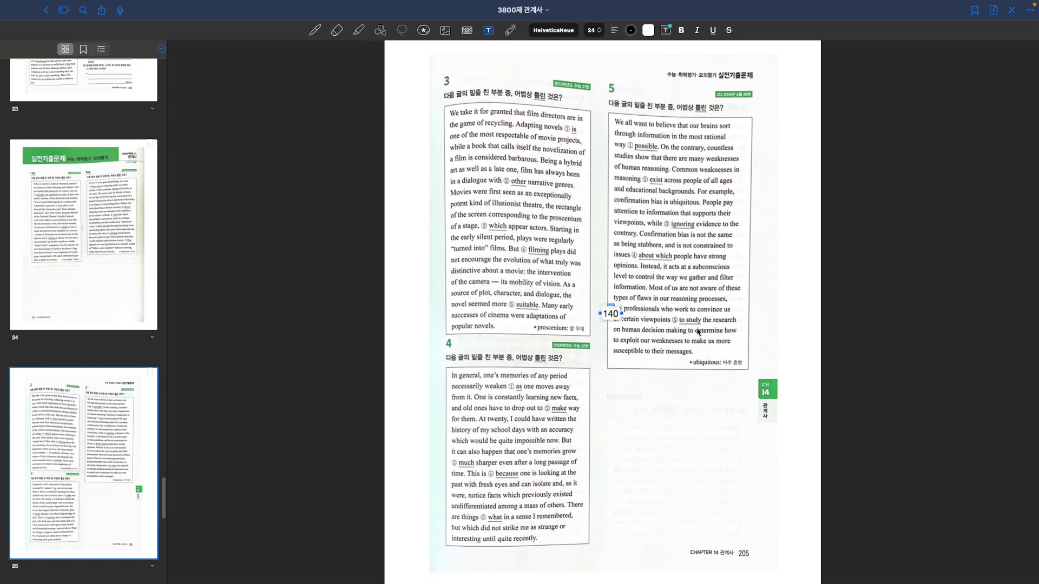
pyautogui.moveTo(606, 304); pyautogui.dragTo(444, 72)
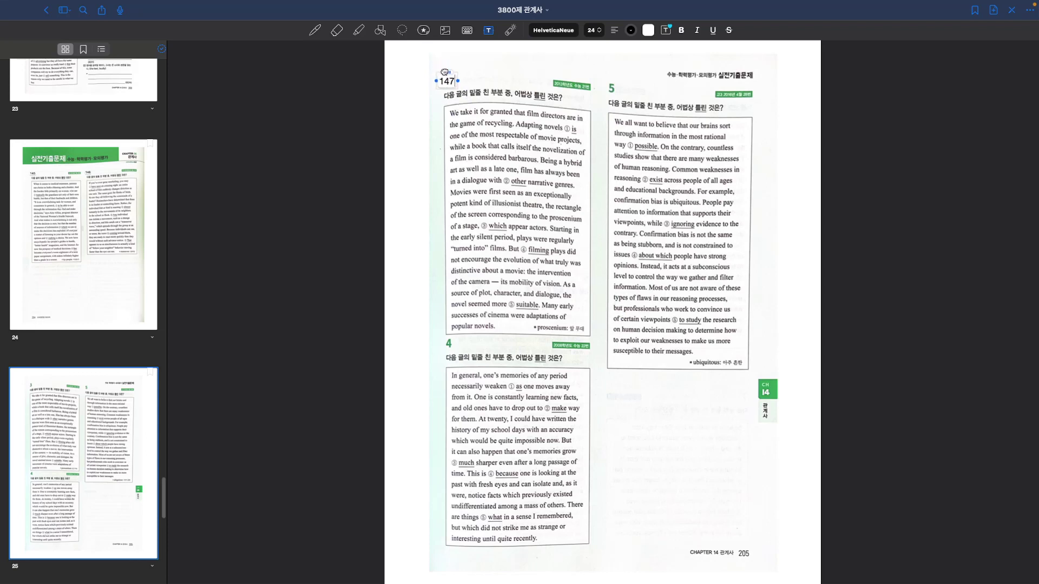
pyautogui.click(526, 250)
pyautogui.write('140')
pyautogui.moveTo(612, 301); pyautogui.dragTo(449, 334)
pyautogui.click(551, 315)
pyautogui.write('140')
pyautogui.moveTo(610, 305); pyautogui.dragTo(609, 79)
# Step: Paste the number label onto page 26, change it to 150 and place it over question number 6
pyautogui.scroll(-10, 619, 319)
pyautogui.scroll(2, 619, 319)
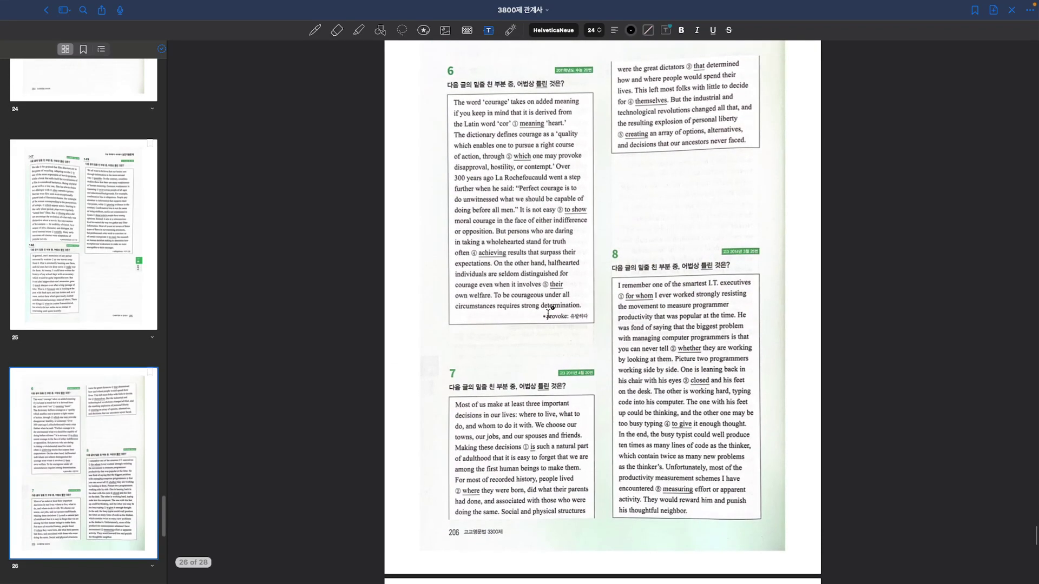
pyautogui.write('140')
pyautogui.click(614, 292)
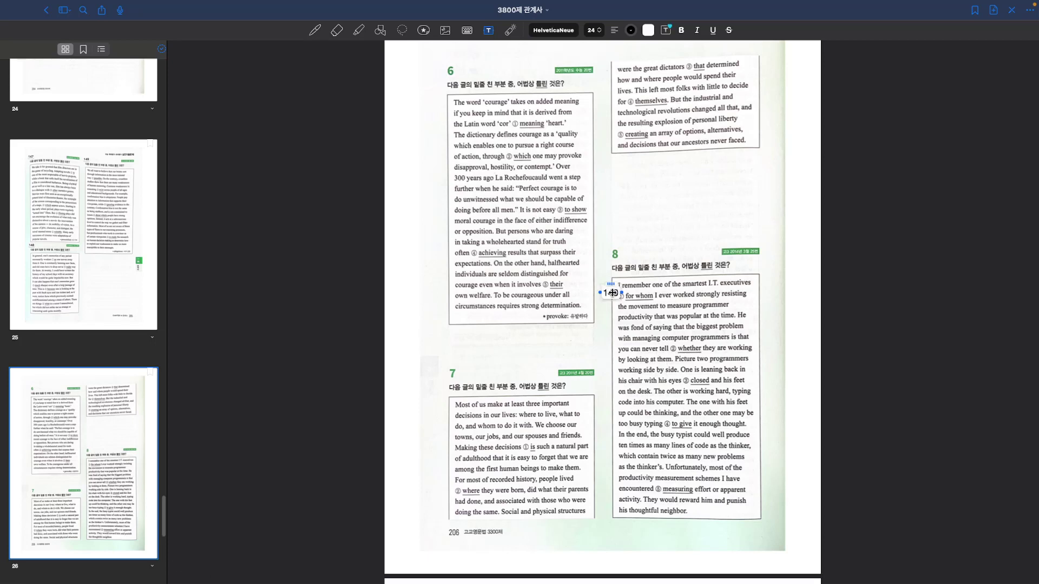
pyautogui.press('BackSpace')
pyautogui.write('50')
pyautogui.moveTo(611, 283); pyautogui.dragTo(455, 57)
pyautogui.click(530, 157)
pyautogui.click(457, 72)
# Step: Place label copies reading 151 and 152 over question numbers 7 and 8
pyautogui.press('super+v')
pyautogui.moveTo(612, 282); pyautogui.dragTo(457, 361)
pyautogui.click(575, 352)
pyautogui.write('150')
pyautogui.moveTo(610, 284); pyautogui.dragTo(612, 244)
# Step: Paste the number label onto page 27 and place copies reading 153 and 154 over question numbers 9 and 10
pyautogui.scroll(-3, 568, 442)
pyautogui.scroll(-9, 567, 440)
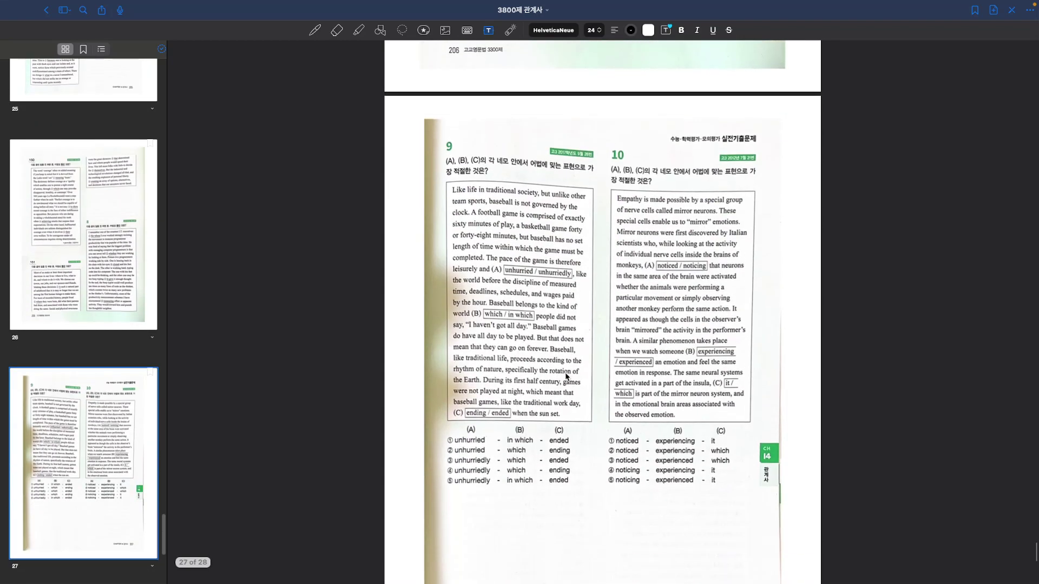
pyautogui.click(572, 353)
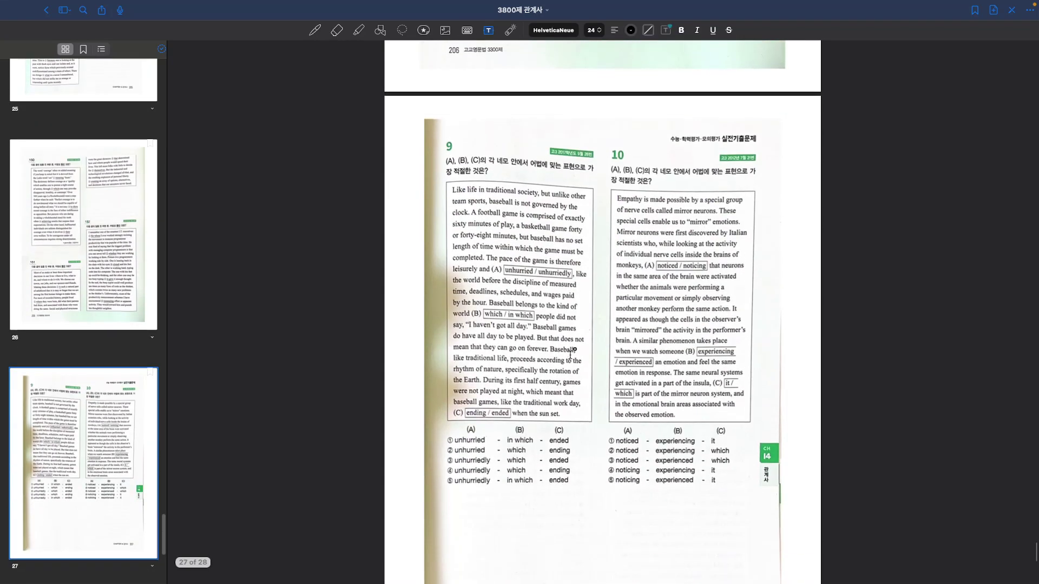
pyautogui.click(610, 382)
pyautogui.write('150')
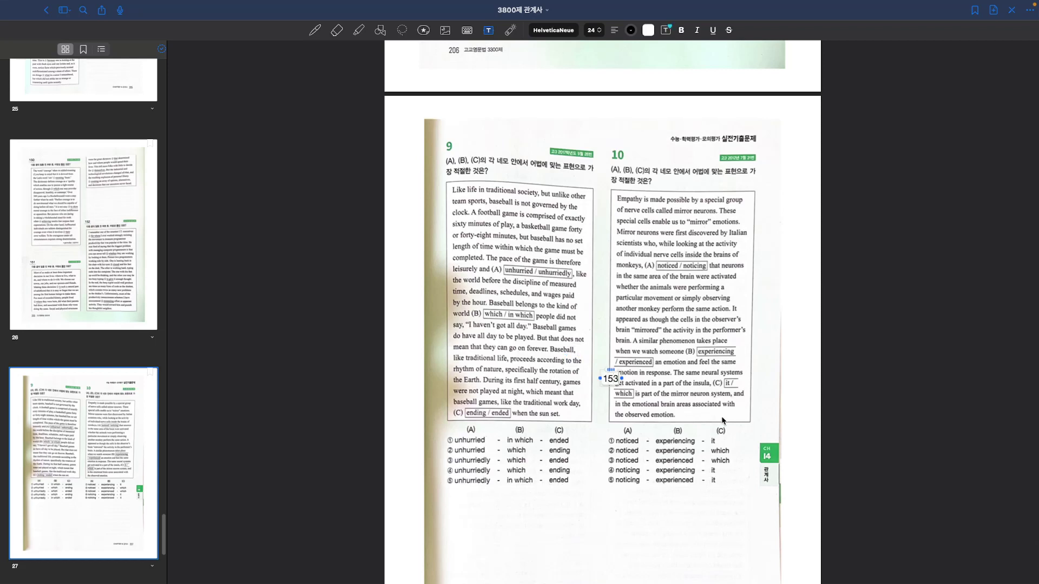
pyautogui.moveTo(611, 369); pyautogui.dragTo(445, 130)
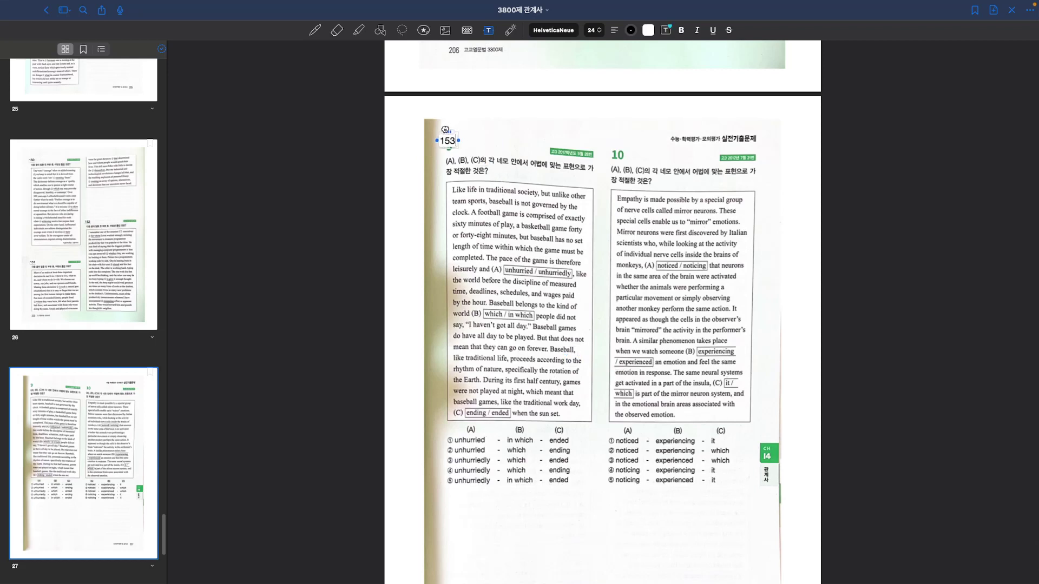
pyautogui.click(550, 244)
pyautogui.write('150')
pyautogui.moveTo(615, 368); pyautogui.dragTo(613, 130)
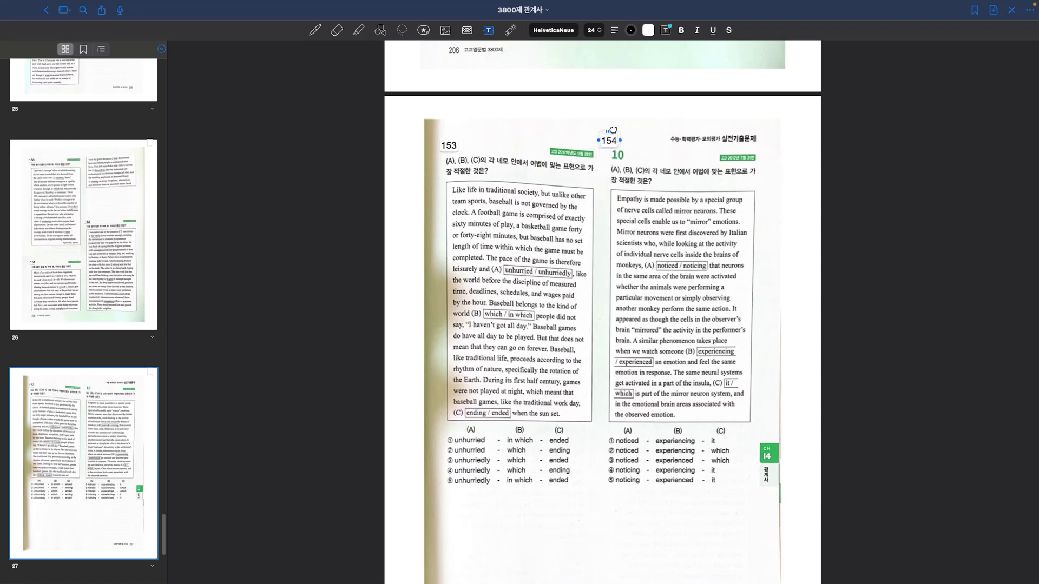
pyautogui.click(661, 268)
# Step: Switch to Numbers and check the last question numbers and answers at the end of the 관계사 sheet
pyautogui.scroll(-7, 661, 268)
pyautogui.scroll(6, 661, 266)
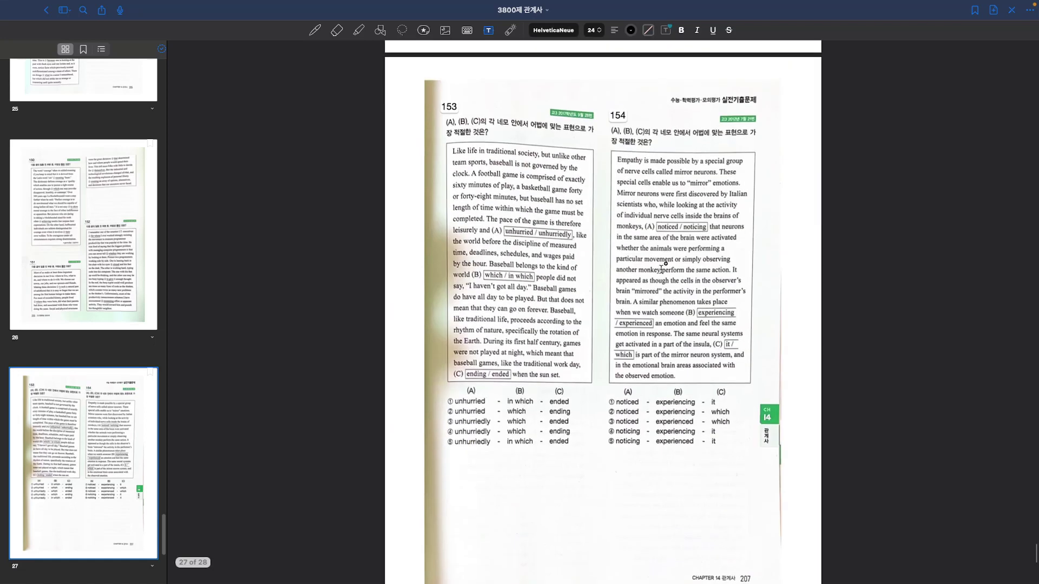
pyautogui.click(614, 117)
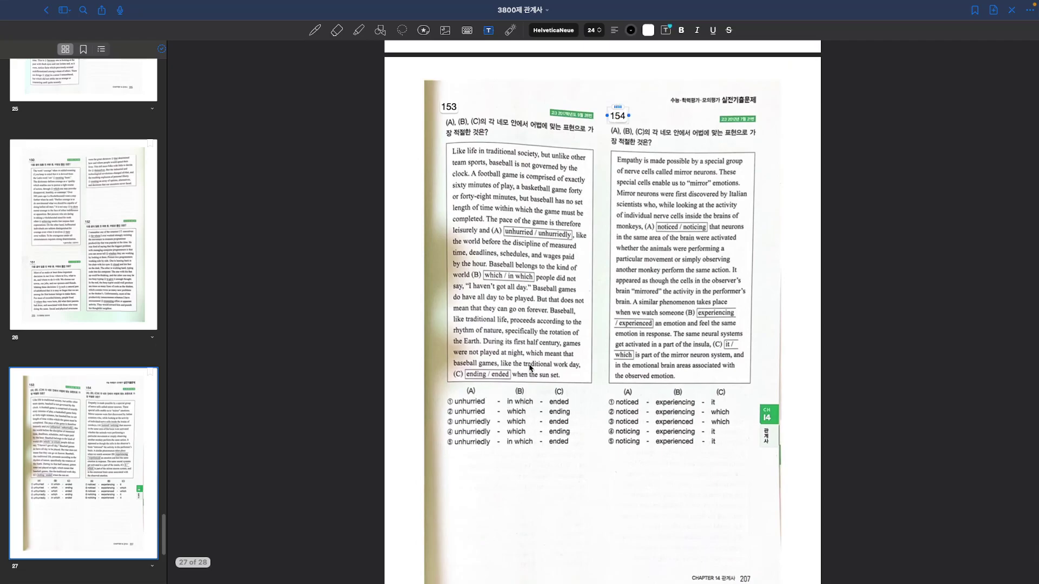
pyautogui.hotkey('ctrl', 'Up')
pyautogui.click(888, 335)
pyautogui.scroll(-3, 626, 447)
pyautogui.scroll(-5, 625, 446)
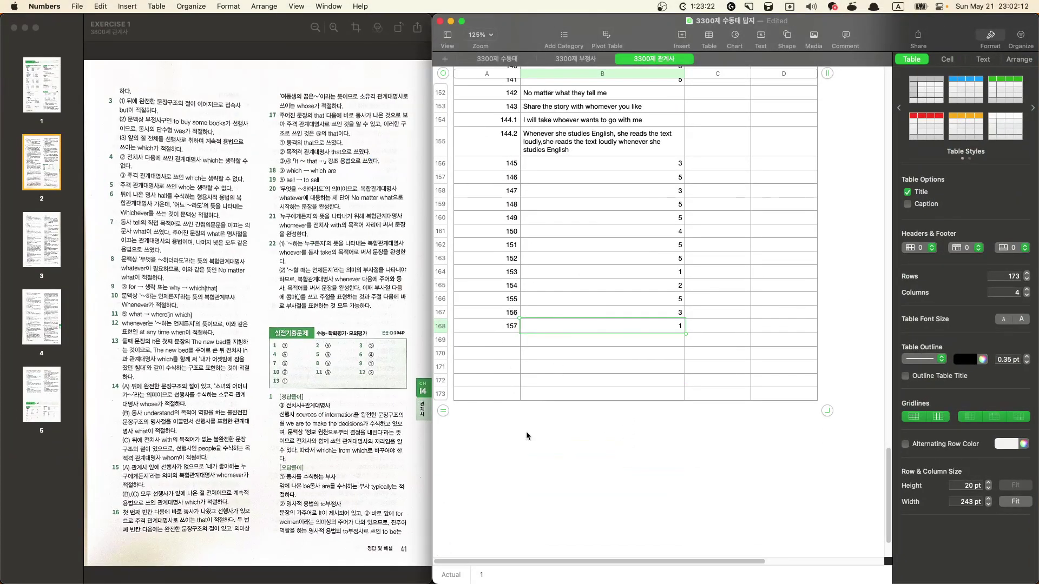
# Step: Return to GoodNotes and place label copies reading 155, 156 and 157 over question numbers 11, 12 and 13 on page 28
pyautogui.hotkey('ctrl', 'Up')
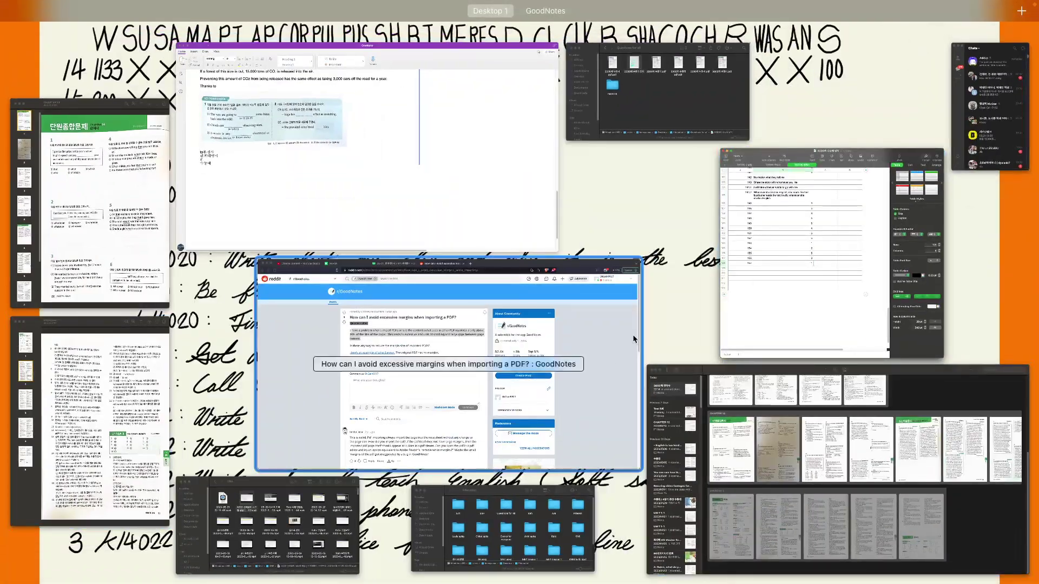
pyautogui.hotkey('ctrl', 'Right')
pyautogui.scroll(-10, 582, 281)
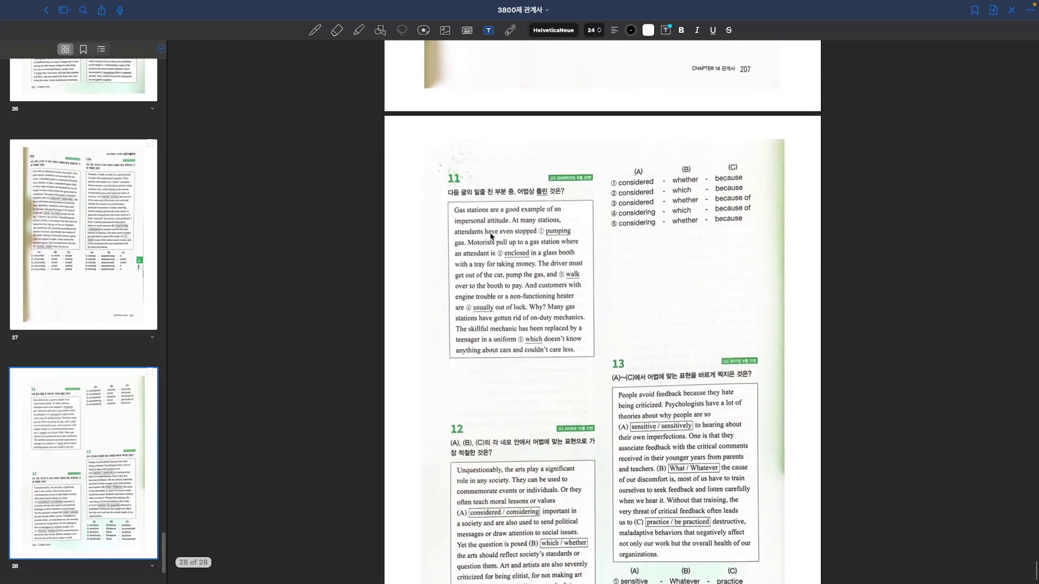
pyautogui.write('154')
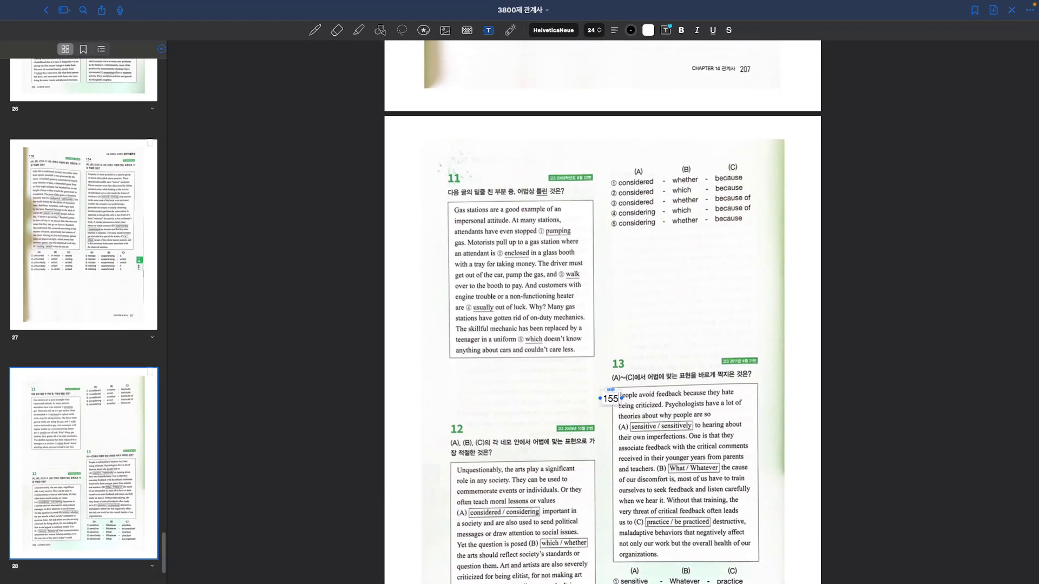
pyautogui.moveTo(615, 388); pyautogui.dragTo(459, 169)
pyautogui.write('154')
pyautogui.moveTo(609, 388); pyautogui.dragTo(458, 419)
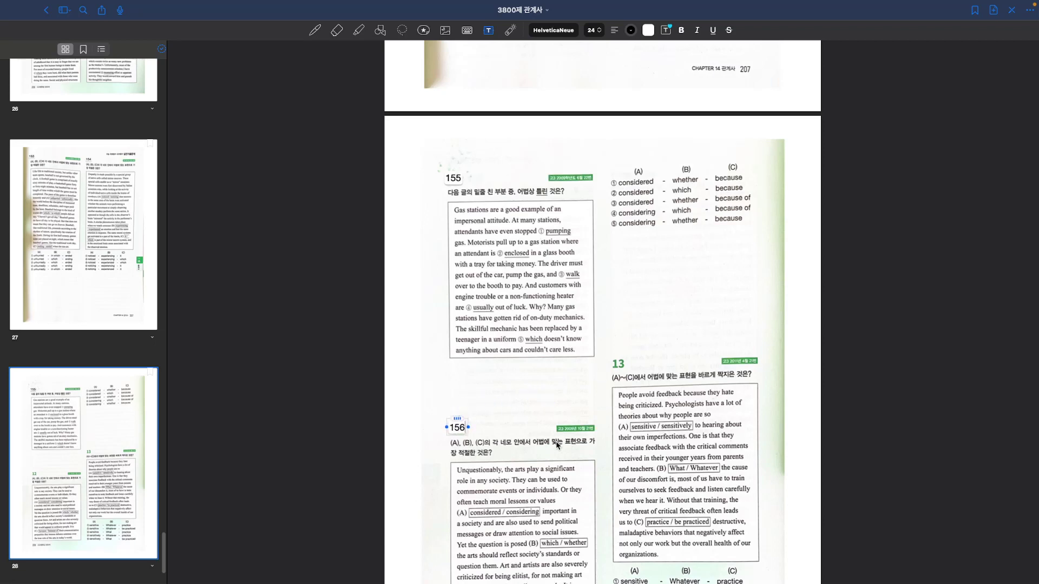
pyautogui.press('super+v')
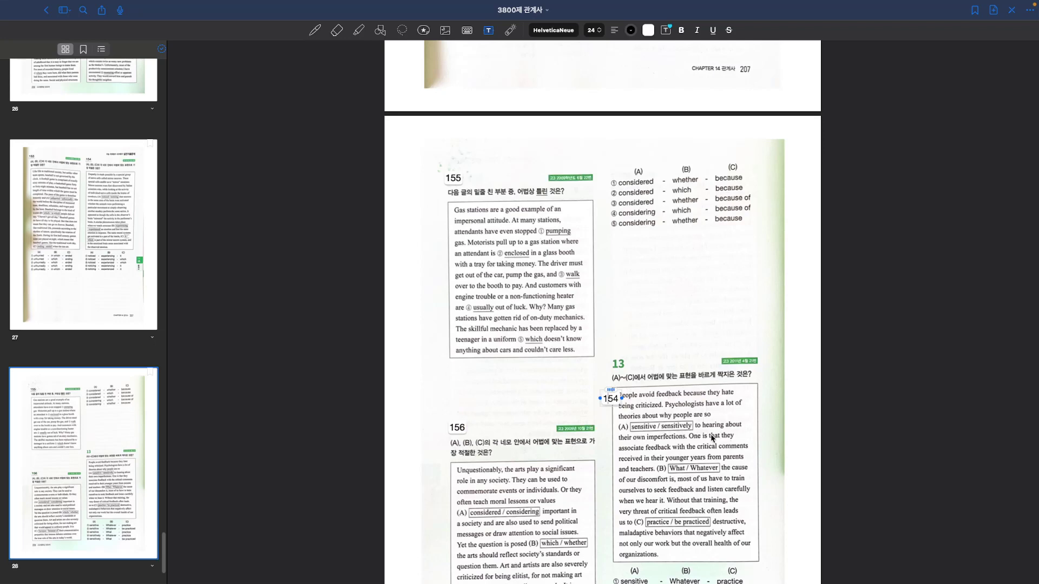
pyautogui.moveTo(615, 387); pyautogui.dragTo(624, 351)
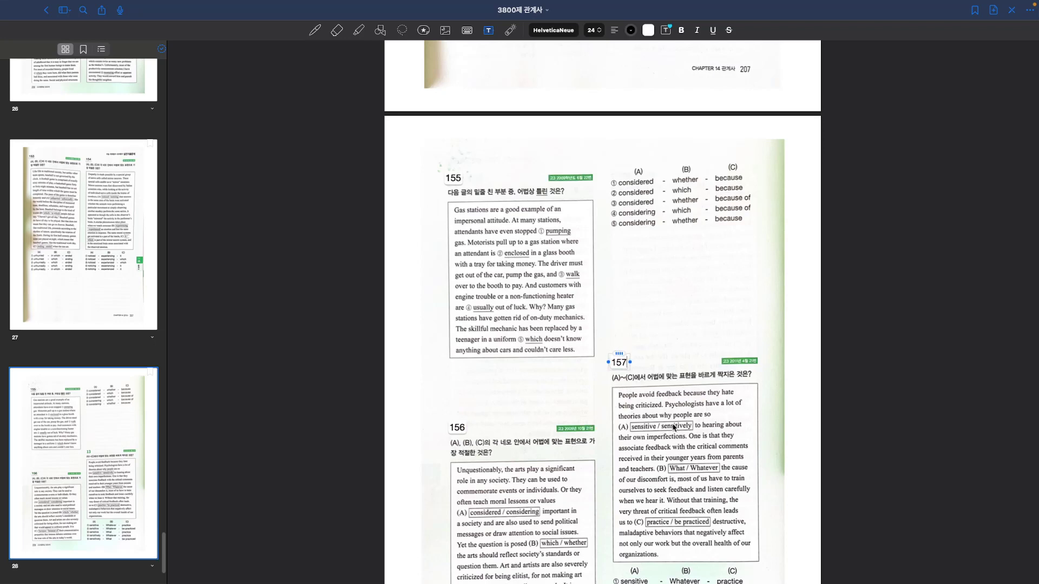
pyautogui.scroll(-5, 698, 473)
pyautogui.scroll(5, 698, 473)
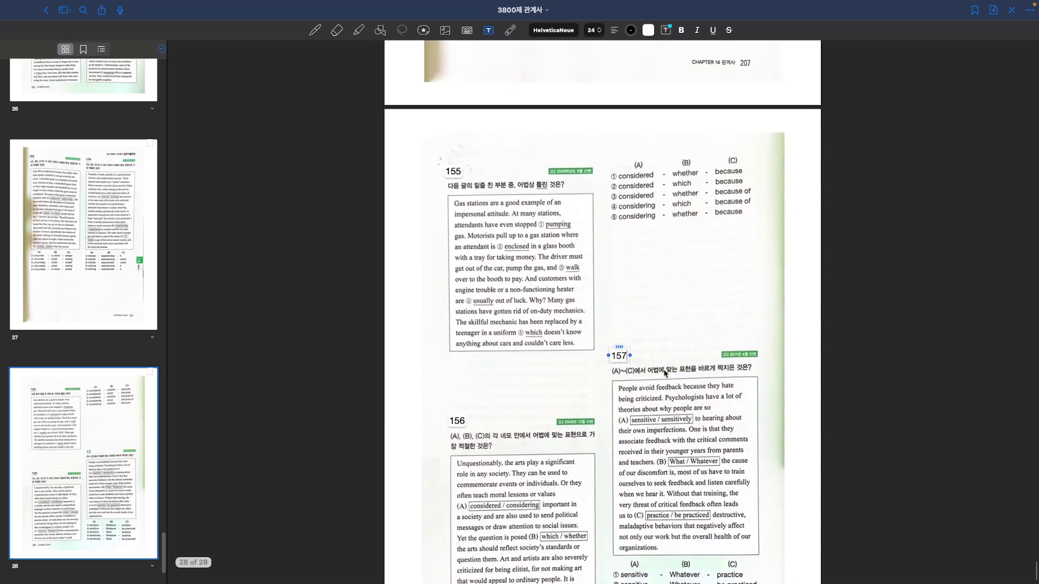
pyautogui.click(679, 330)
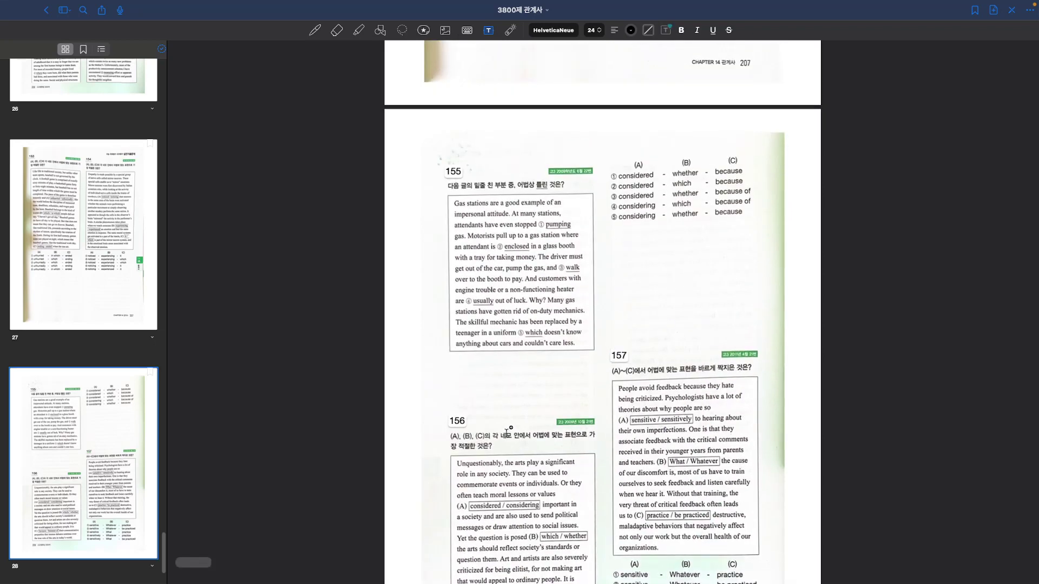
# Step: Export all pages as a flattened PDF, choose the Questions for all folder as destination and open the file name for editing
pyautogui.hotkey('alt', 'space')
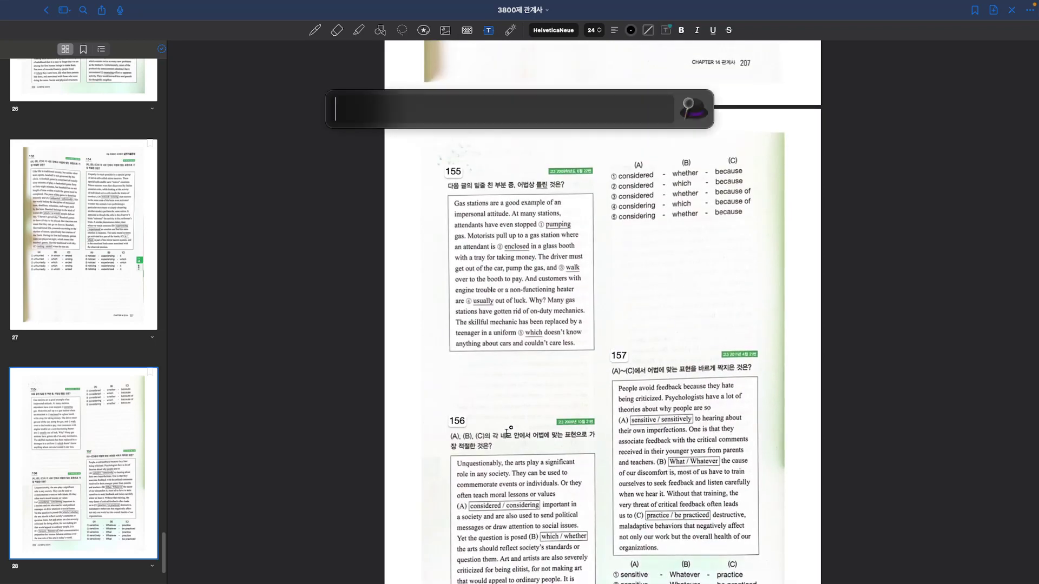
pyautogui.press('Escape')
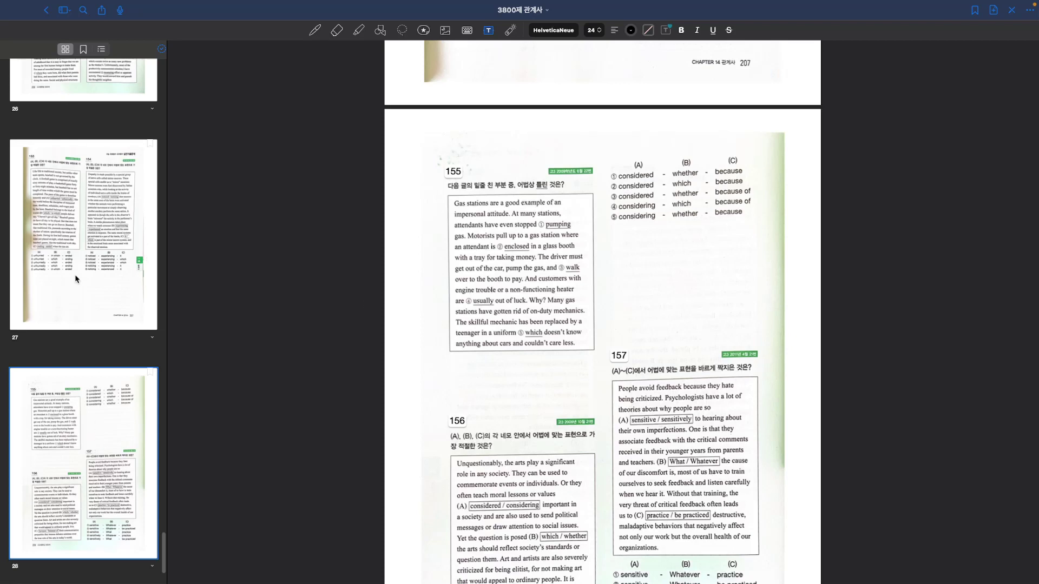
pyautogui.click(101, 10)
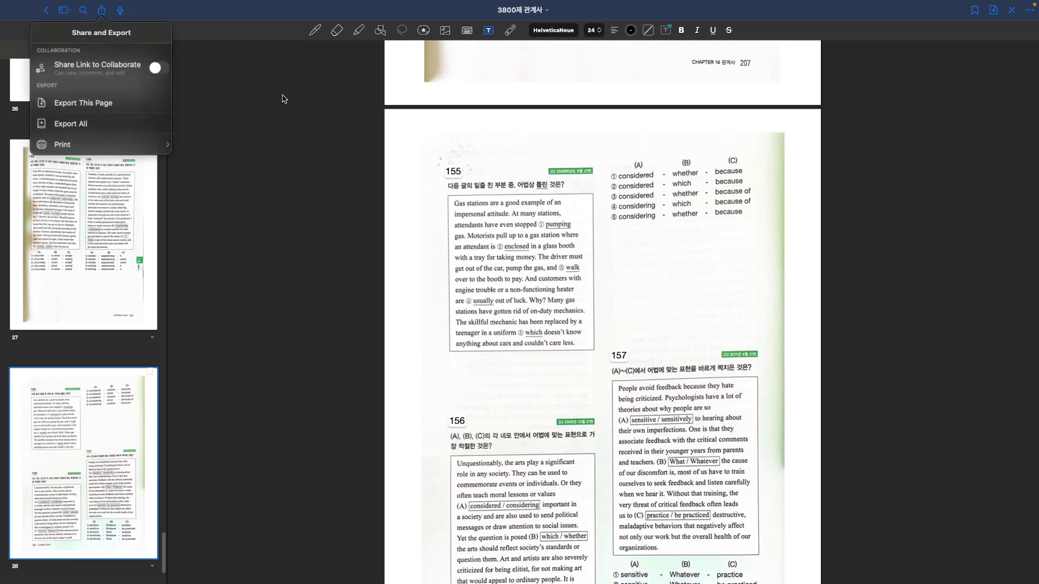
pyautogui.click(79, 128)
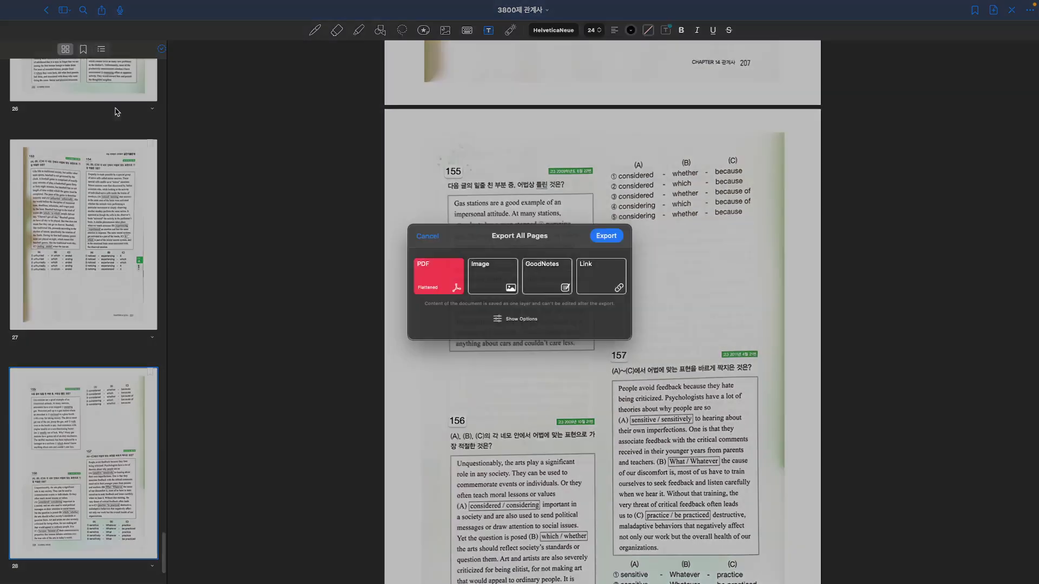
pyautogui.click(605, 246)
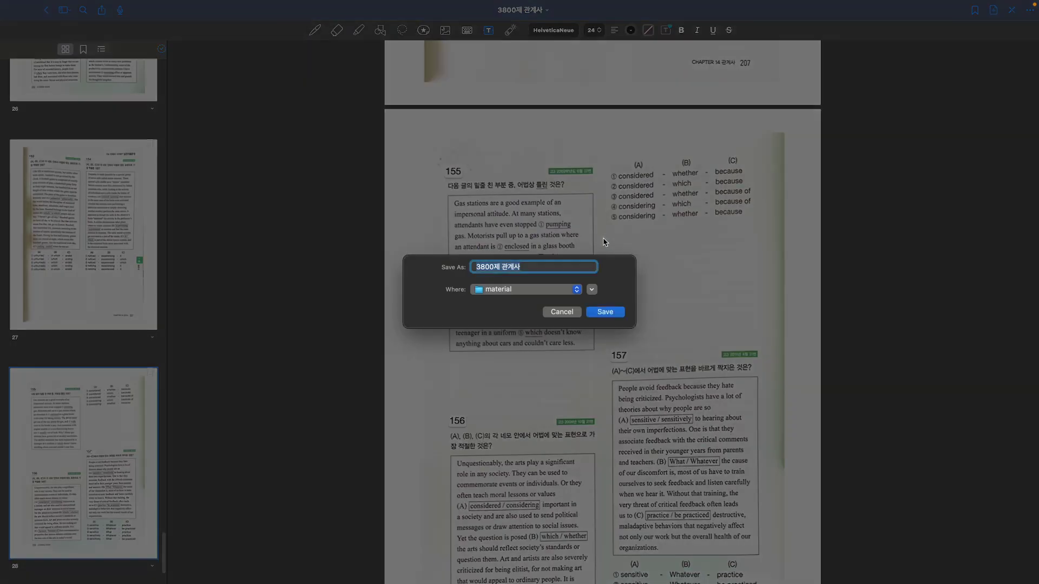
pyautogui.click(552, 294)
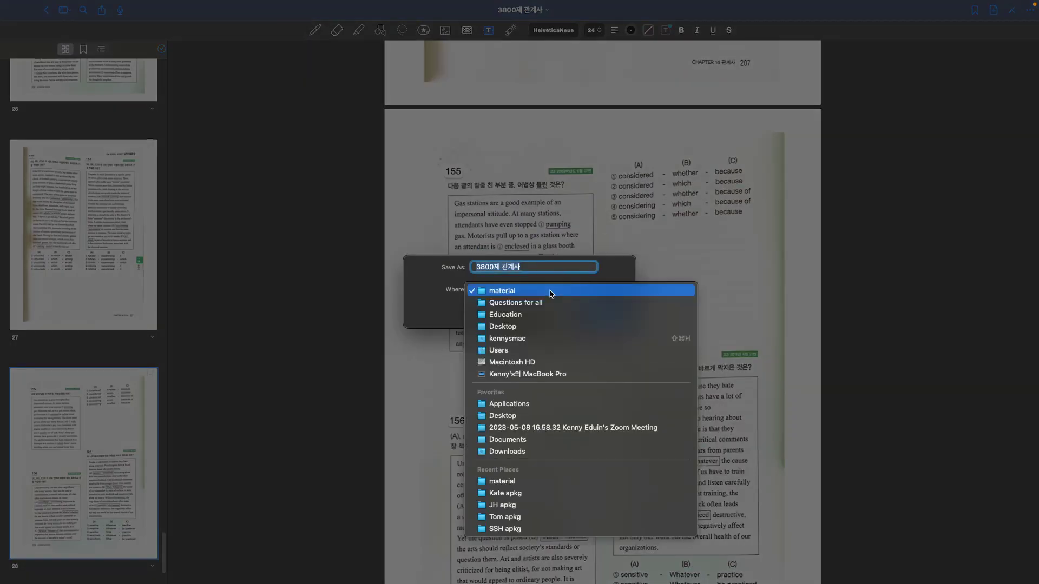
pyautogui.click(548, 301)
pyautogui.click(548, 267)
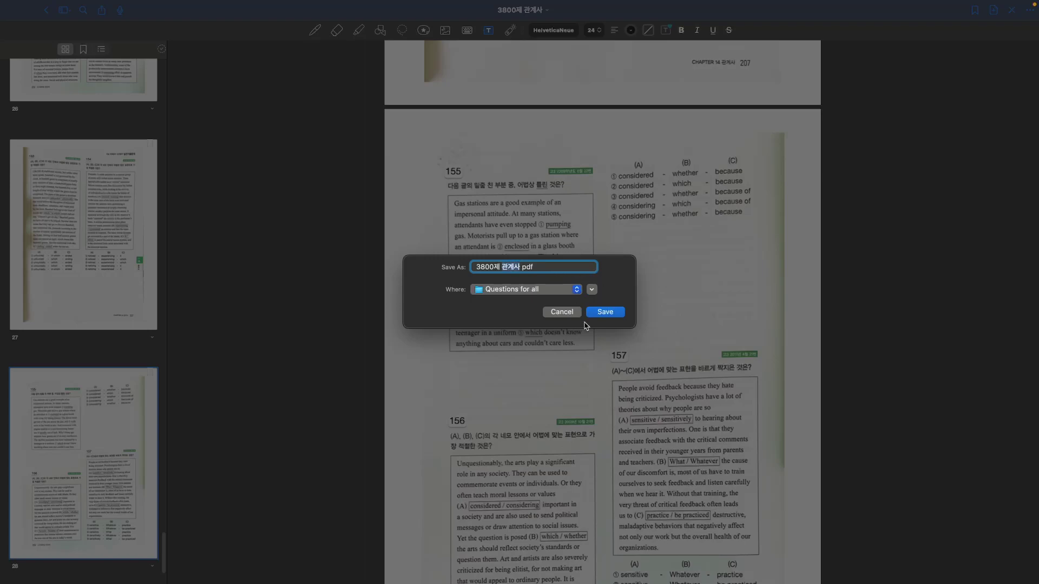
# Step: Save the exported PDF to the Questions for all folder and open its material subfolder in Finder
pyautogui.click(606, 316)
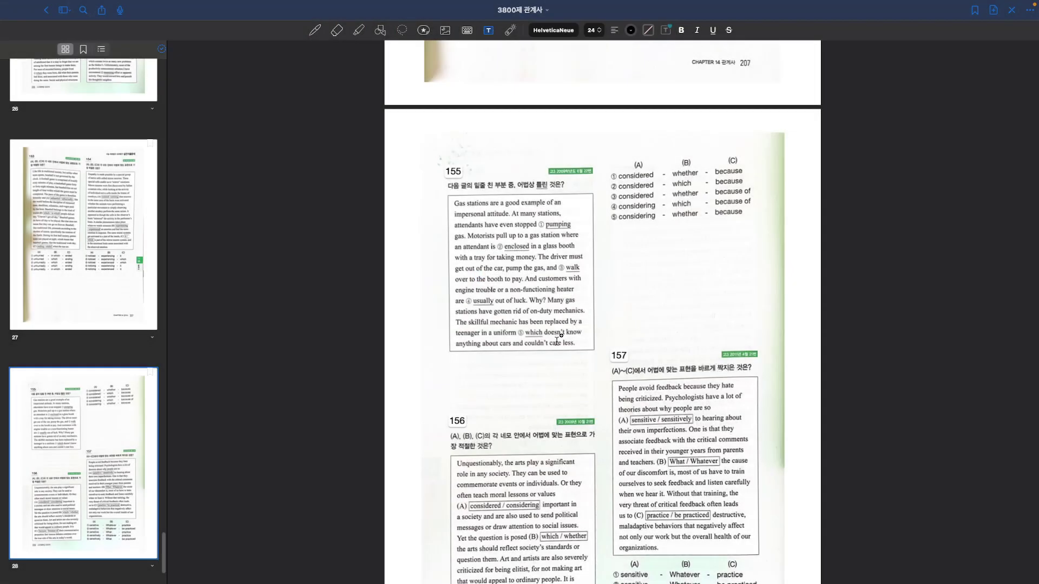
pyautogui.hotkey('alt', 'space')
pyautogui.write("'mat")
pyautogui.press('Return')
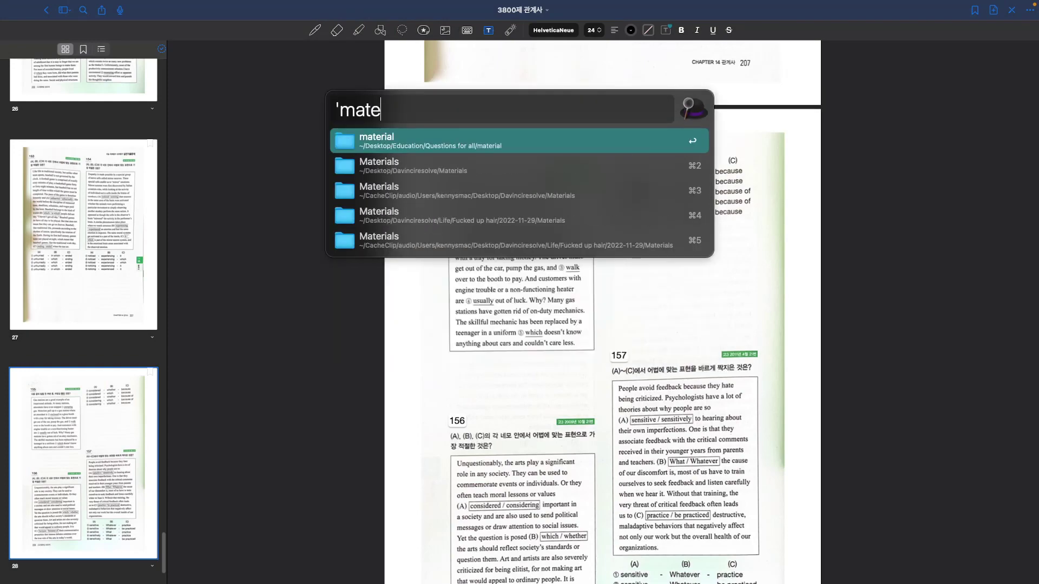
# Step: Browse up to the Education folder, open Questions for all and locate the exported 3800제 관계사 PDF
pyautogui.press('super+Up')
pyautogui.press('Right')
pyautogui.press('Down')
pyautogui.press('Down')
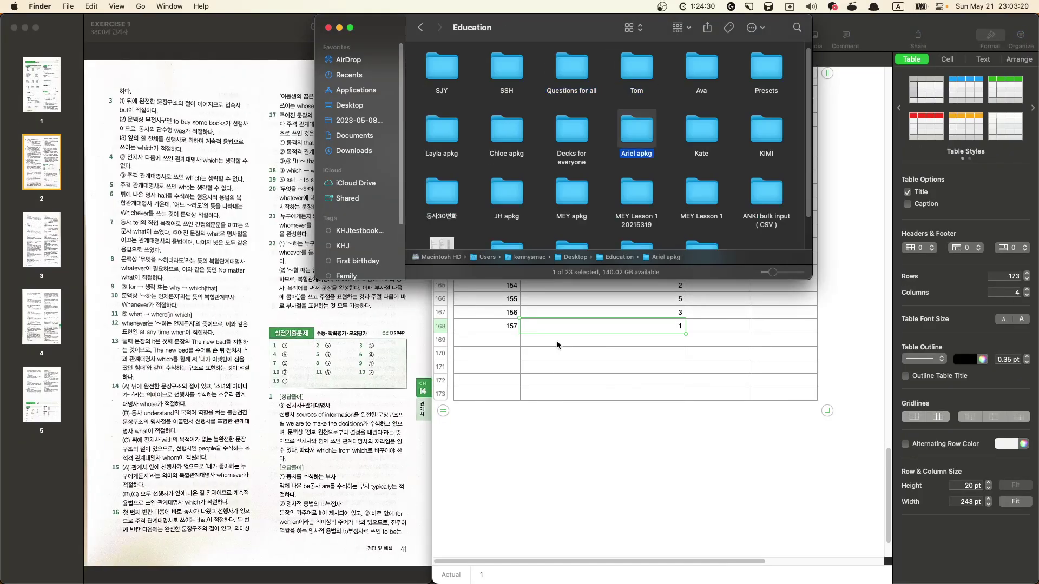
pyautogui.press('Up')
pyautogui.press('Up')
pyautogui.press('Up')
pyautogui.press('Left')
pyautogui.press('Left')
pyautogui.press('Left')
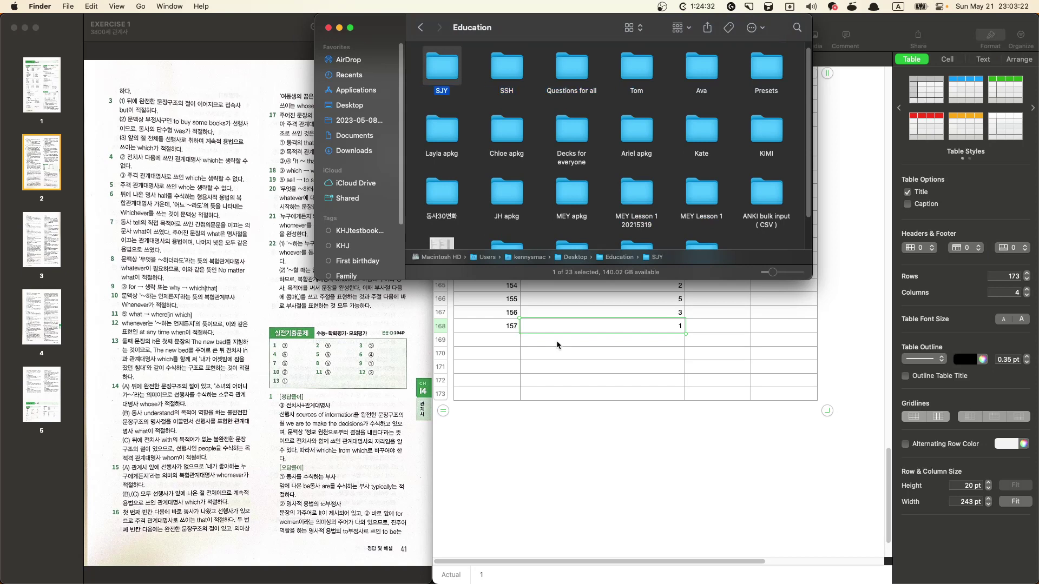
pyautogui.press('super+Up')
pyautogui.press('super+Down')
pyautogui.press('Right')
pyautogui.press('Right')
pyautogui.press('Right')
pyautogui.press('Right')
pyautogui.press('Left')
pyautogui.press('super+Down')
pyautogui.press('Right')
pyautogui.press('Right')
pyautogui.press('Right')
pyautogui.press('Down')
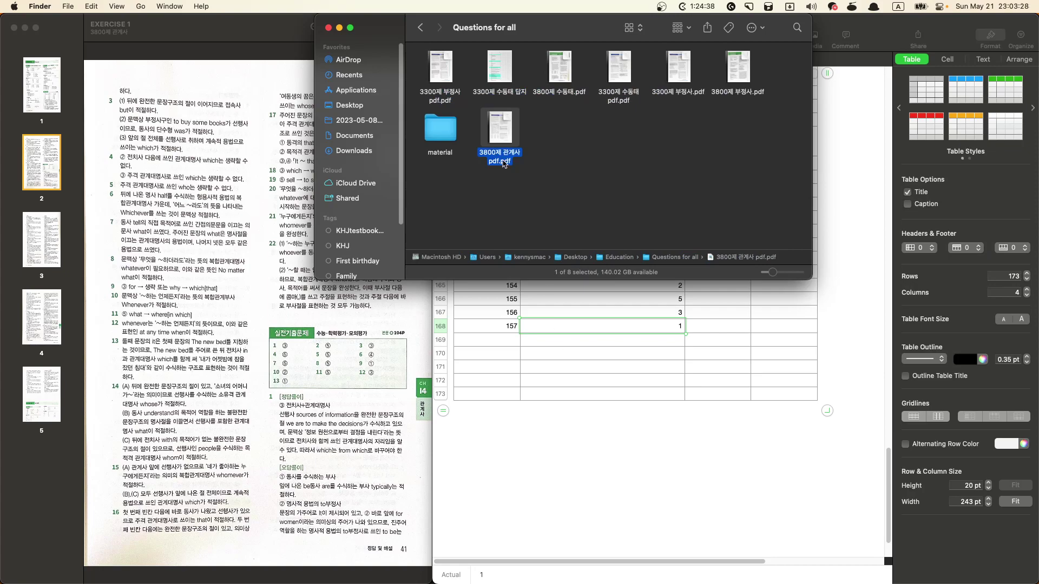
# Step: Open the exported 3800제 관계사 PDF in Preview, examine its relabeled question pages and close it
pyautogui.doubleClick(503, 163)
pyautogui.scroll(-15, 334, 292)
pyautogui.scroll(-20, 334, 293)
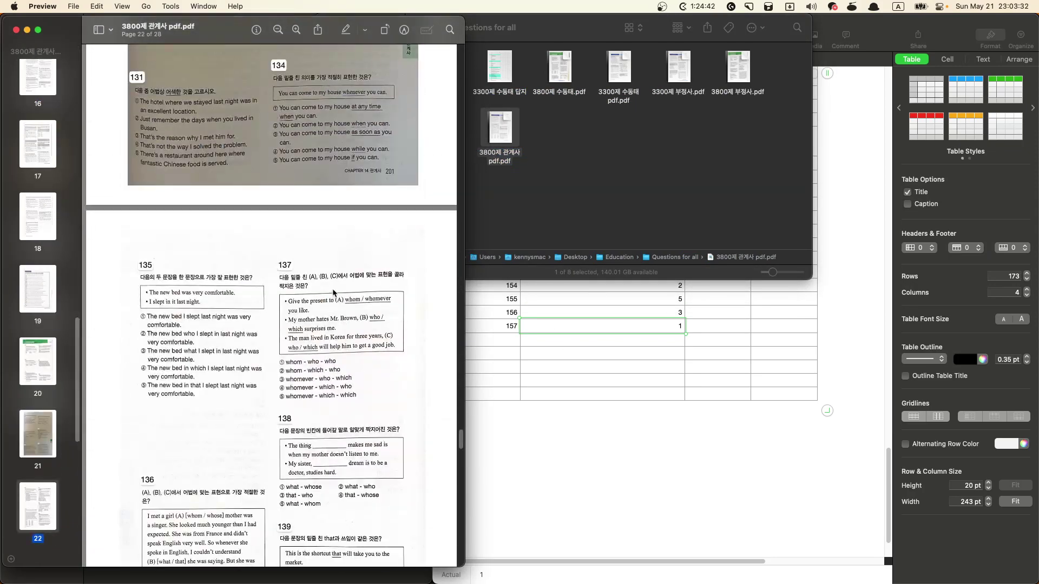
pyautogui.scroll(-12, 334, 293)
pyautogui.scroll(1, 334, 291)
pyautogui.press('super+w')
pyautogui.click(513, 217)
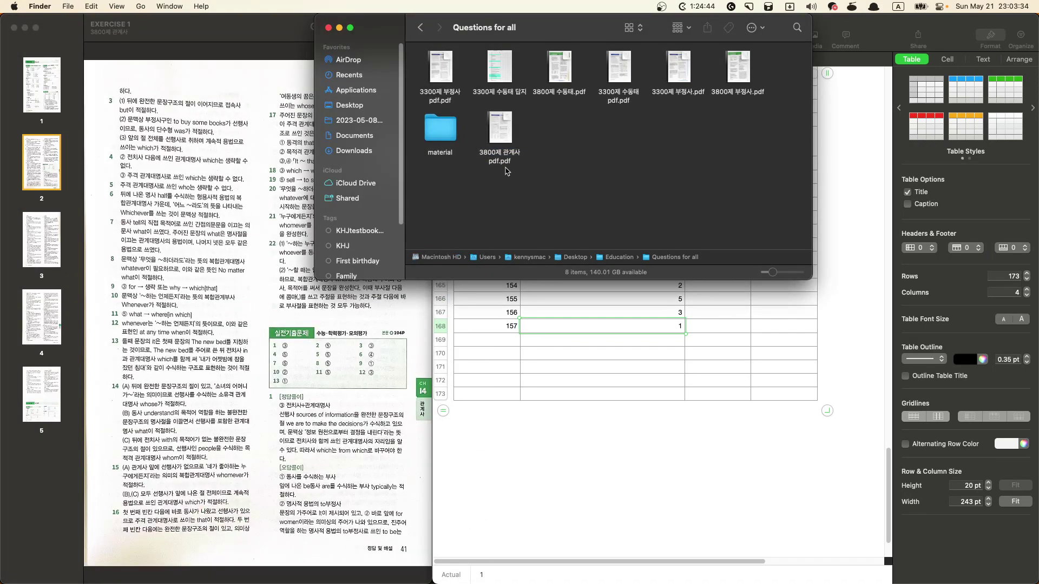
pyautogui.click(506, 169)
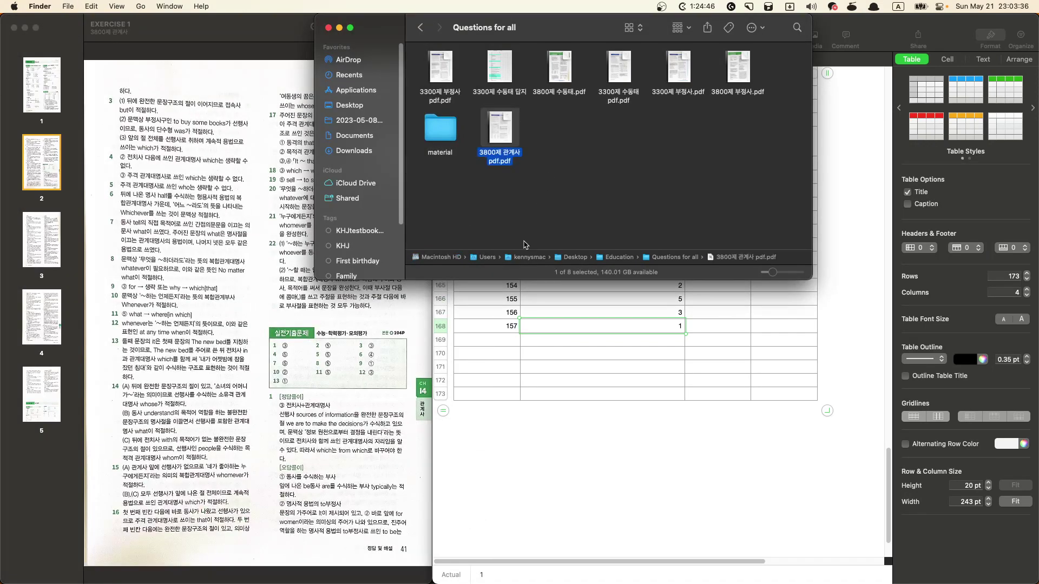
# Step: Search the web for quizlet and open the Quizlet site in Brave
pyautogui.click(530, 320)
pyautogui.hotkey('alt', 'space')
pyautogui.write('quizlet')
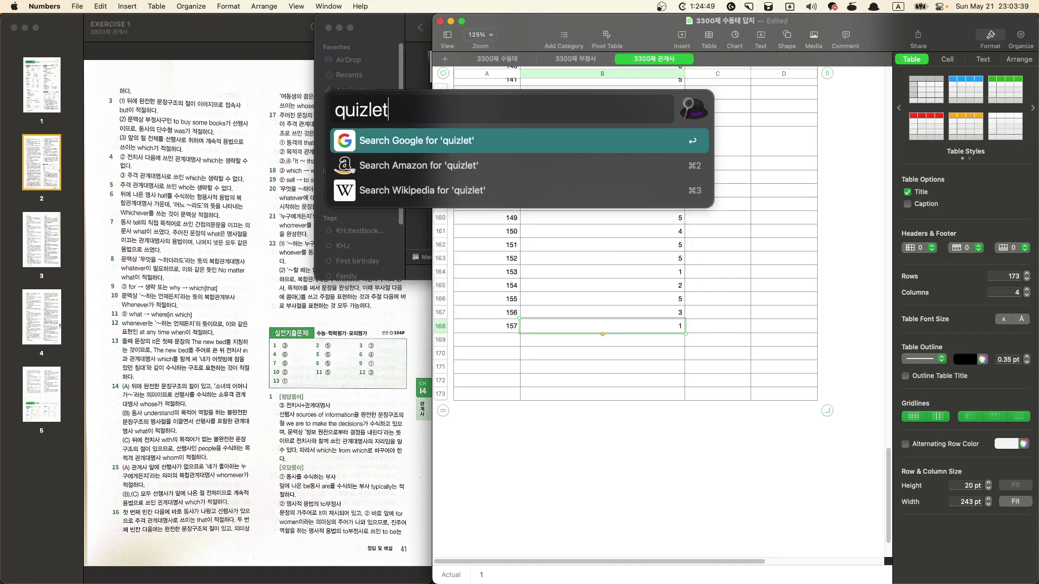
pyautogui.press('Return')
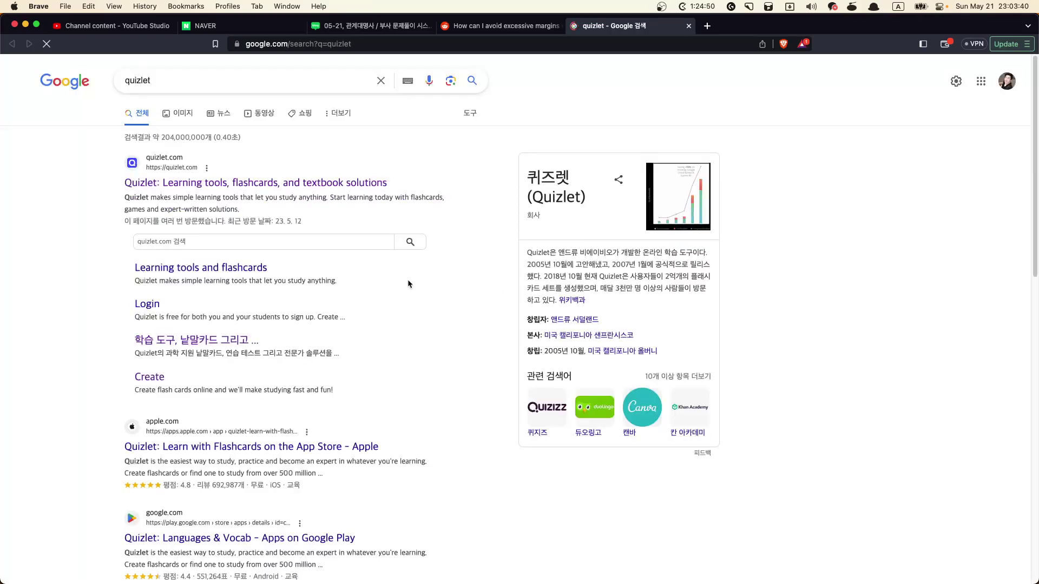
pyautogui.click(218, 184)
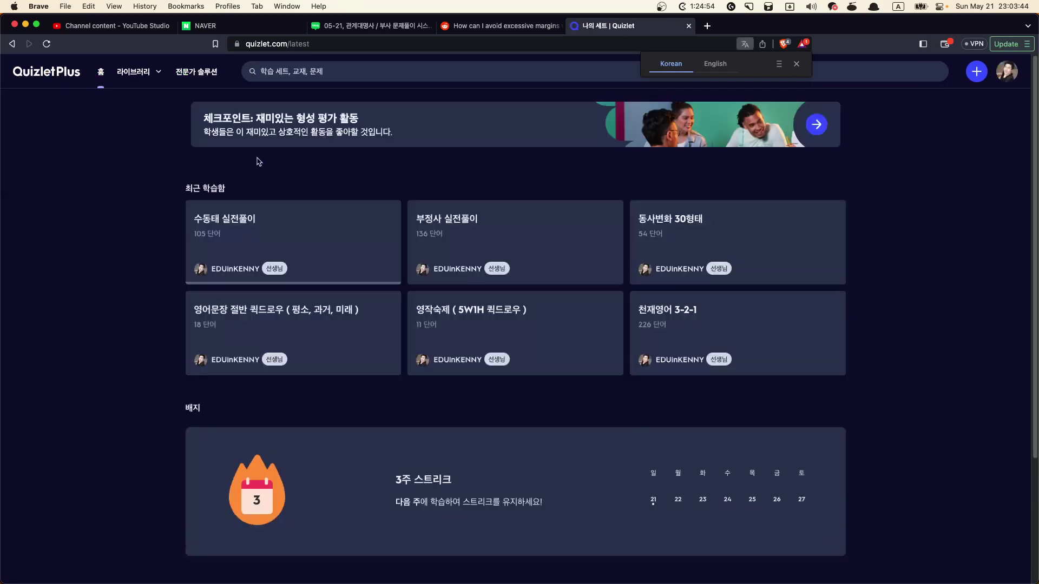
# Step: Look up the existing 부정사 실전풀이 study set through the 내신 class in the library
pyautogui.click(981, 71)
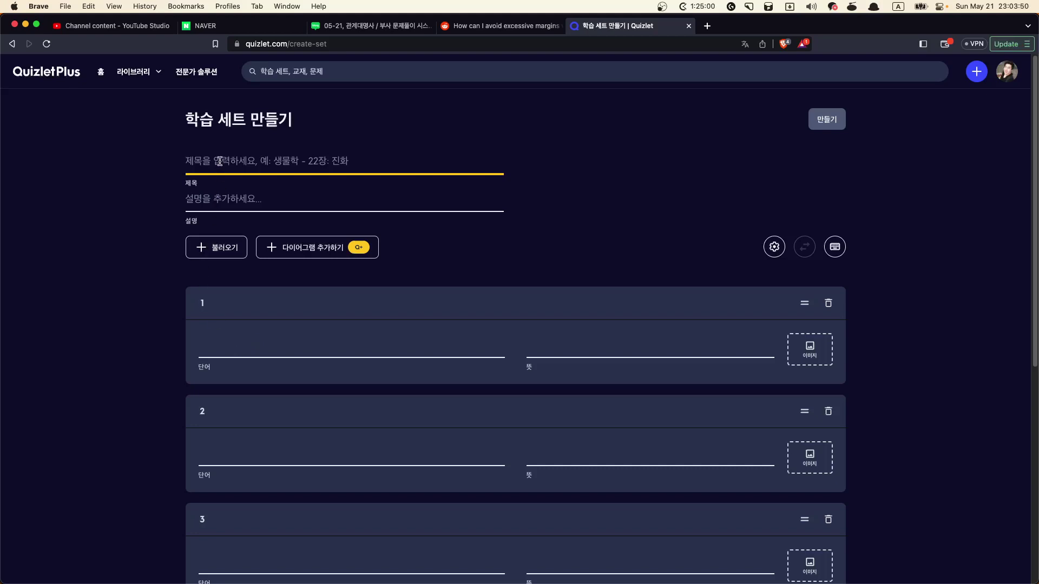
pyautogui.click(133, 71)
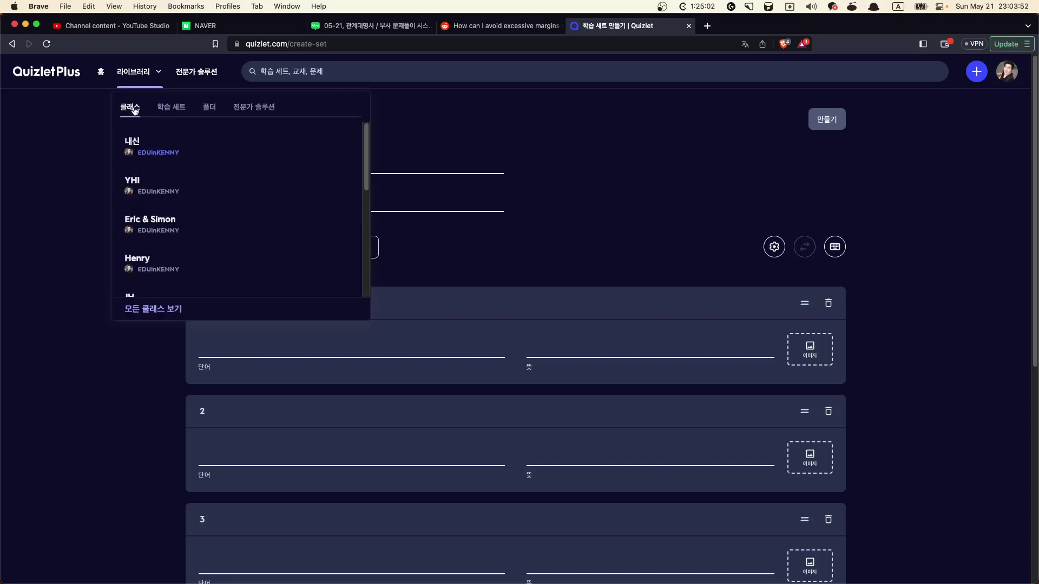
pyautogui.click(133, 144)
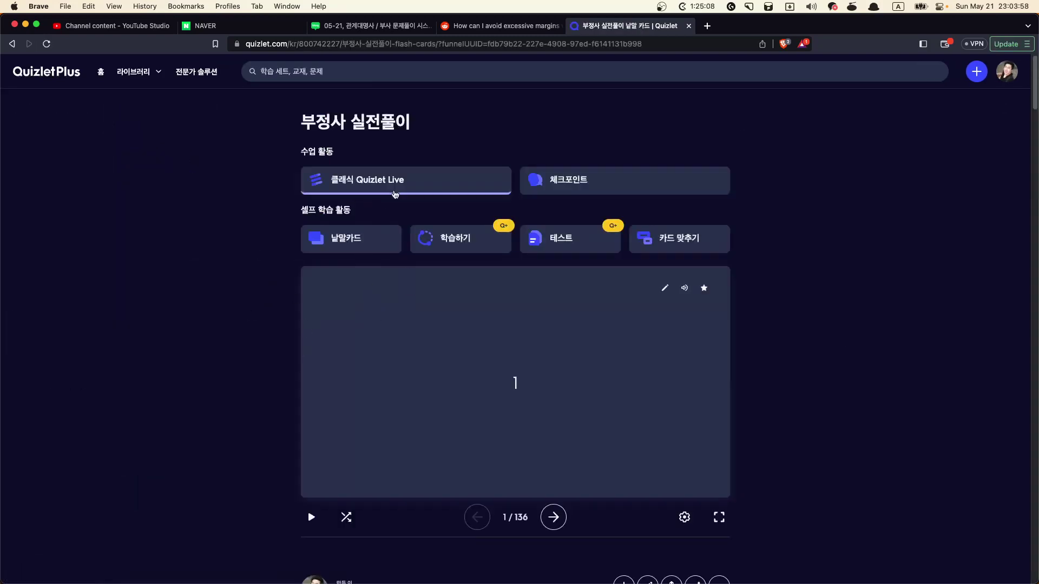
# Step: Start a new Quizlet study set and title it 관계사 실전풀이
pyautogui.click(976, 71)
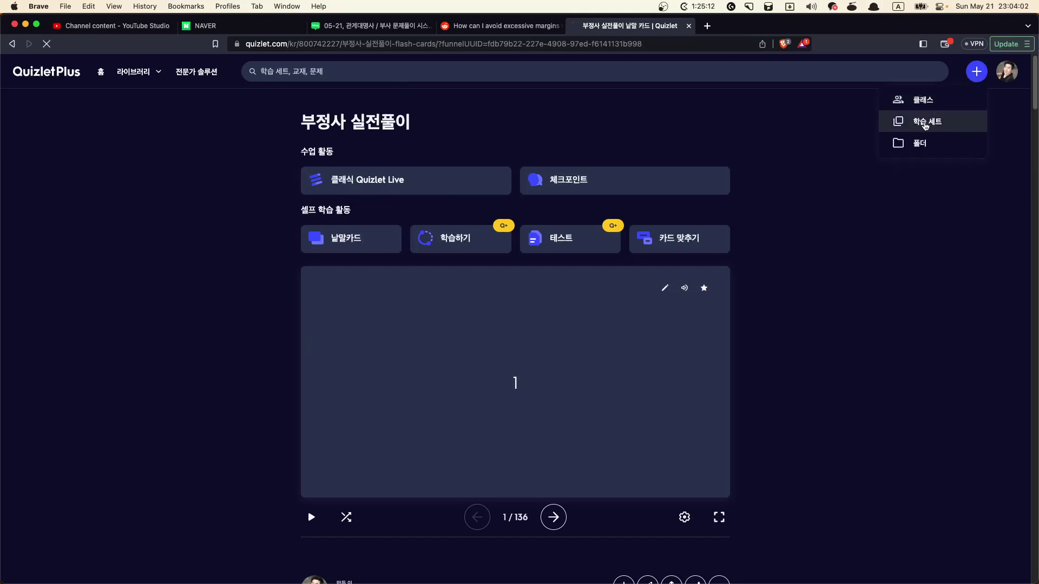
pyautogui.click(925, 122)
pyautogui.press('capslock')
pyautogui.write('관계사 실전풀이')
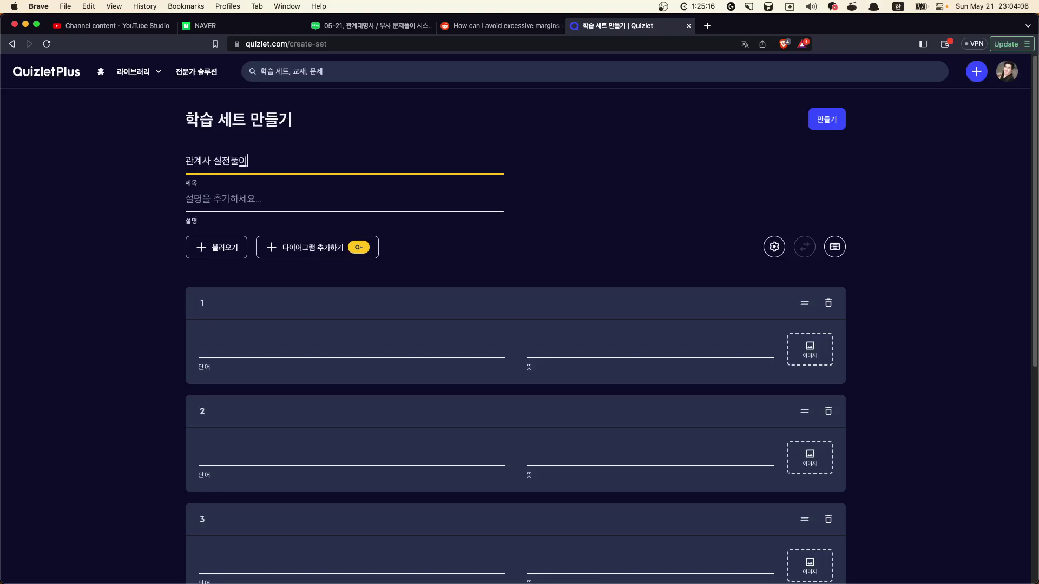
# Step: Copy the question numbers and answers from the 3300제 관계사 sheet in Numbers and paste them into the set's import data
pyautogui.click(239, 250)
pyautogui.hotkey('ctrl', 'Up')
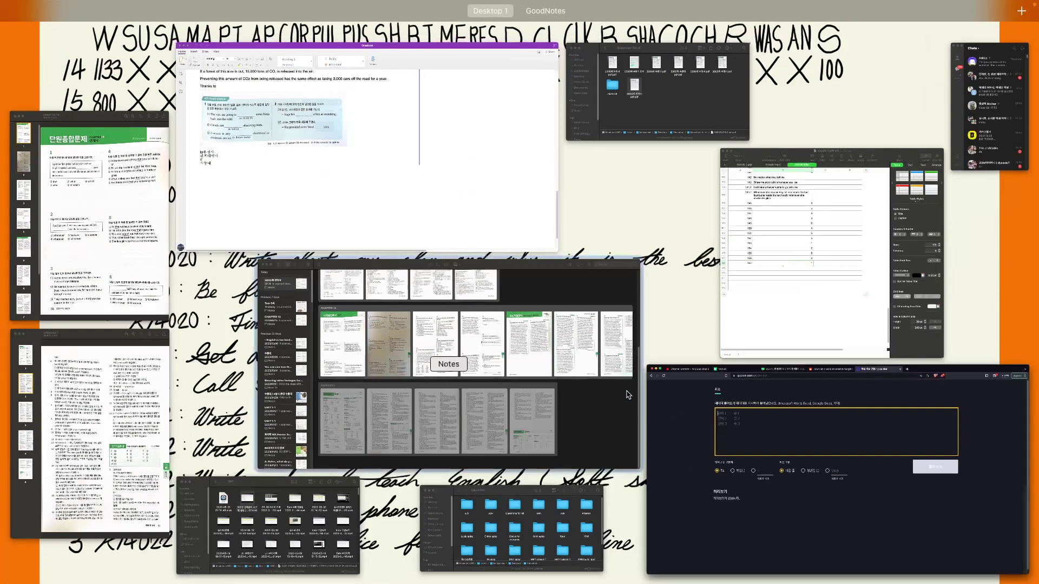
pyautogui.click(847, 302)
pyautogui.scroll(15, 635, 293)
pyautogui.moveTo(505, 117); pyautogui.dragTo(610, 260)
pyautogui.press('super+c')
pyautogui.click(290, 232)
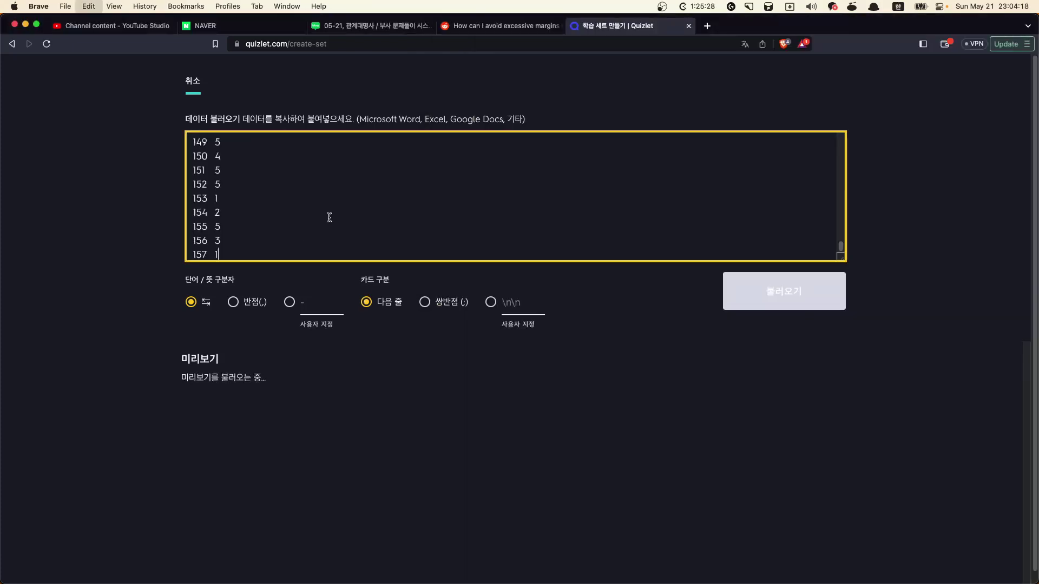
pyautogui.press('super+v')
# Step: Review the card preview through question 157 and import the pasted data into the study set
pyautogui.scroll(-20, 581, 411)
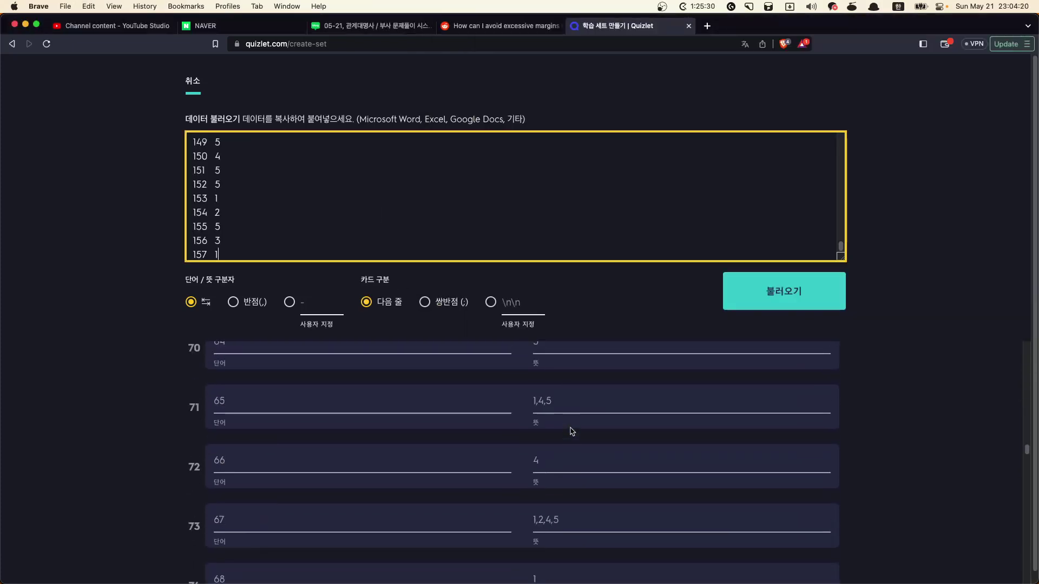
pyautogui.scroll(-20, 571, 431)
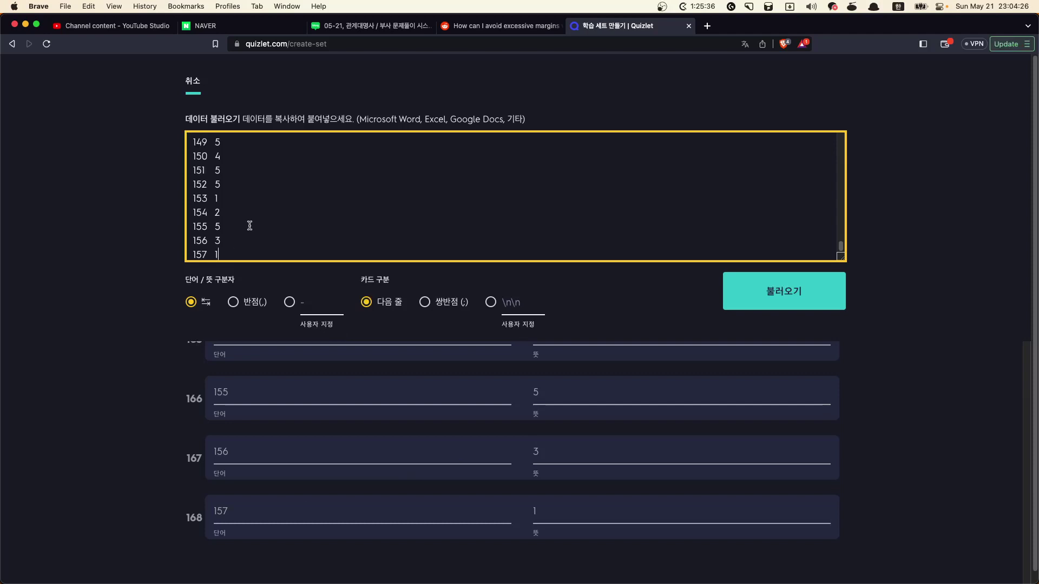
pyautogui.click(823, 296)
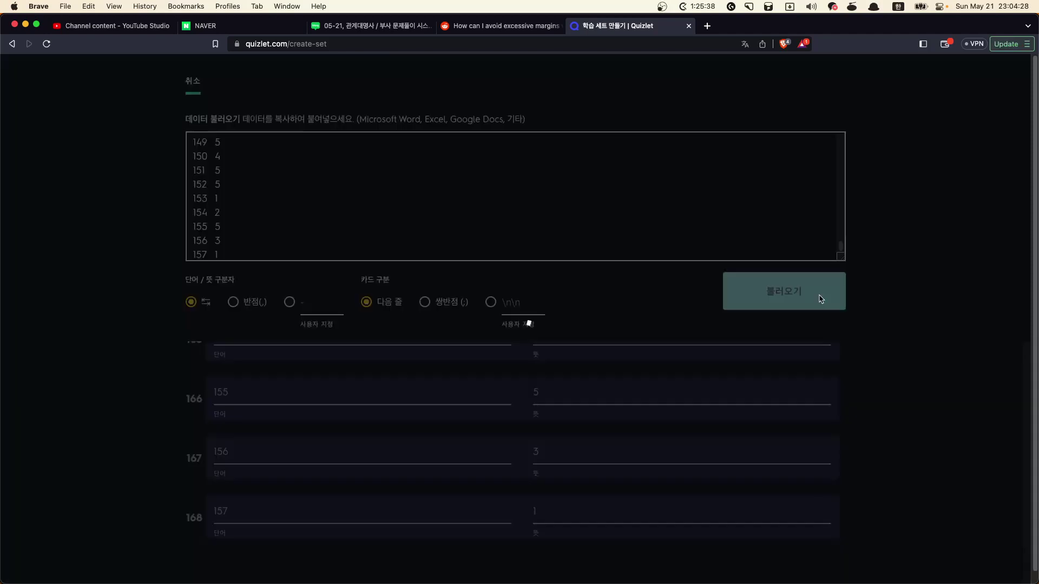
pyautogui.scroll(-5, 494, 317)
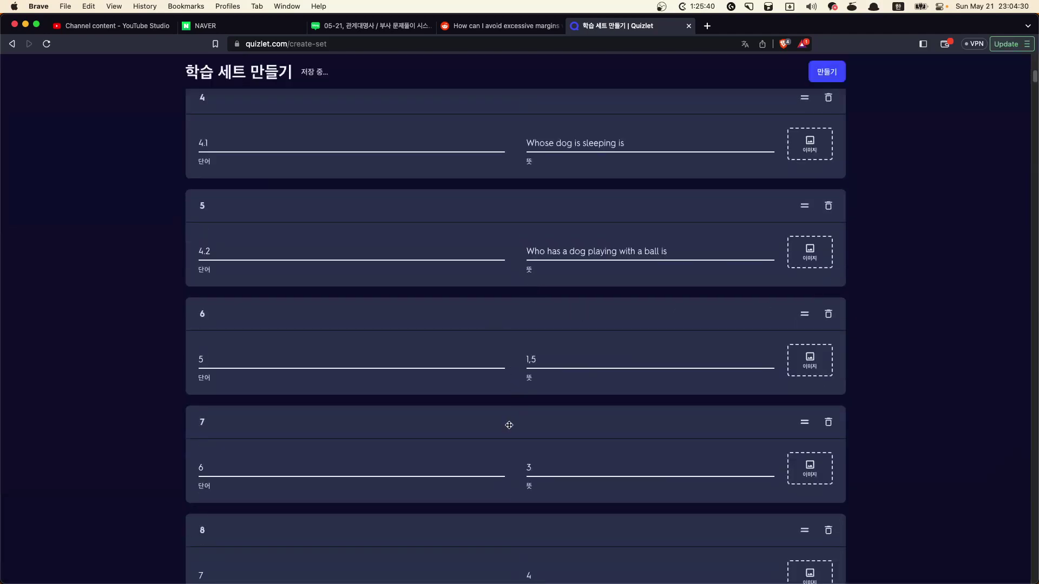
pyautogui.scroll(6, 509, 425)
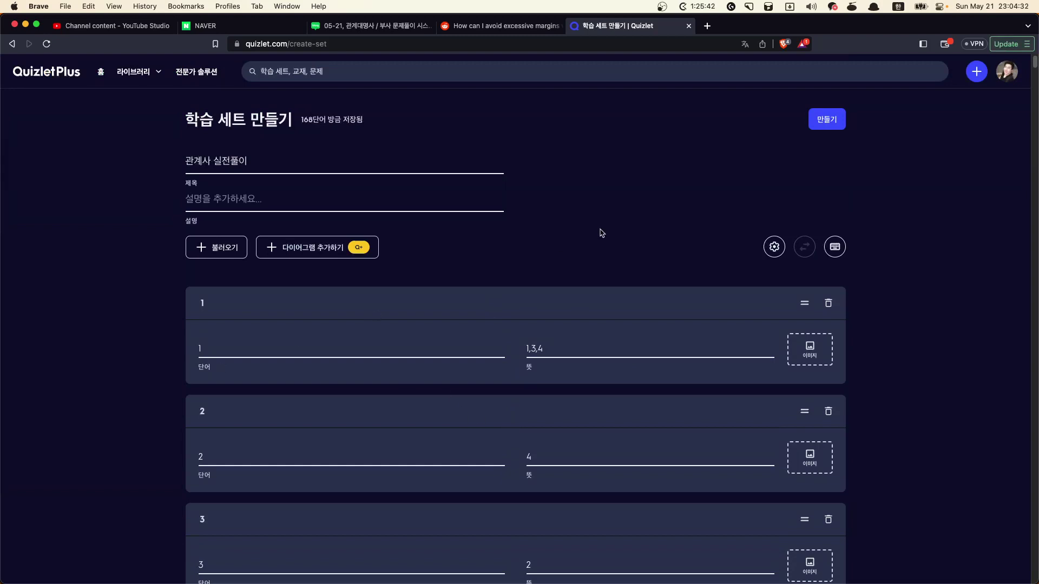
# Step: Set the term language to 한국어 and create the 관계사 실전풀이 study set
pyautogui.click(826, 119)
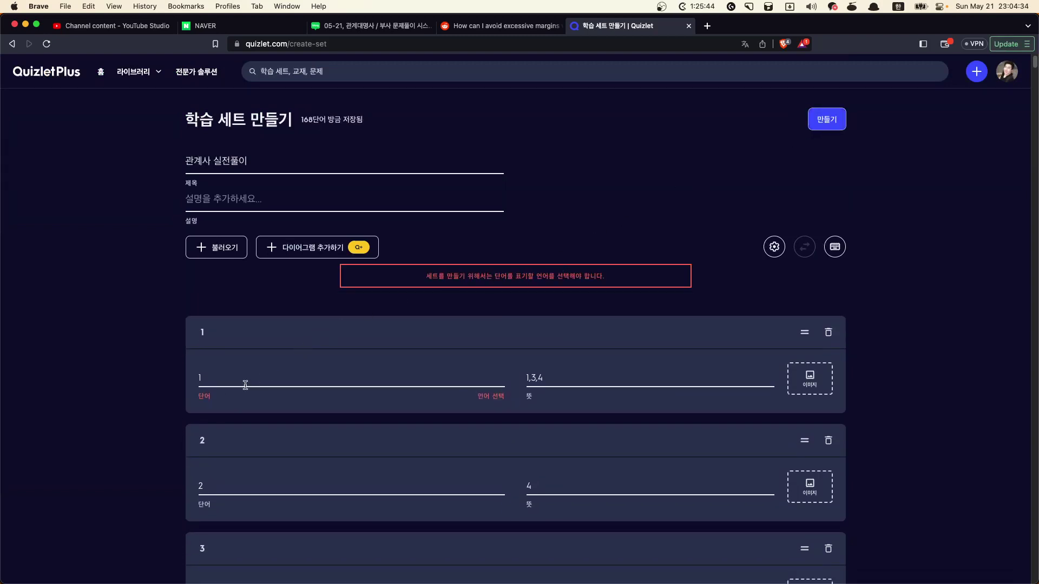
pyautogui.click(484, 396)
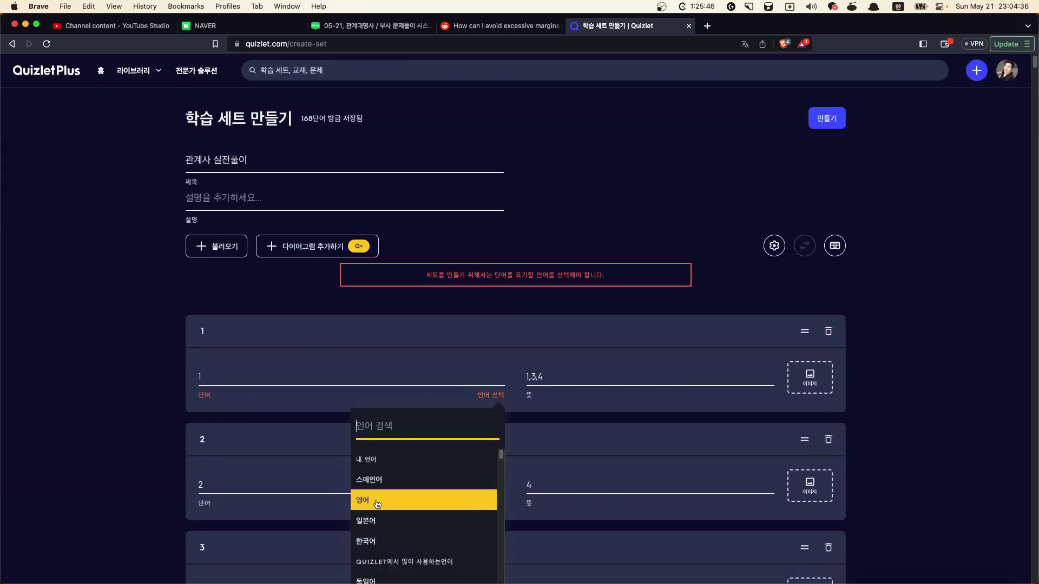
pyautogui.scroll(-2, 381, 505)
pyautogui.scroll(2, 384, 511)
pyautogui.scroll(-1, 384, 517)
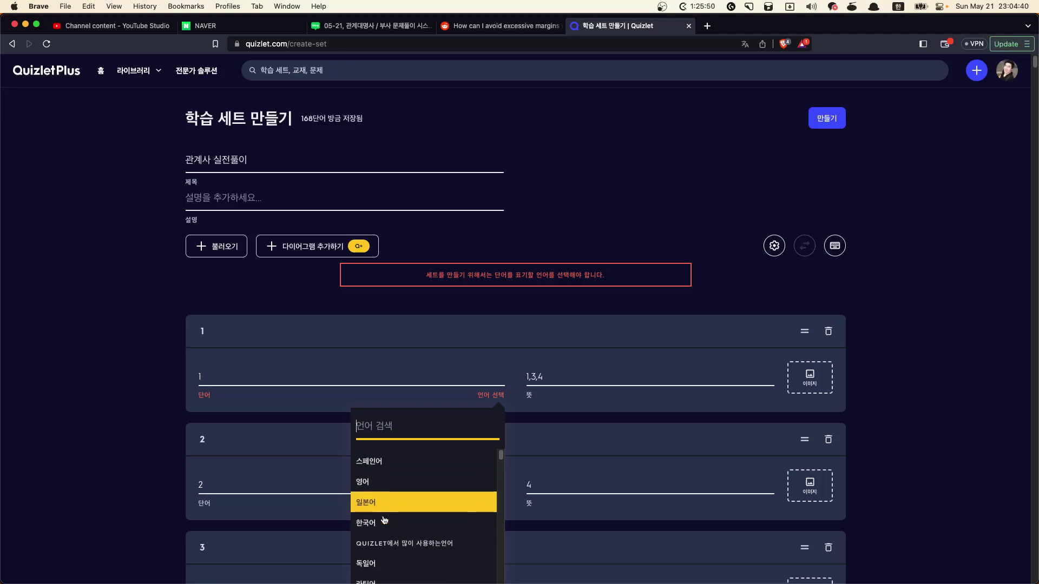
pyautogui.click(384, 522)
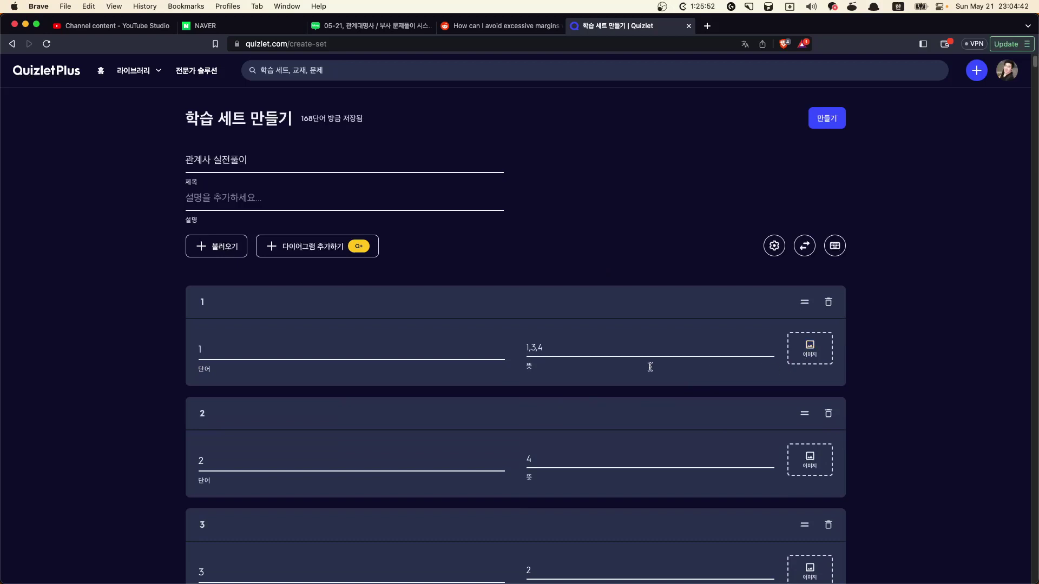
pyautogui.click(821, 123)
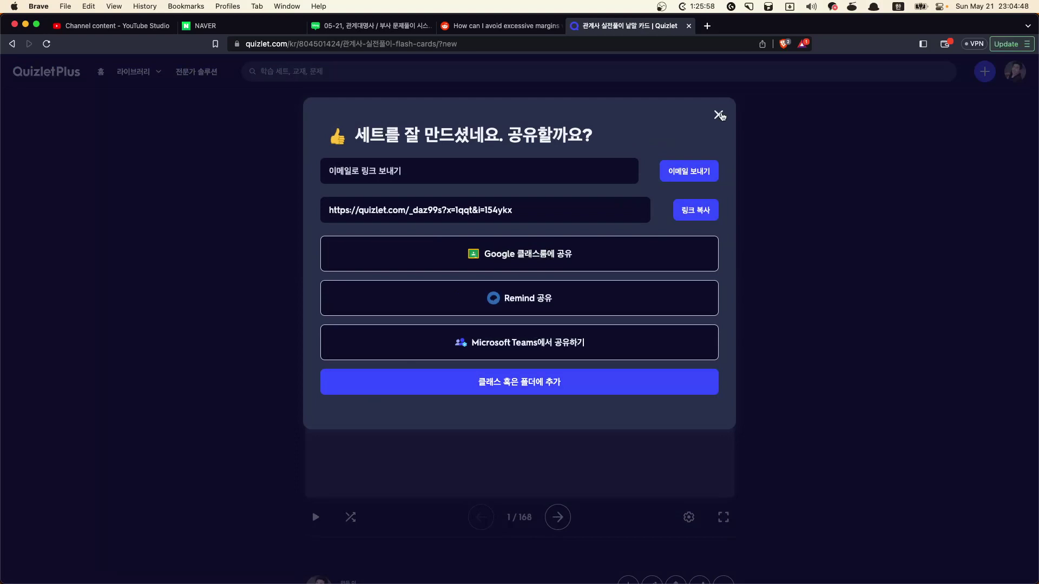
# Step: Dismiss the sharing prompt and set up a test of the new set with 2 questions and answers in 영어
pyautogui.click(719, 116)
pyautogui.click(559, 242)
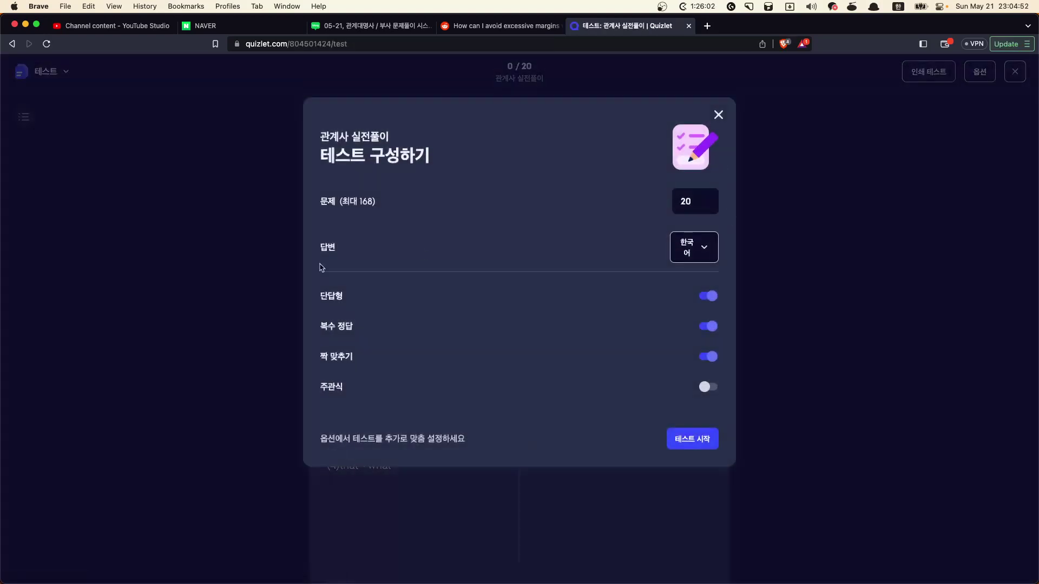
pyautogui.click(698, 204)
pyautogui.doubleClick(681, 202)
pyautogui.write('2')
pyautogui.click(706, 253)
pyautogui.click(615, 303)
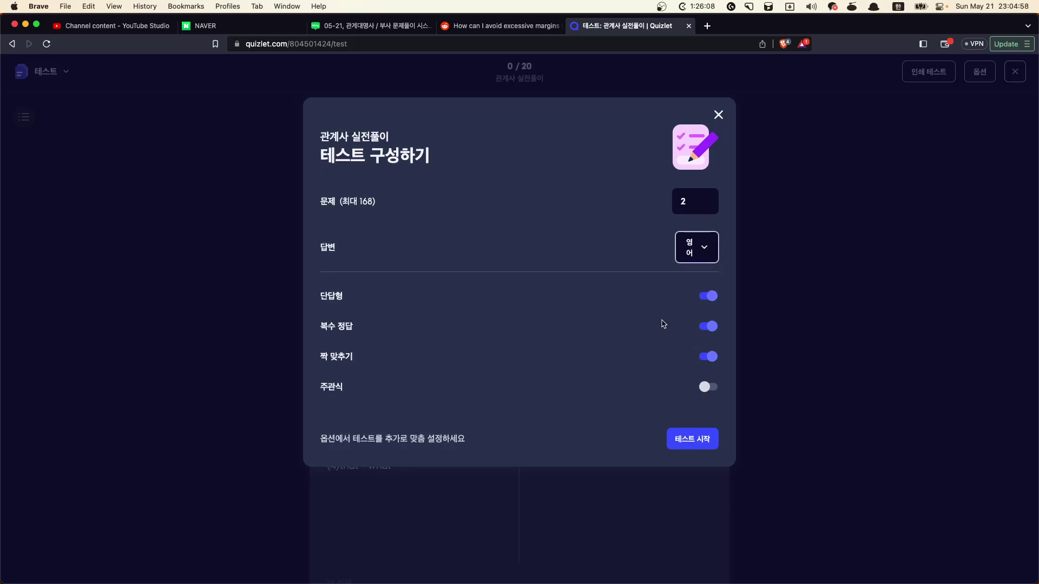
# Step: Enable only the 주관식 question type, turning off 짝 맞추기, 복수 정답 and 단답형, and start the test
pyautogui.click(707, 387)
pyautogui.click(709, 356)
pyautogui.click(709, 326)
pyautogui.click(709, 296)
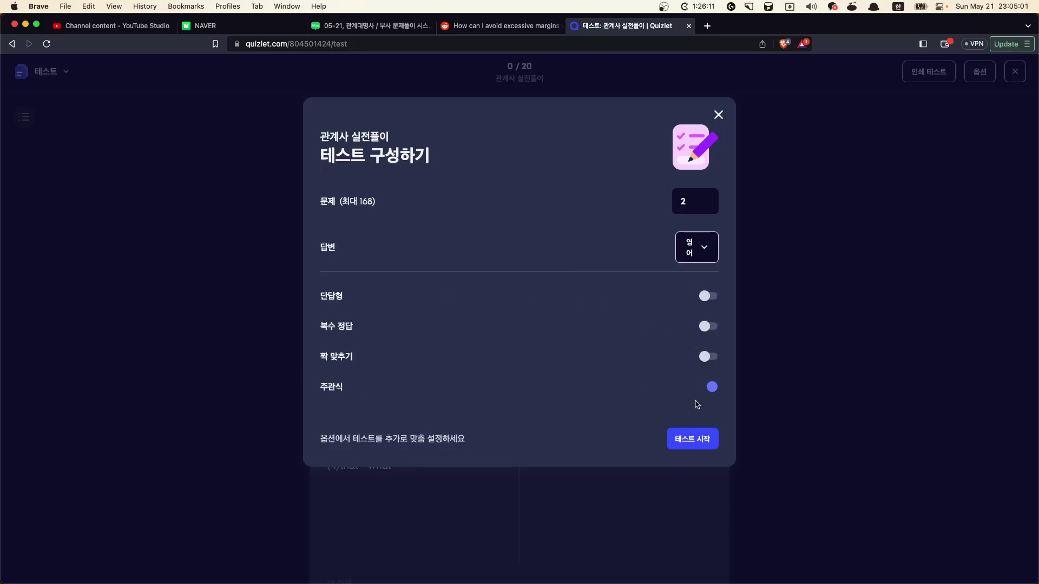
pyautogui.click(694, 439)
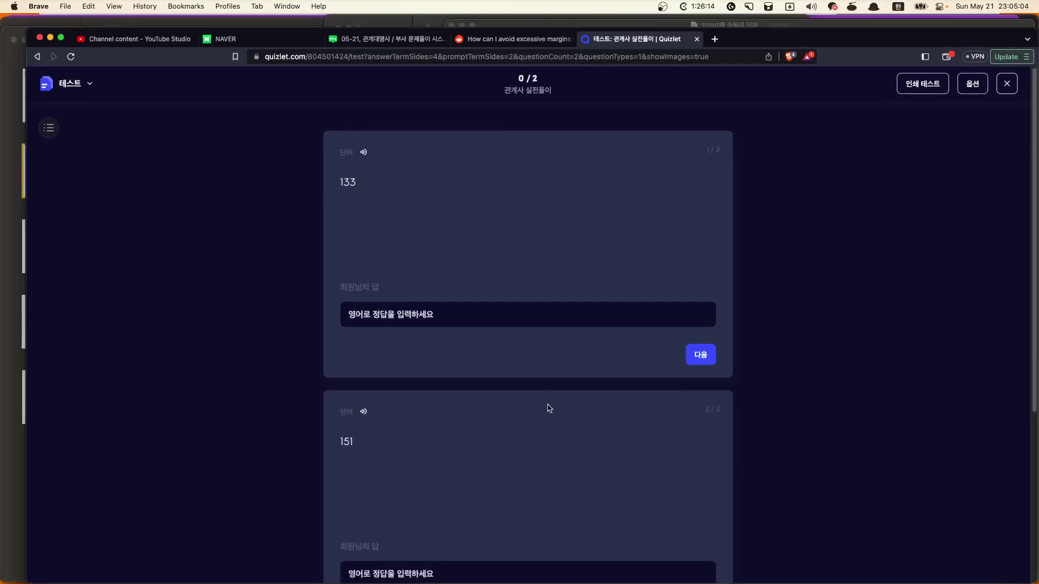
# Step: Switch to Numbers, undo the last edit in the 3300제 관계사 sheet and select question 133 with its answer
pyautogui.hotkey('ctrl', 'Up')
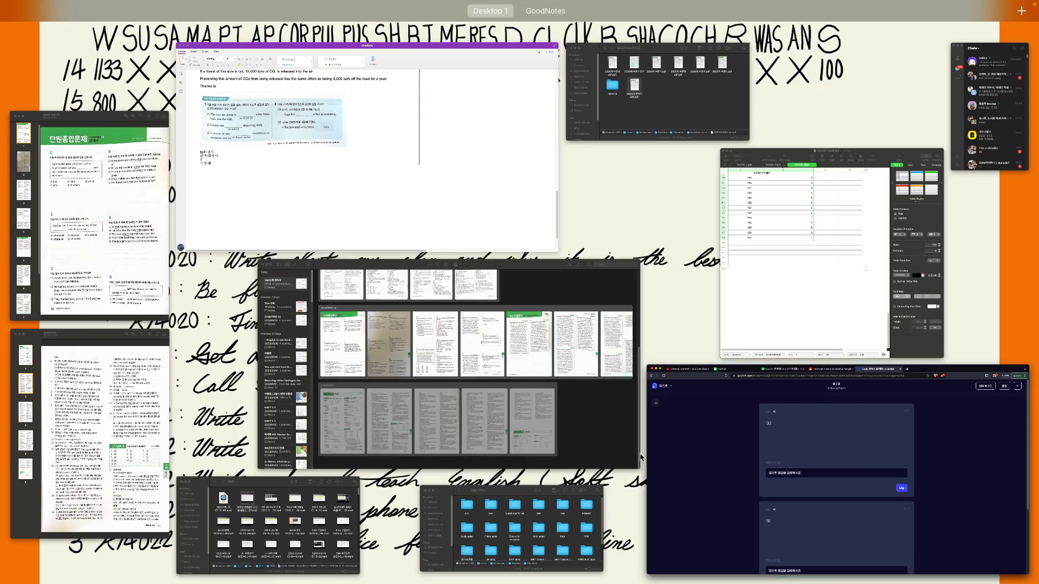
pyautogui.click(782, 260)
pyautogui.scroll(5, 540, 278)
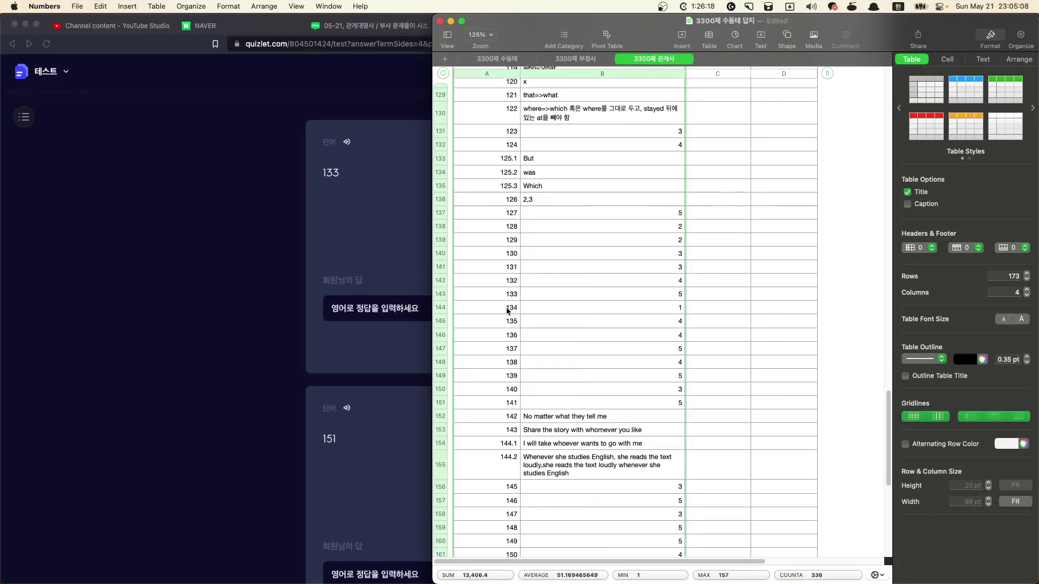
pyautogui.moveTo(499, 295); pyautogui.dragTo(619, 319)
pyautogui.press('super+z')
pyautogui.click(528, 307)
pyautogui.moveTo(499, 296); pyautogui.dragTo(557, 300)
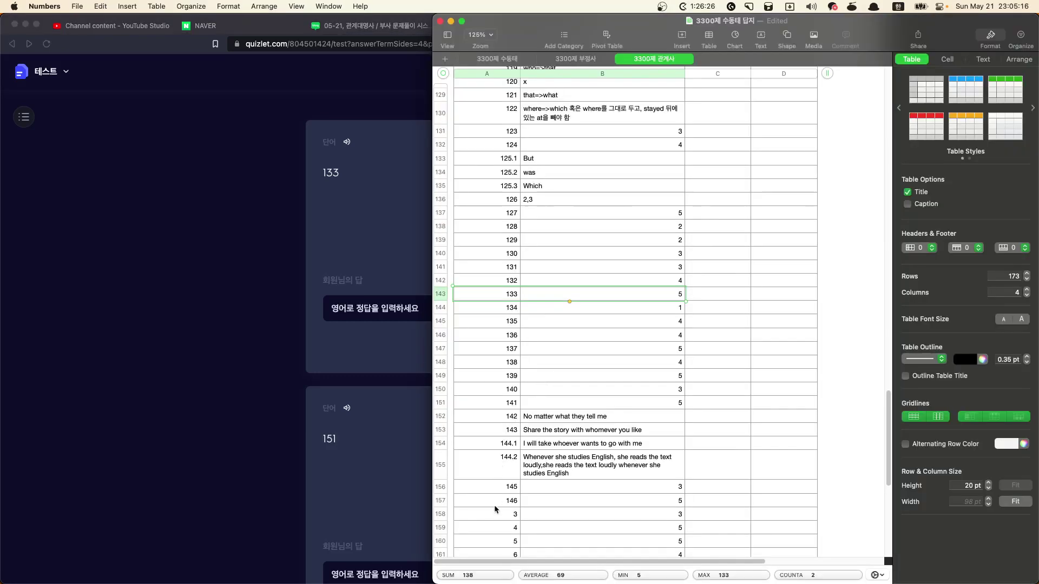
# Step: Renumber the questions following 146 as 147 through 157 in the 3300제 관계사 sheet and select questions 150 and 151 with their answers
pyautogui.scroll(-5, 497, 516)
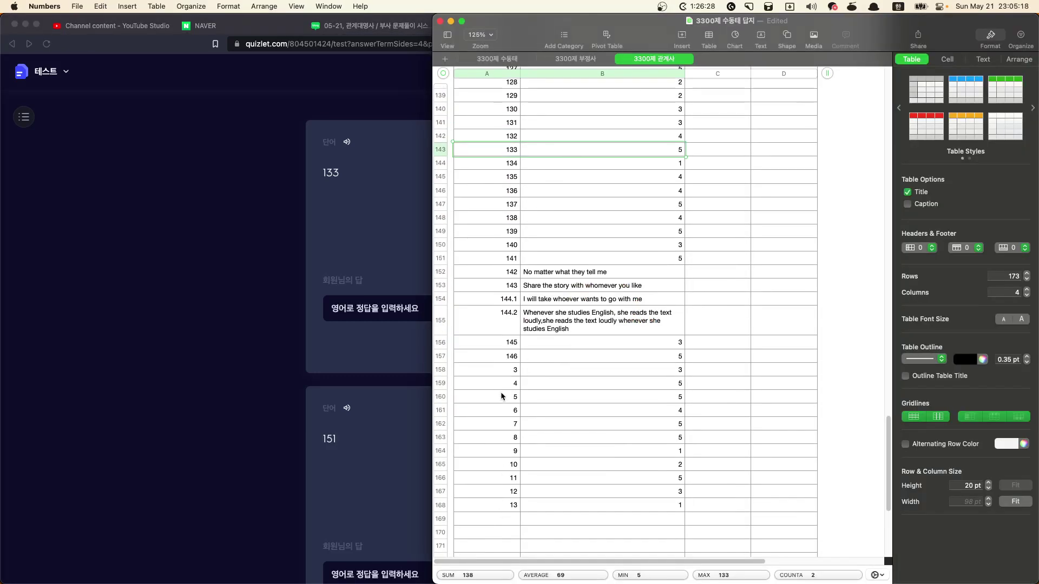
pyautogui.scroll(5, 501, 395)
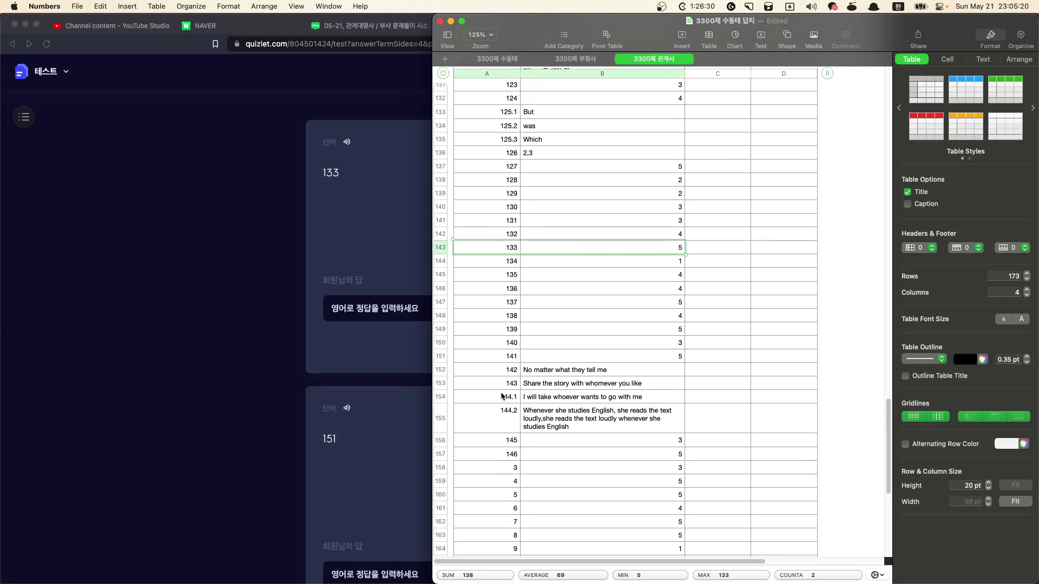
pyautogui.scroll(-7, 501, 396)
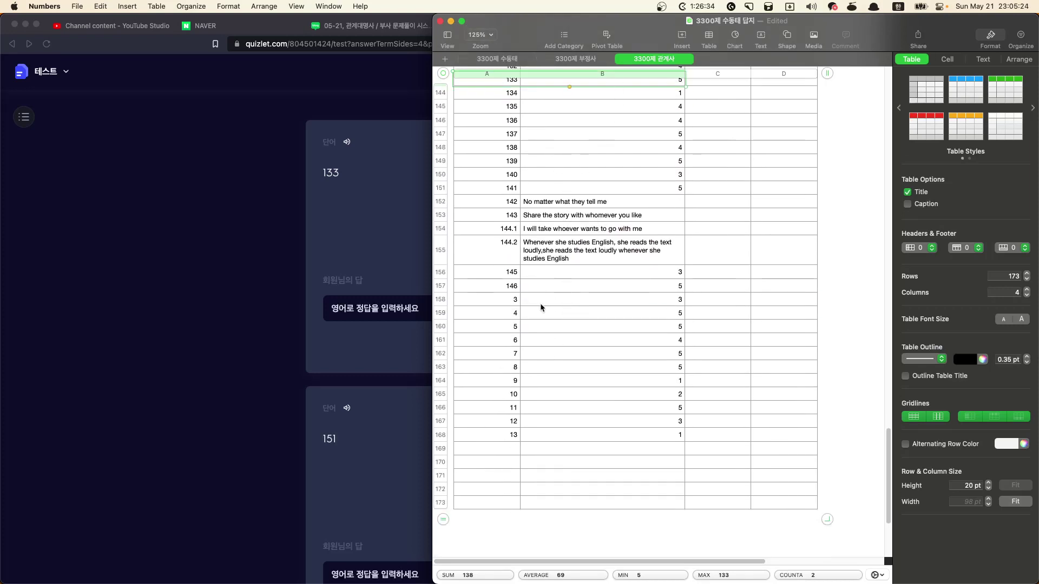
pyautogui.moveTo(509, 277); pyautogui.dragTo(472, 438)
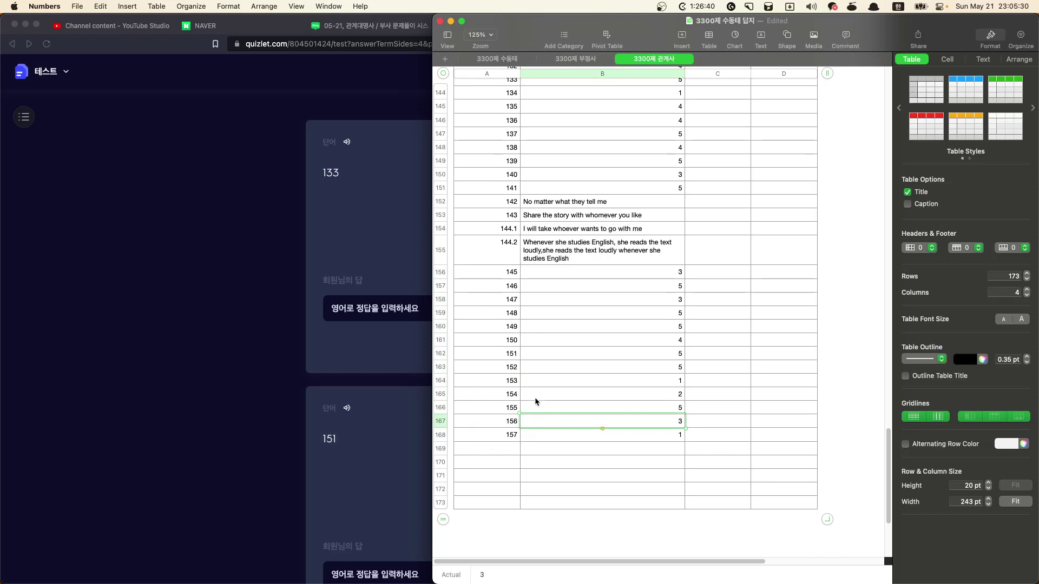
pyautogui.moveTo(516, 341); pyautogui.dragTo(598, 352)
# Step: Switch back to the Quizlet test and submit it with both questions left unanswered
pyautogui.click(303, 430)
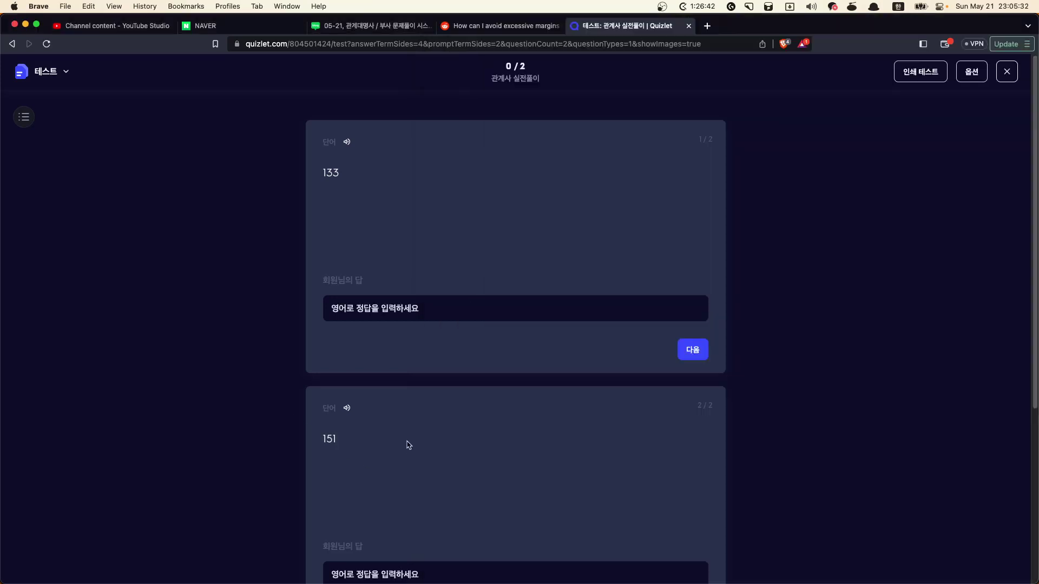
pyautogui.scroll(-5, 406, 444)
pyautogui.click(695, 213)
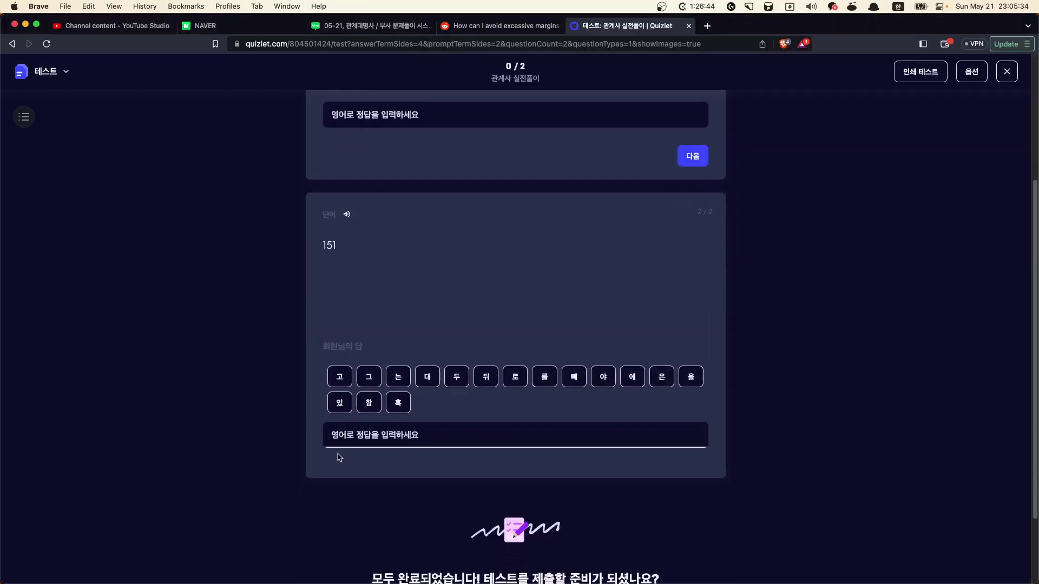
pyautogui.click(559, 530)
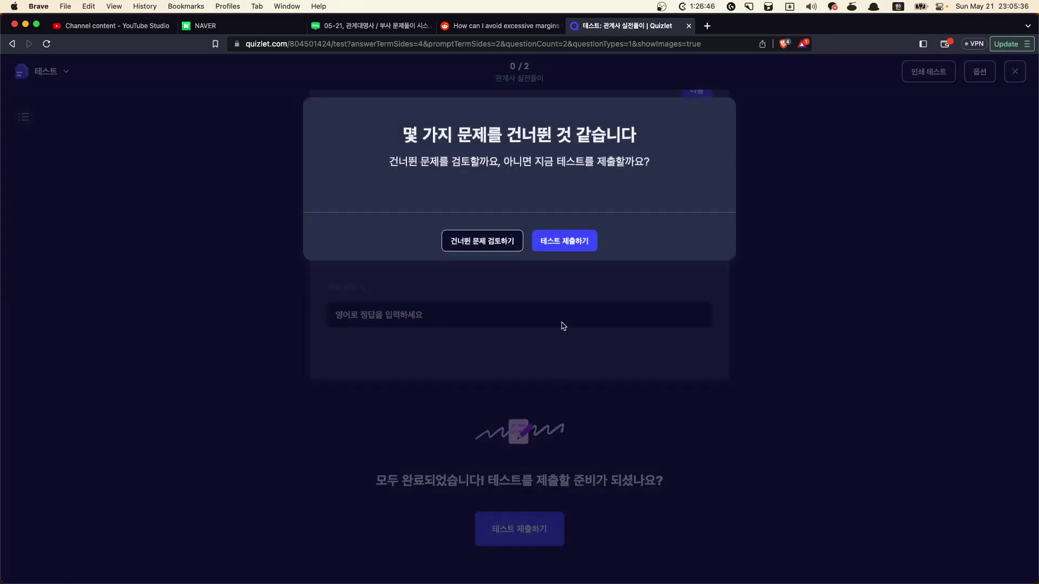
pyautogui.click(548, 243)
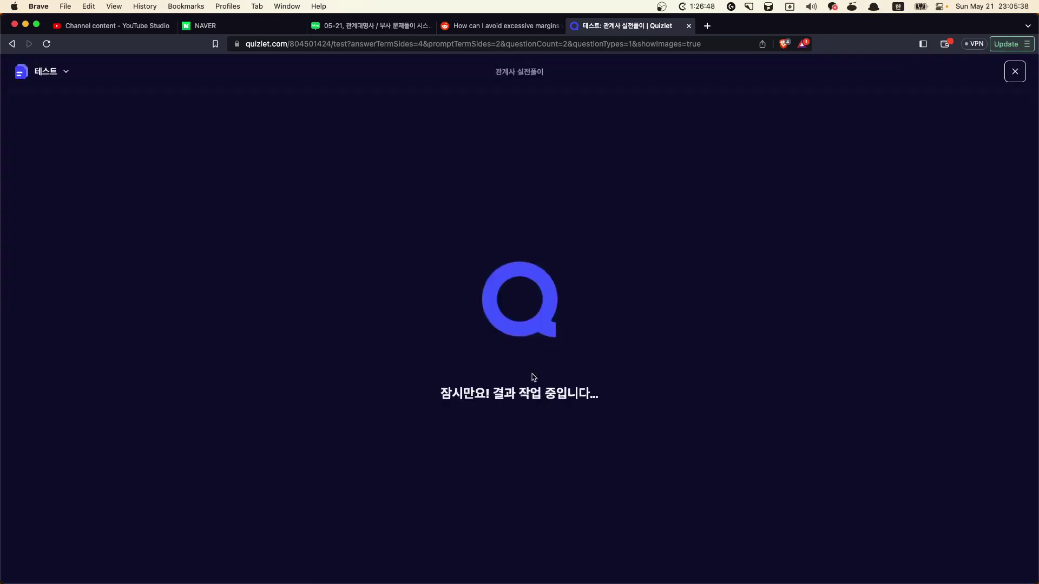
# Step: Check the correct answers shown for questions 133 and 151, and leave the test results
pyautogui.scroll(-8, 533, 377)
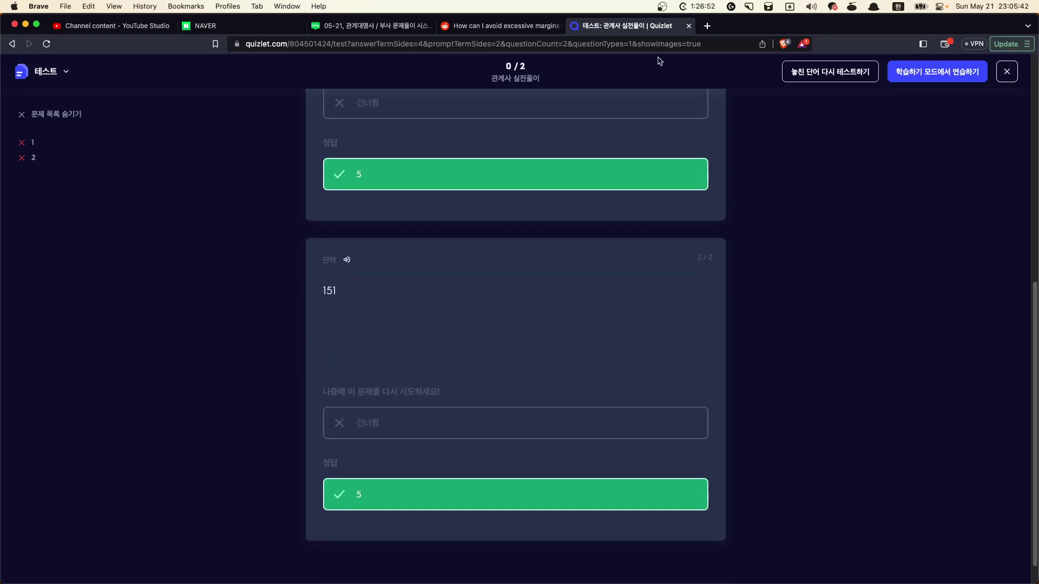
pyautogui.scroll(8, 779, 264)
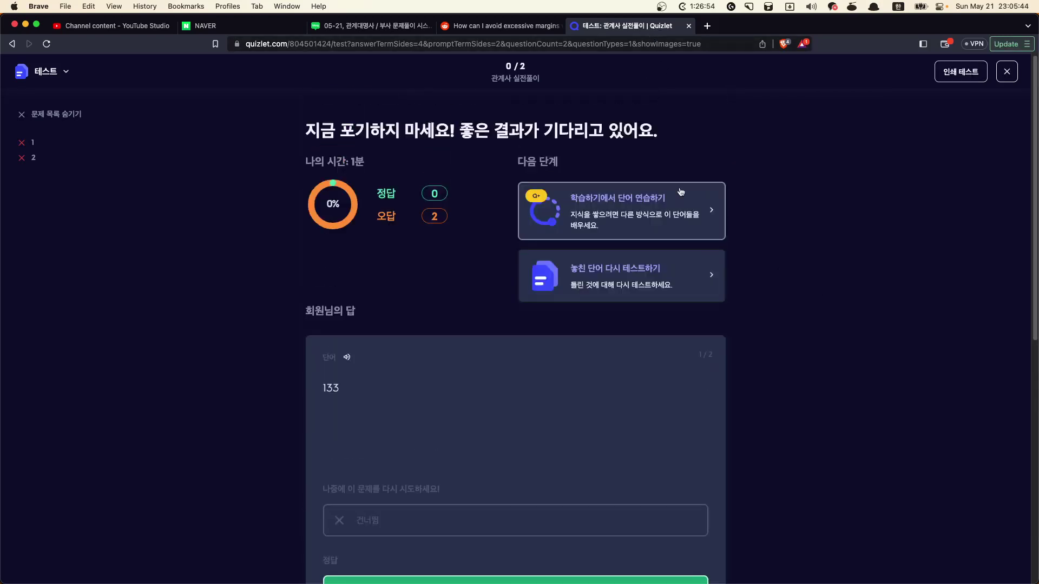
pyautogui.click(1006, 71)
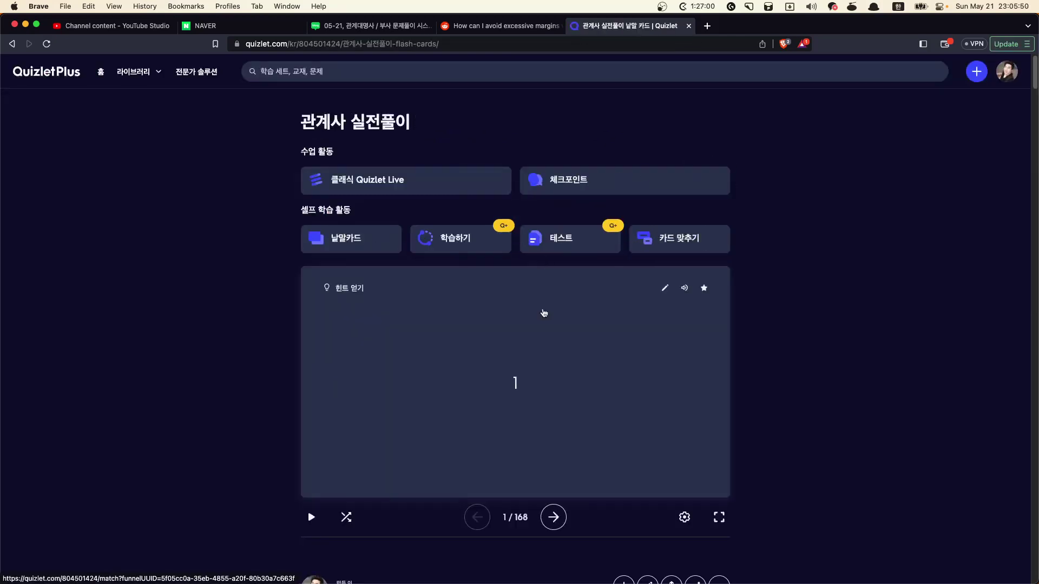
# Step: Add the 관계사 실전풀이 study set to the 내신 class and close the class and folder dialog
pyautogui.scroll(-5, 575, 444)
pyautogui.click(625, 368)
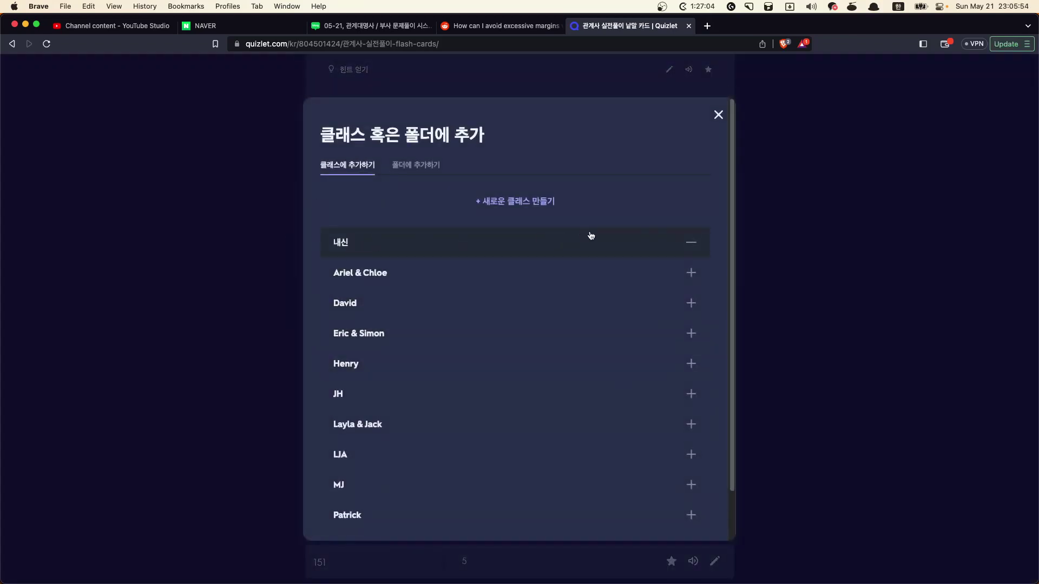
pyautogui.click(718, 114)
pyautogui.scroll(5, 200, 368)
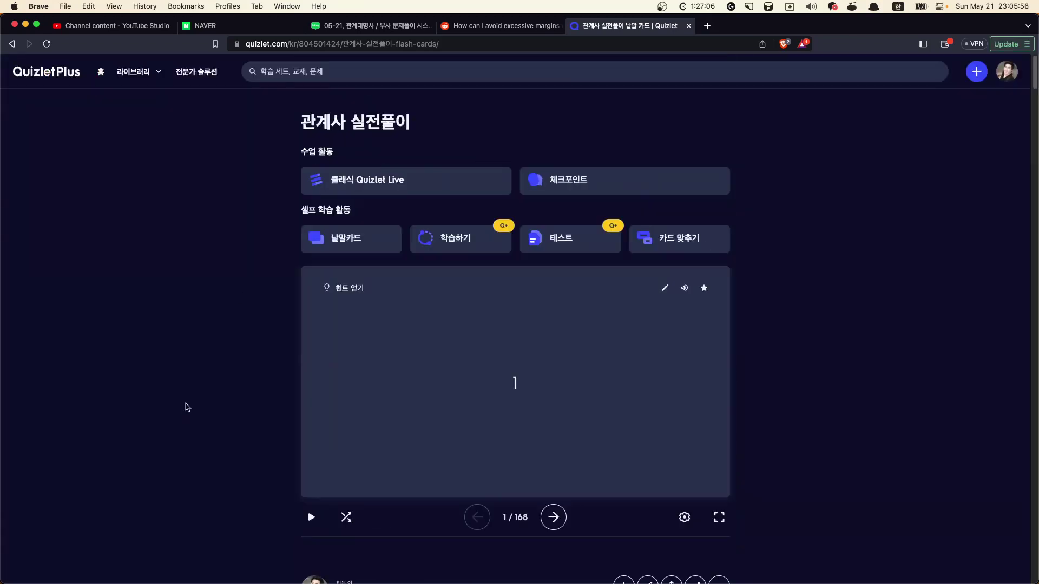
# Step: Open the 내신 class from the library's class list and dismiss the page translation prompt
pyautogui.click(133, 71)
pyautogui.click(164, 111)
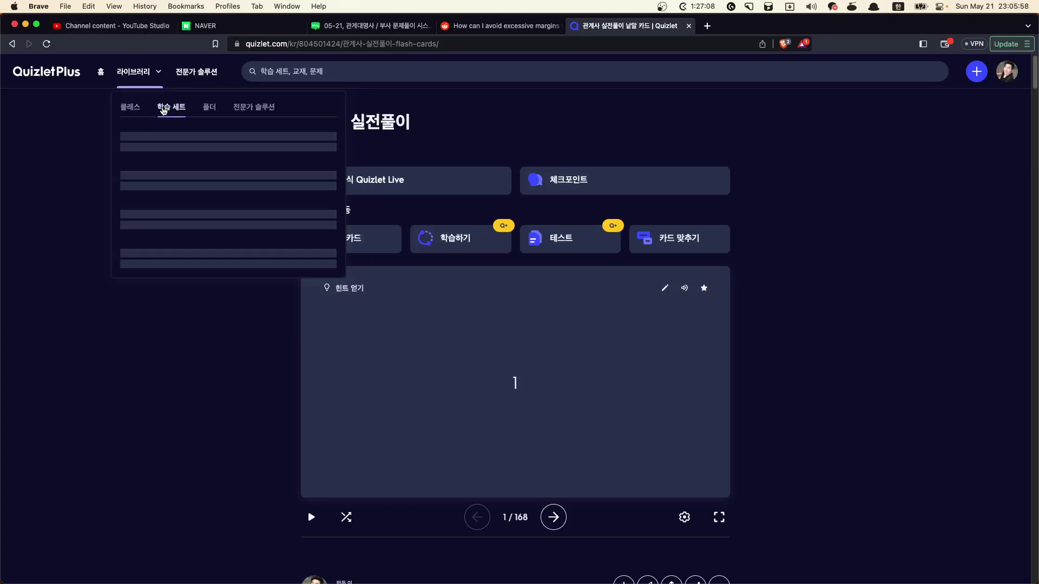
pyautogui.click(130, 108)
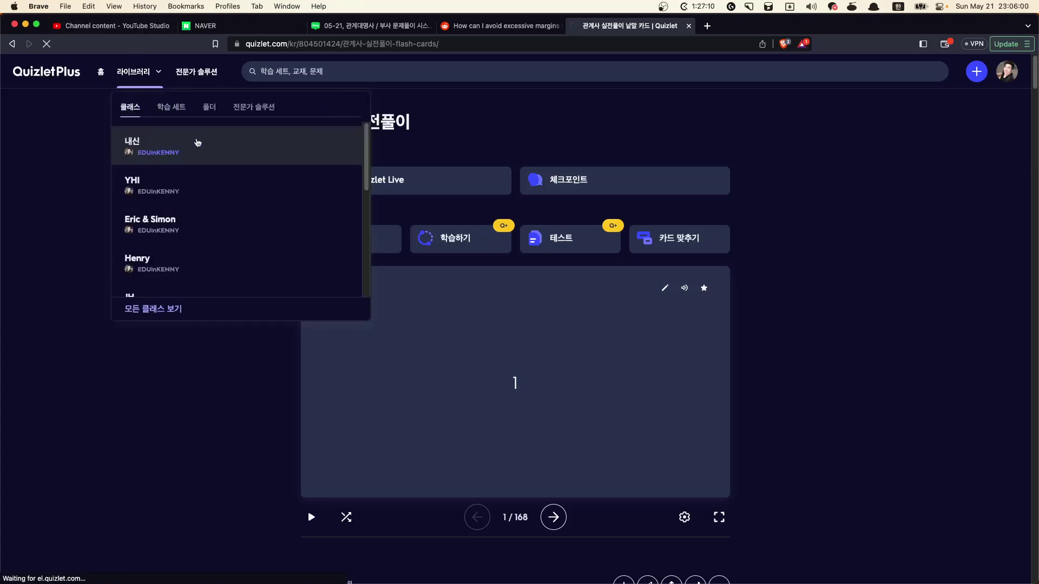
pyautogui.click(198, 143)
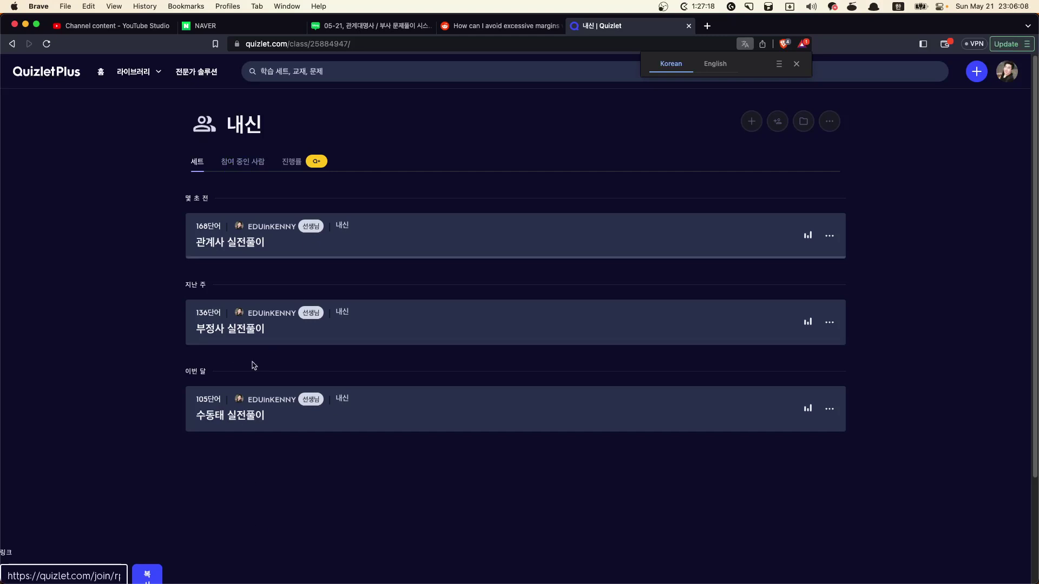
pyautogui.click(147, 317)
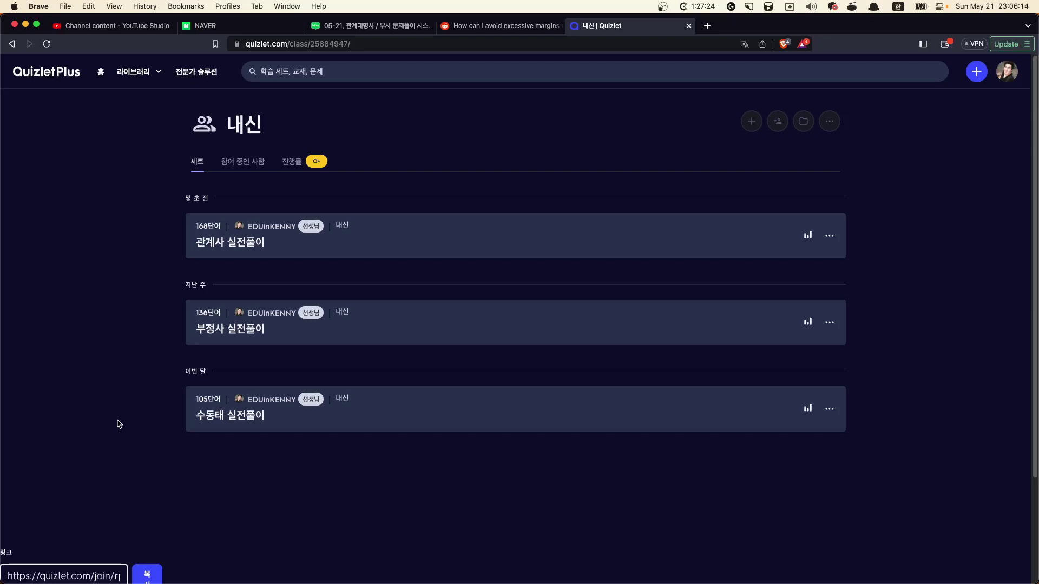
# Step: Switch to Numbers, save the 3300제 수동태 답지 spreadsheet, close its window and return to the 내신 class page in Quizlet
pyautogui.hotkey('ctrl', 'Up')
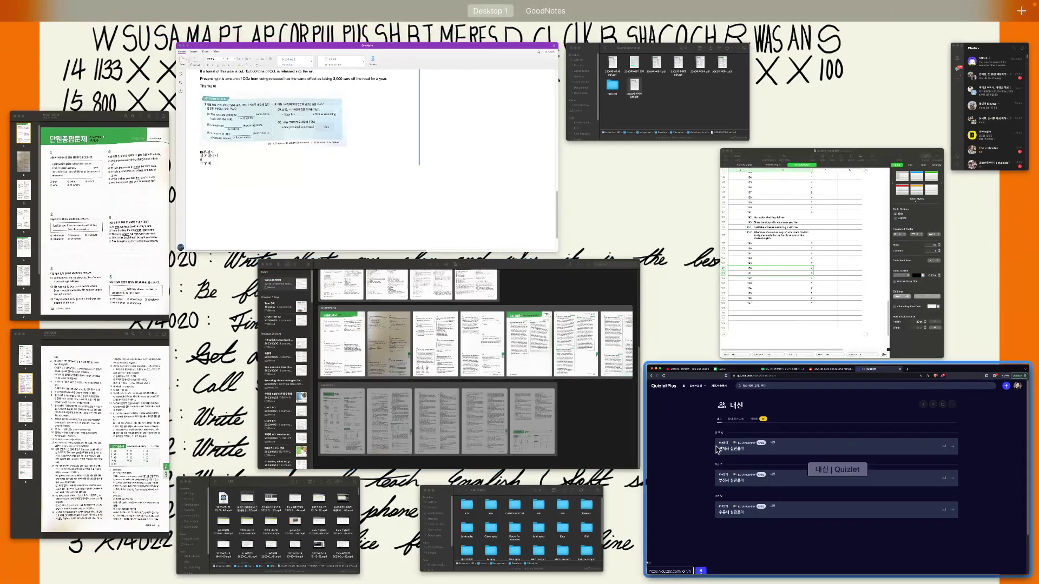
pyautogui.click(717, 449)
pyautogui.hotkey('ctrl', 'Up')
pyautogui.click(774, 239)
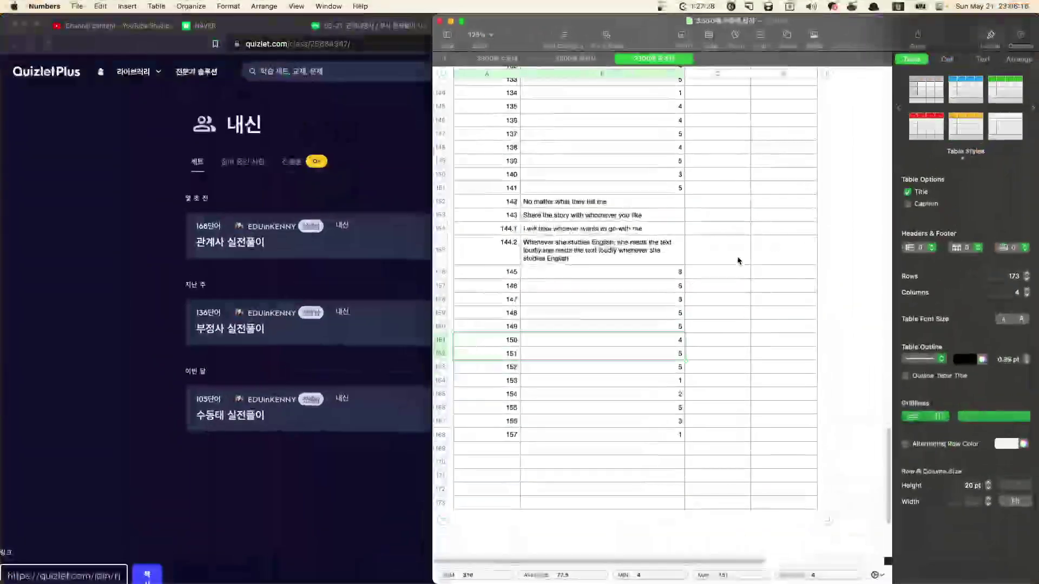
pyautogui.scroll(20, 608, 339)
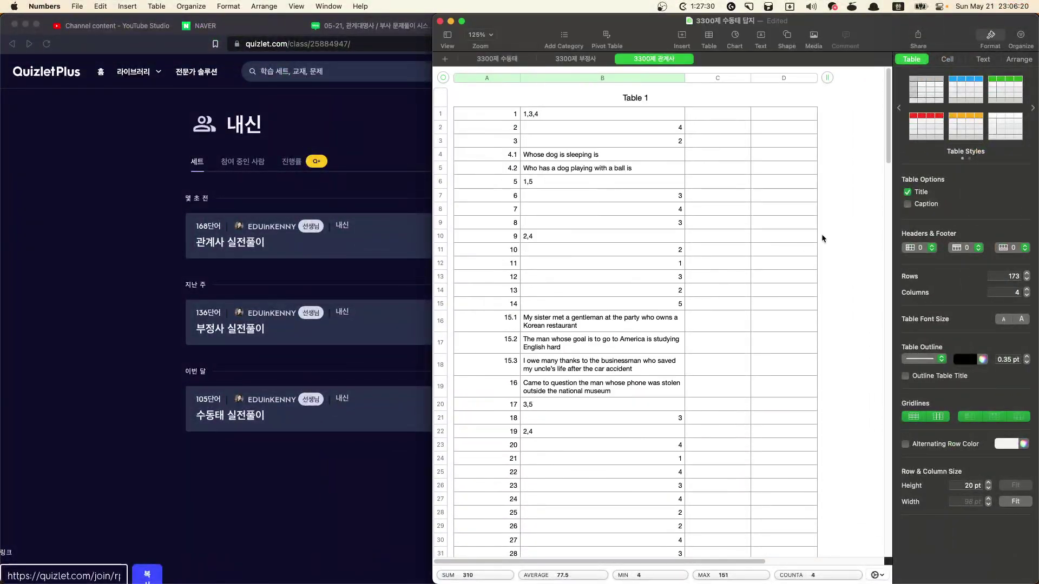
pyautogui.click(836, 227)
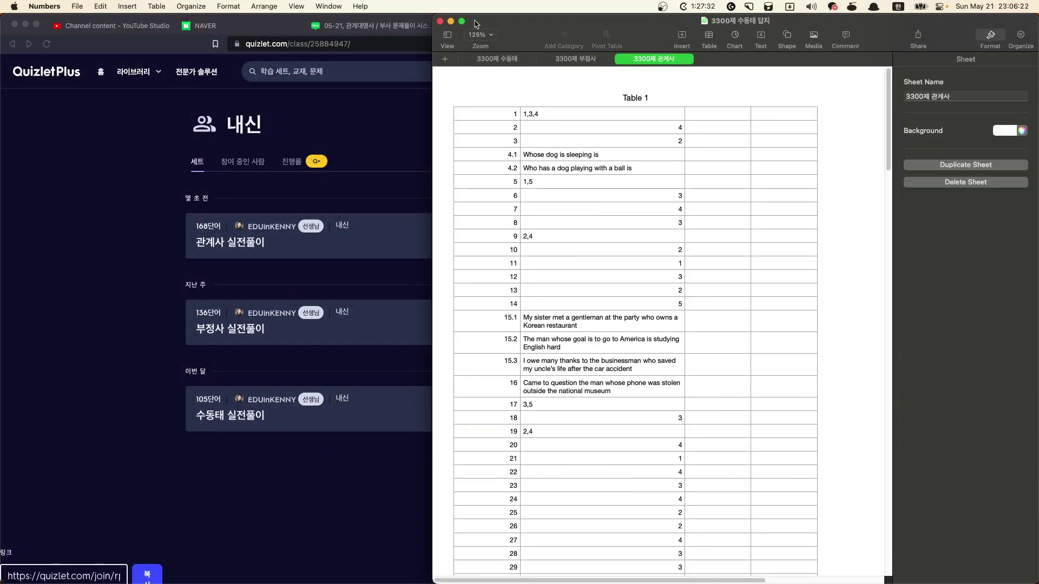
pyautogui.click(441, 21)
pyautogui.click(139, 260)
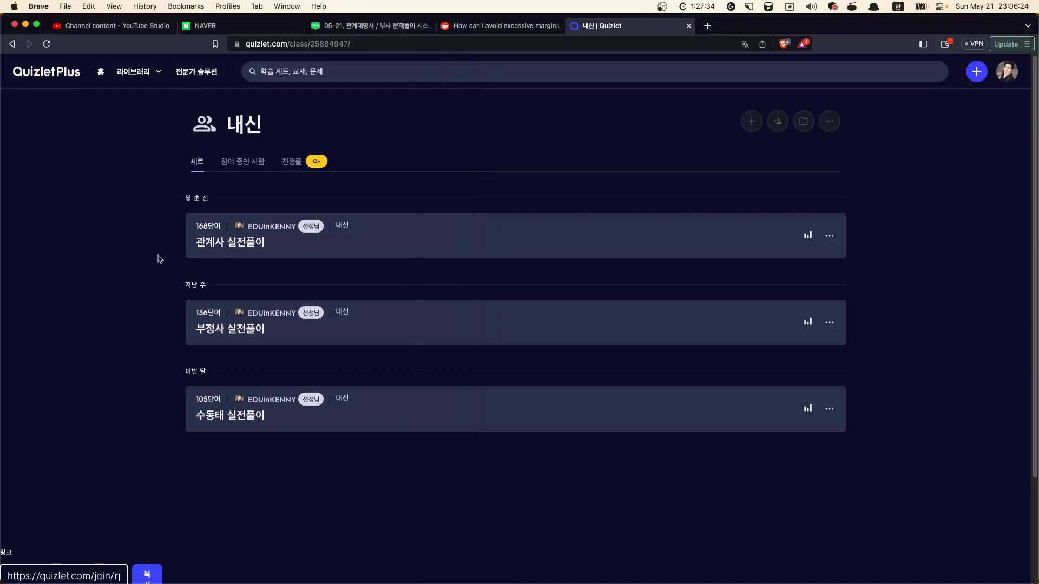